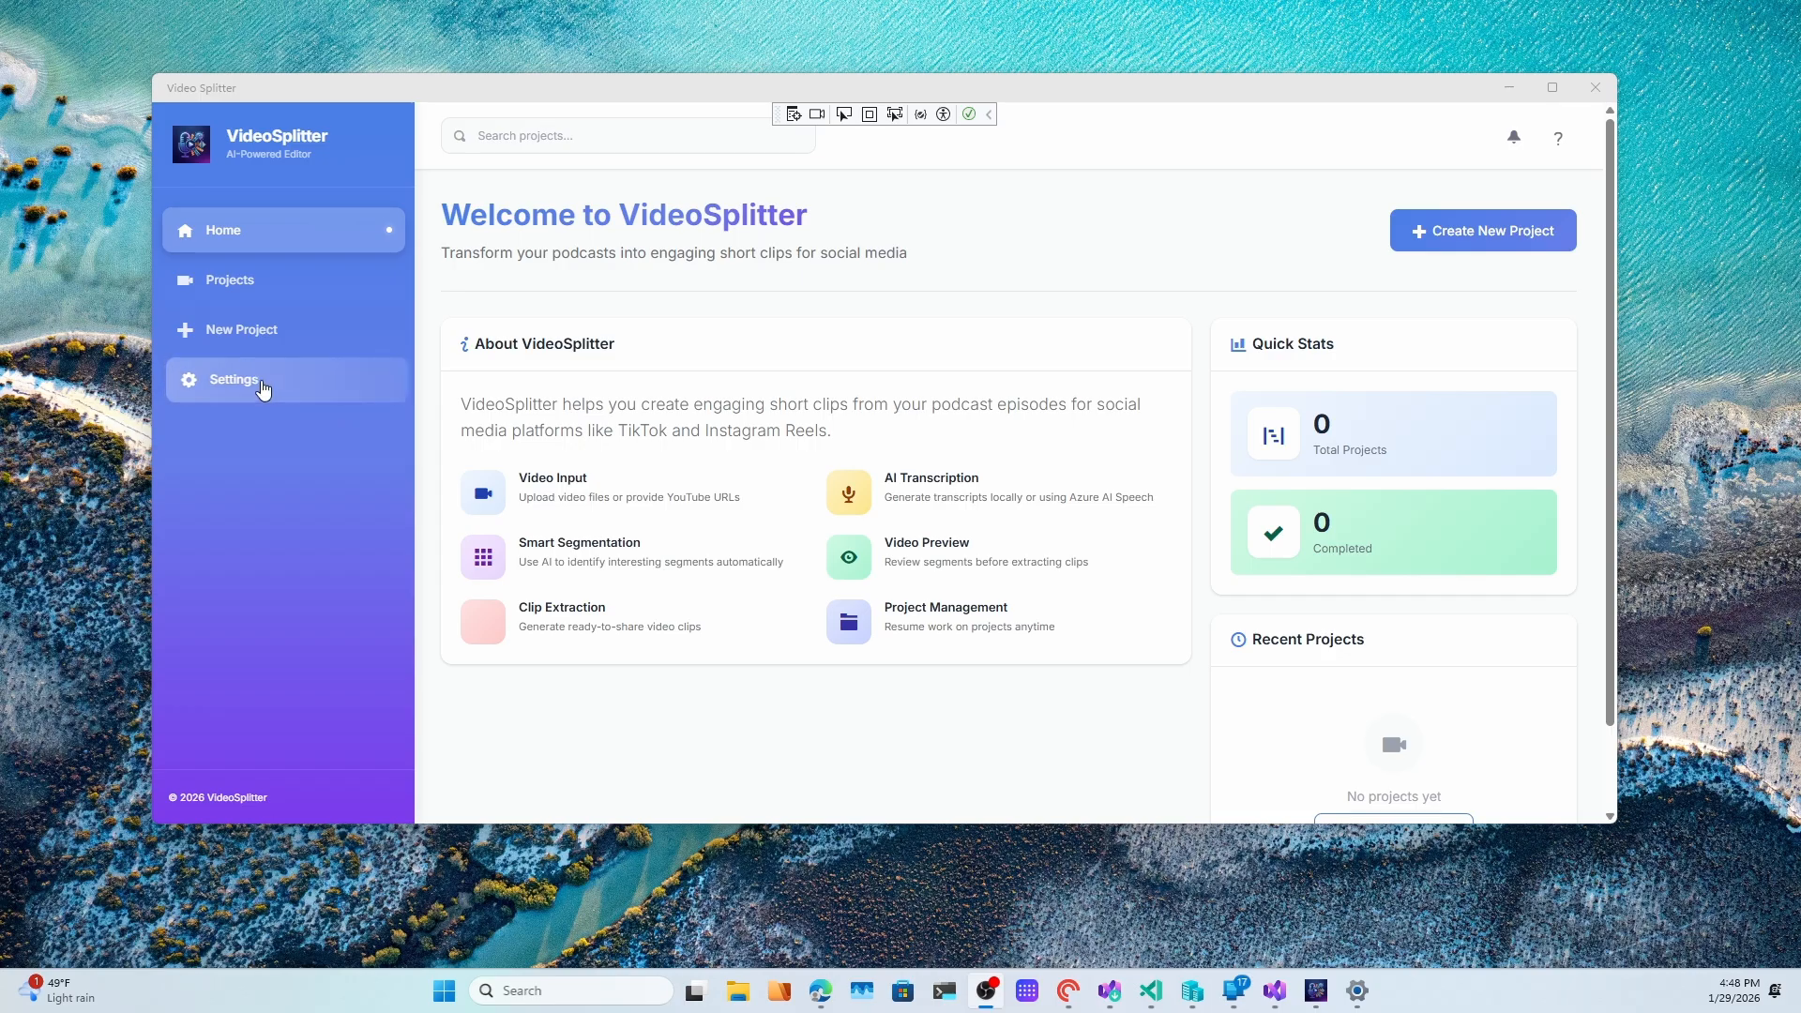
# Open the application settings and collapse the Transcript Generation and AI Segment Generation sections.
pyautogui.click(262, 389)
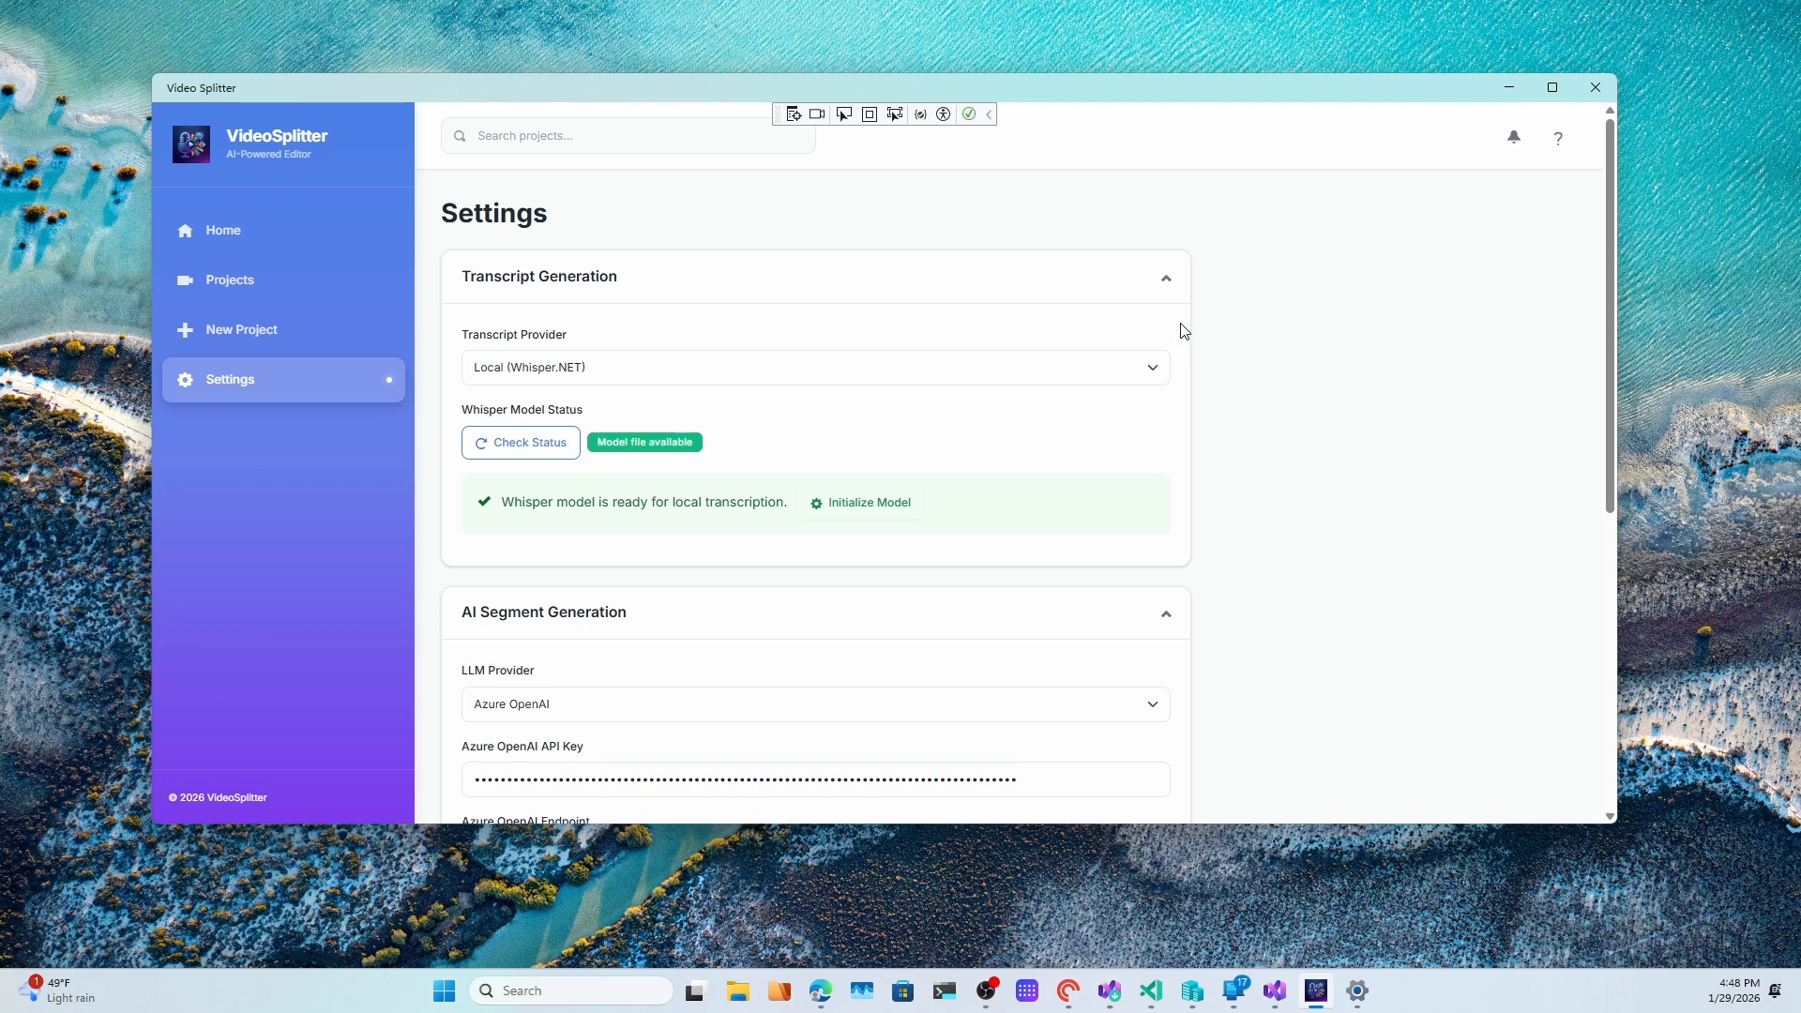
pyautogui.click(1169, 280)
pyautogui.click(1173, 353)
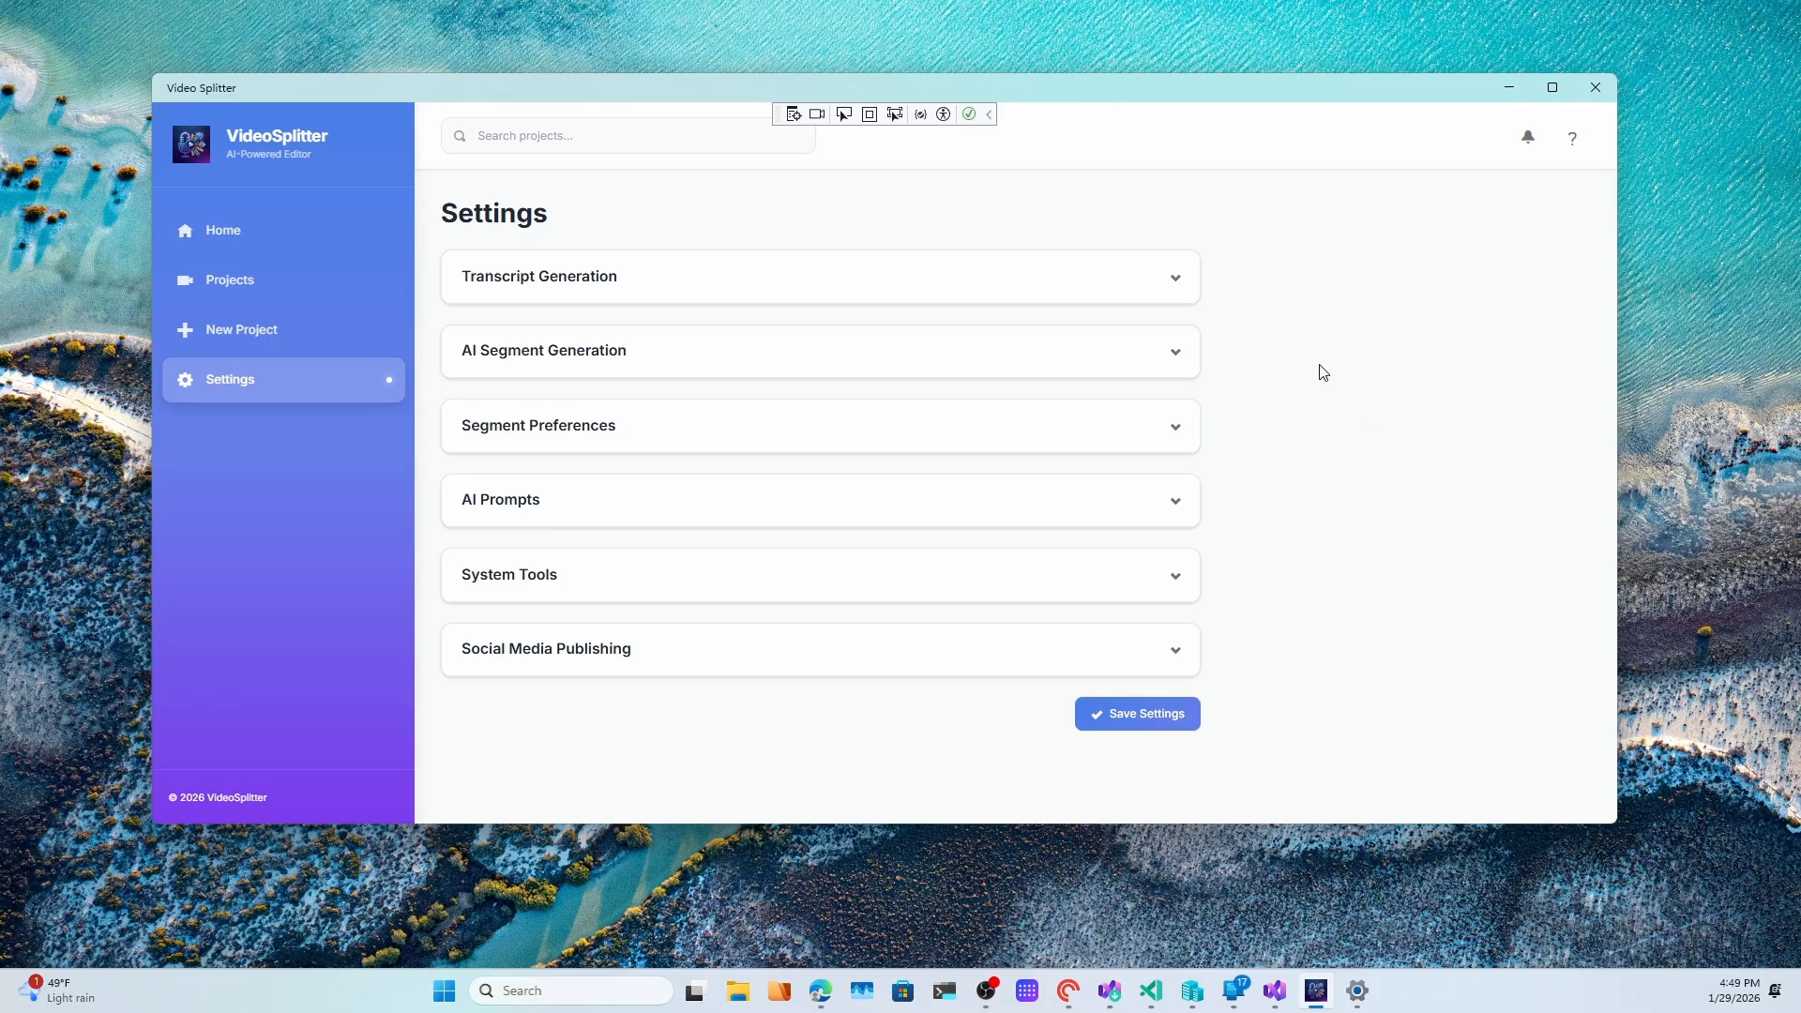
# Expand the Transcript Generation section and view the available transcript providers without changing the selection.
pyautogui.click(1159, 263)
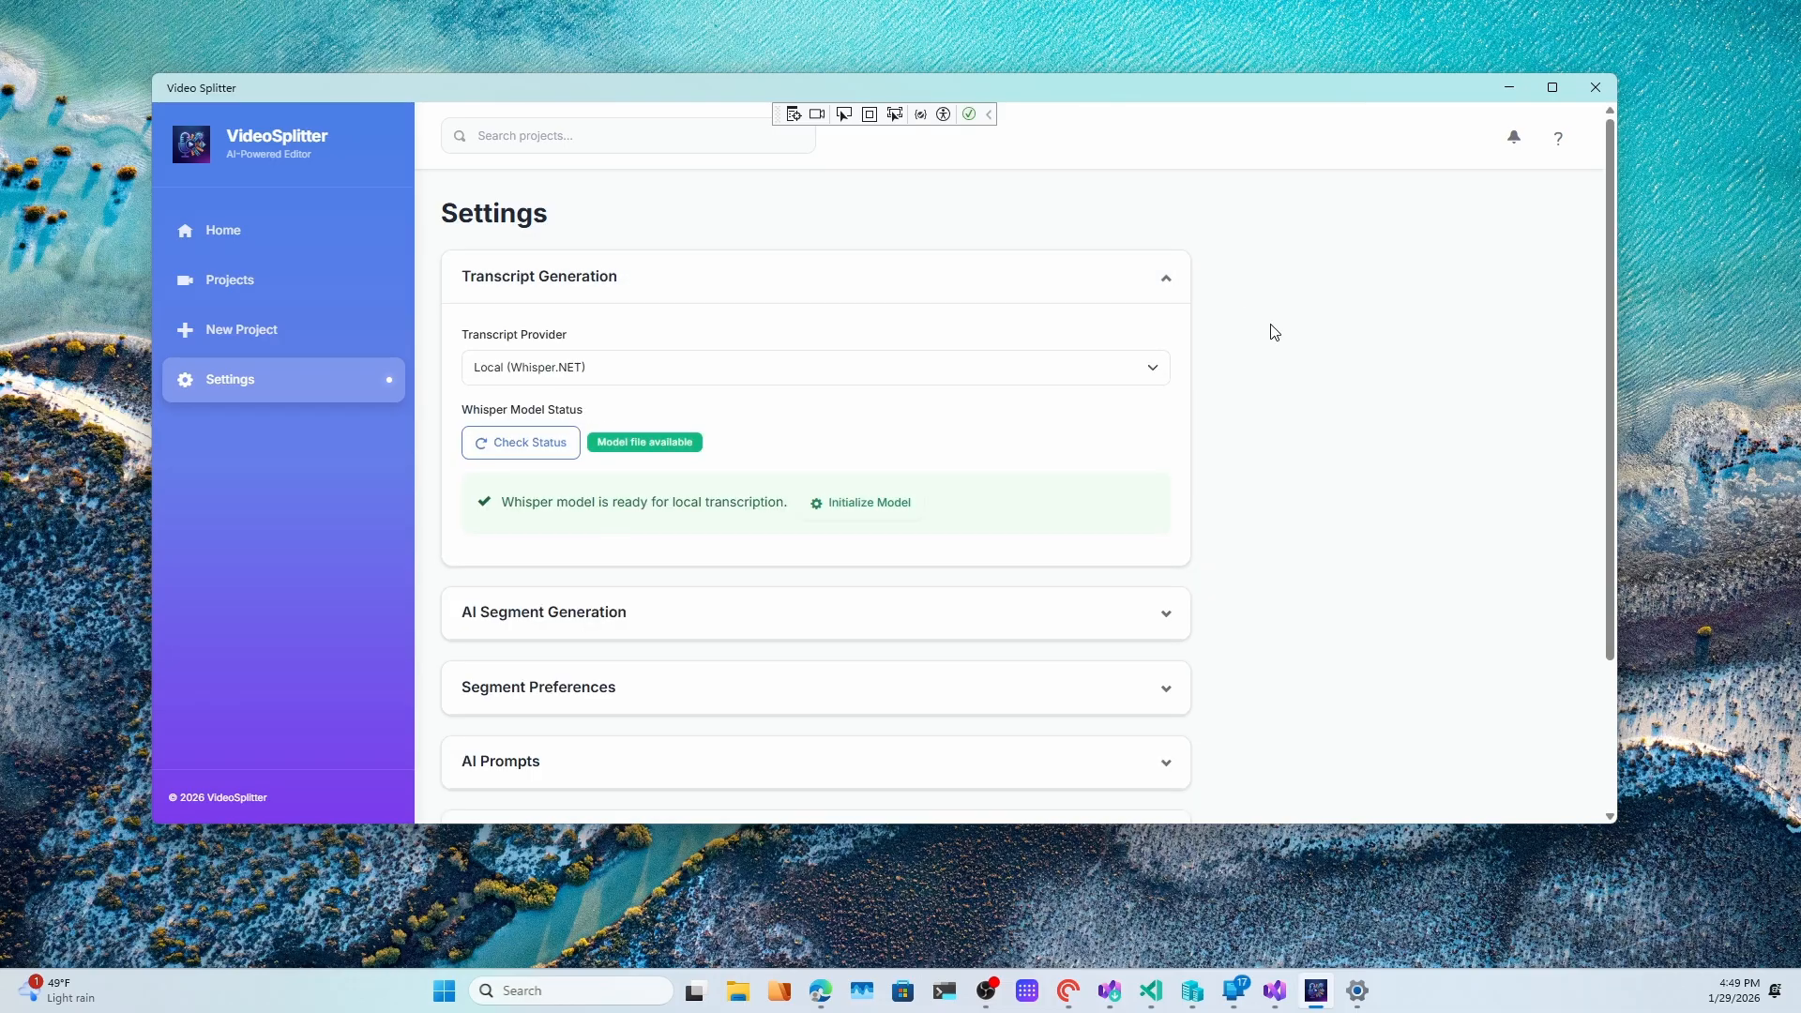
pyautogui.click(1102, 374)
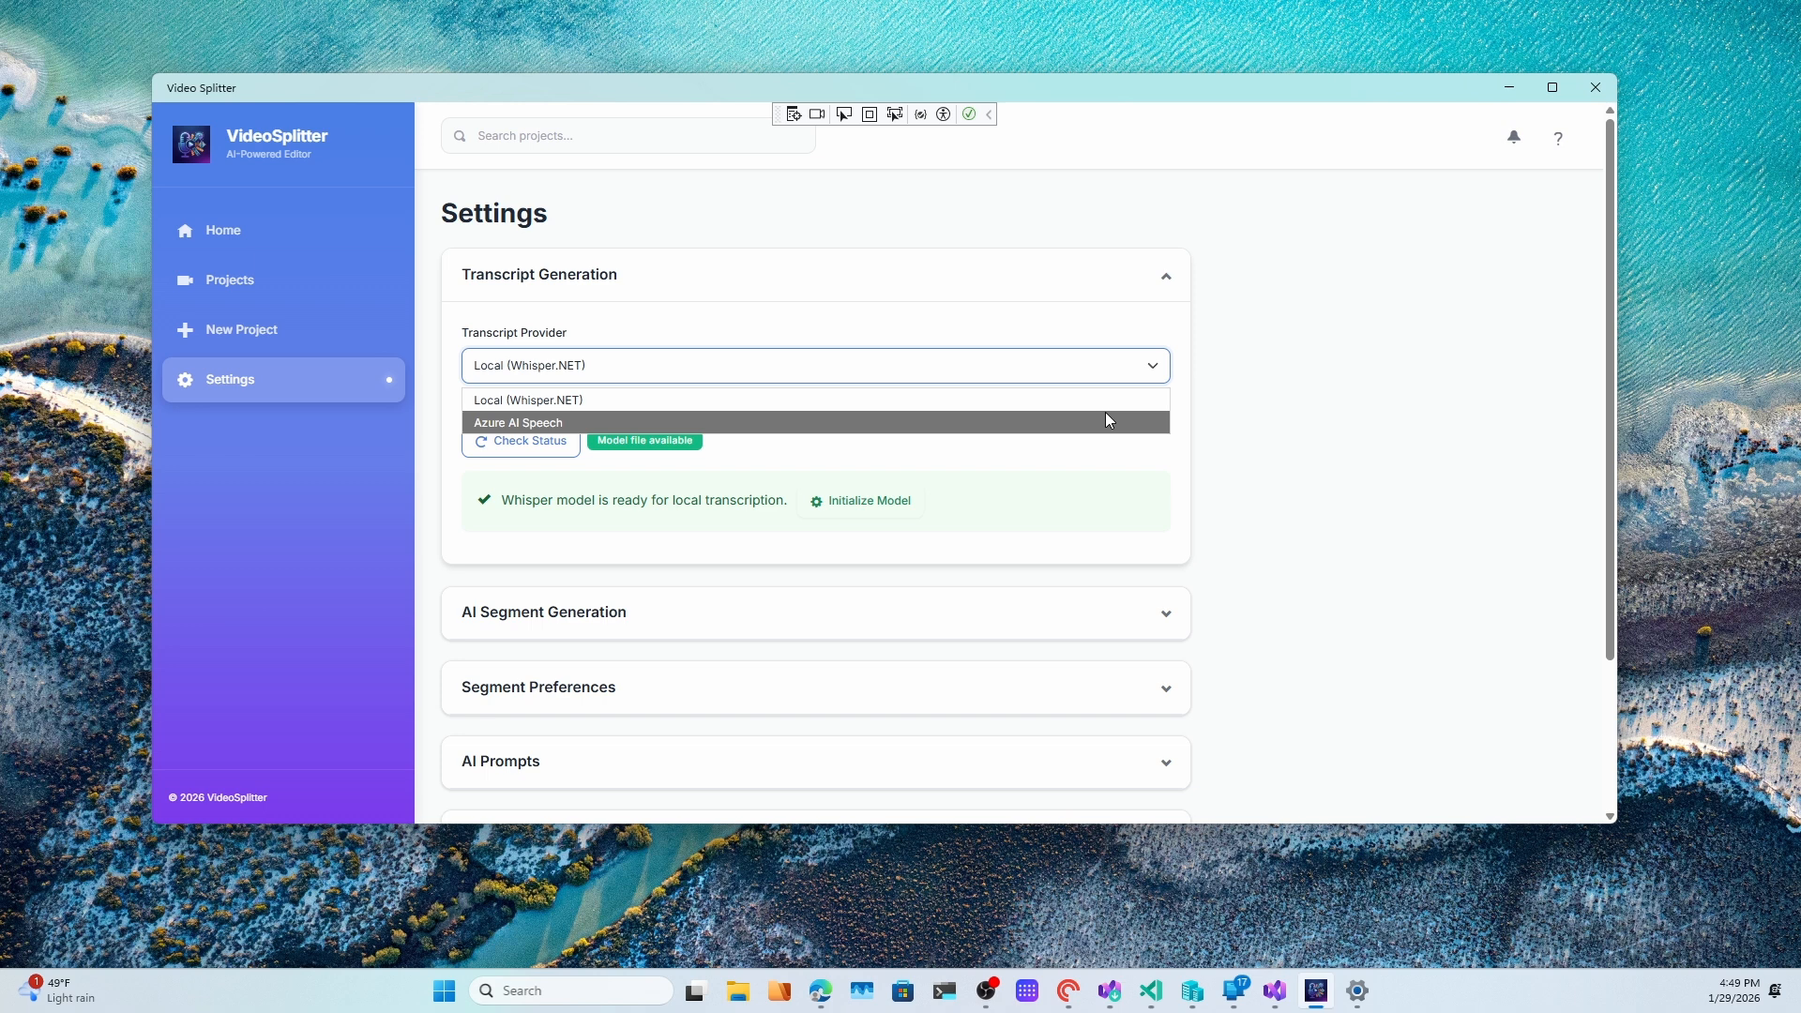
pyautogui.click(1258, 431)
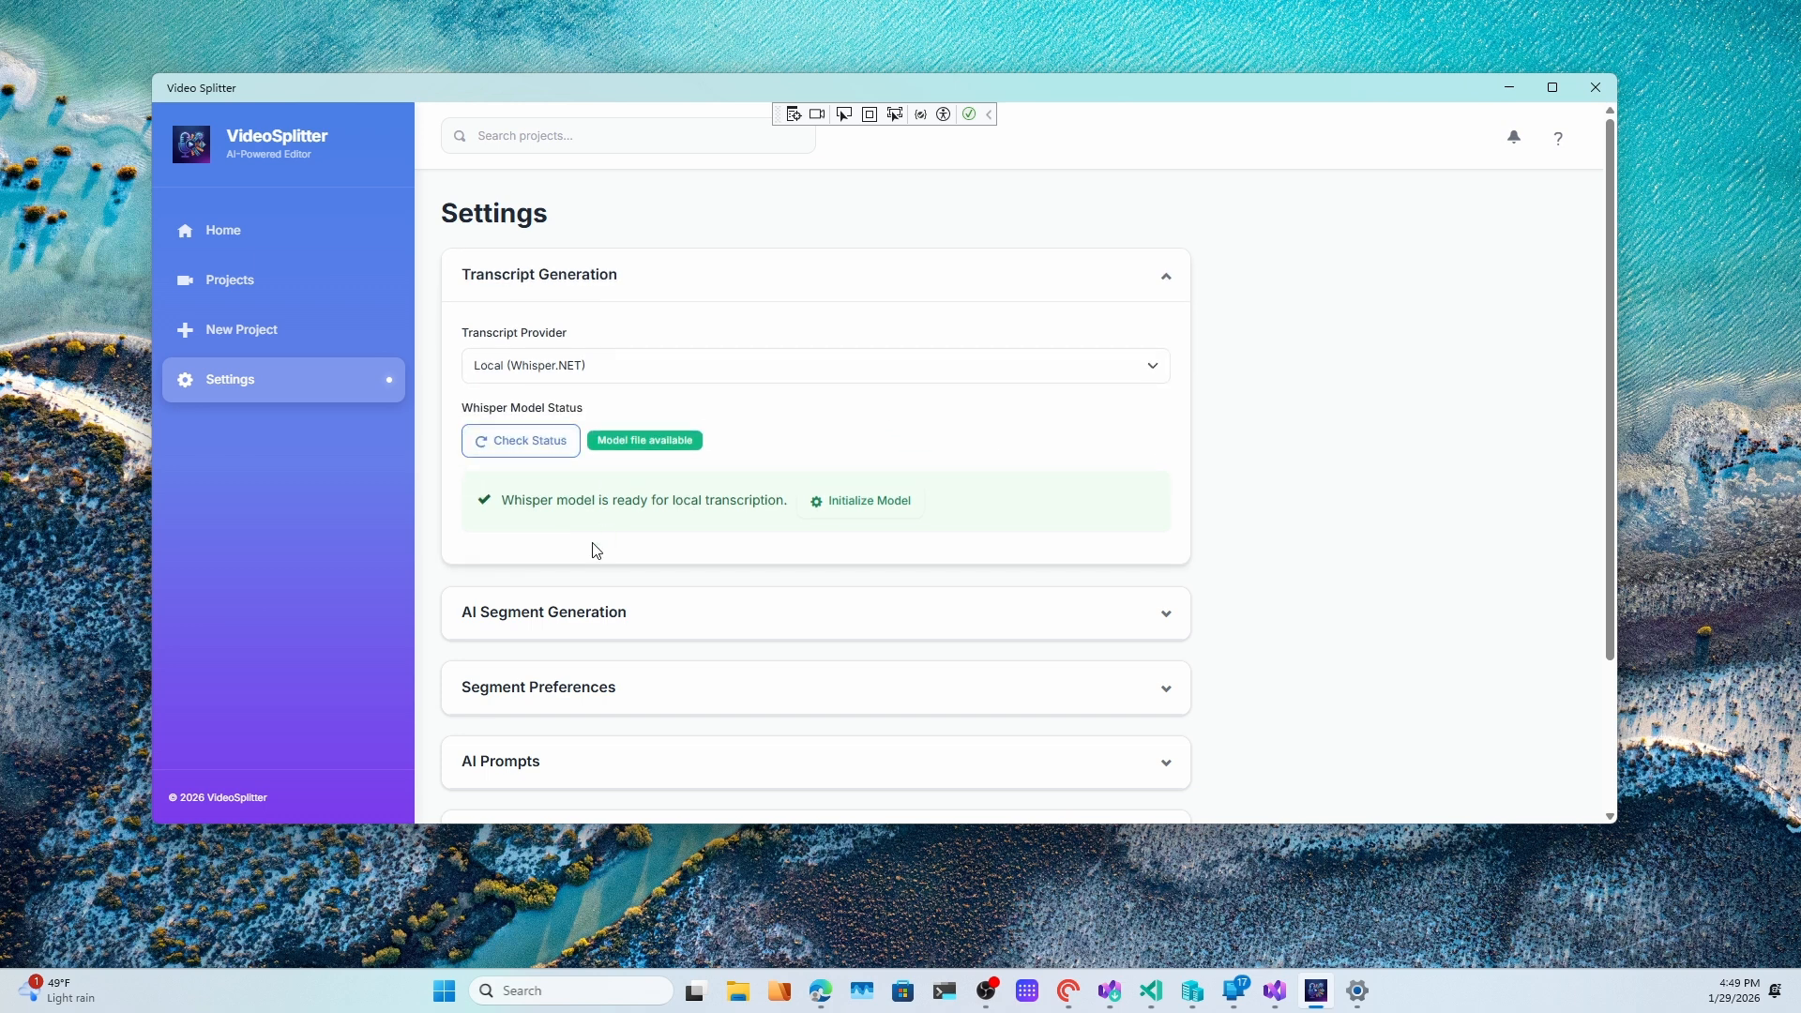
# Switch the transcript provider to Azure AI Speech and back to Local (Whisper.NET), closing the Transcript Generation section.
pyautogui.click(1006, 368)
pyautogui.click(945, 418)
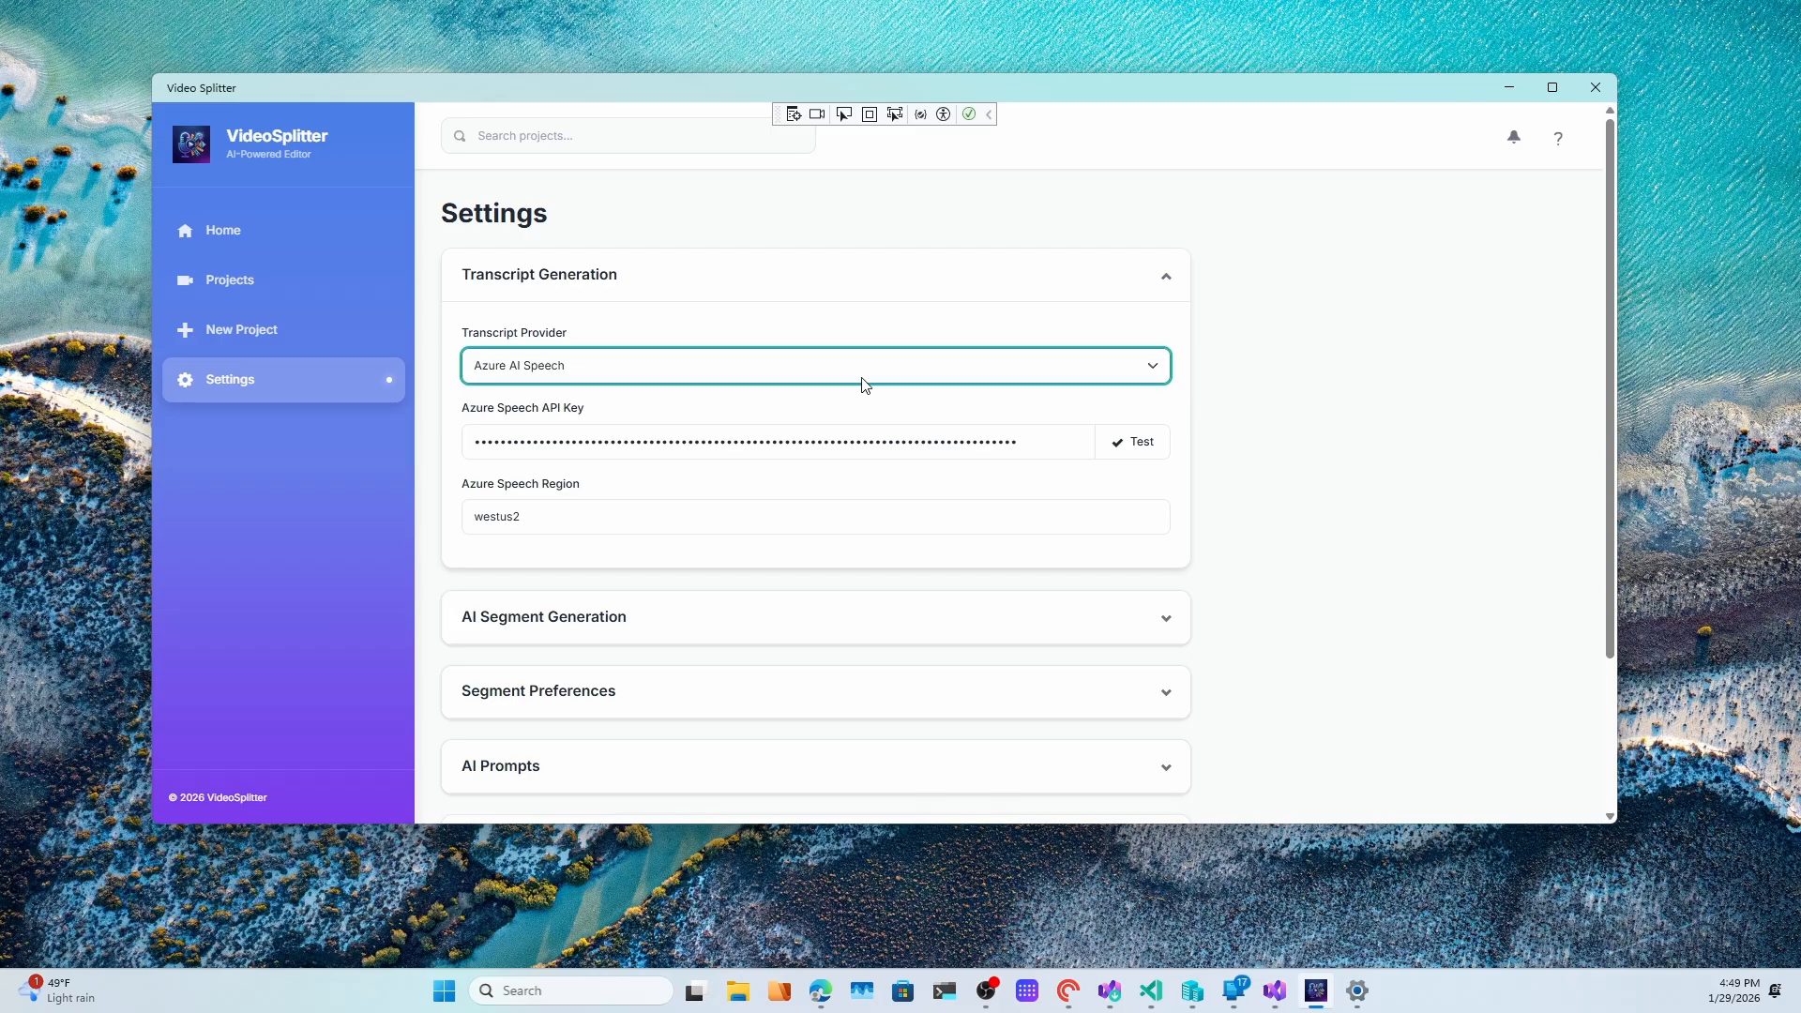
pyautogui.click(758, 377)
pyautogui.click(748, 399)
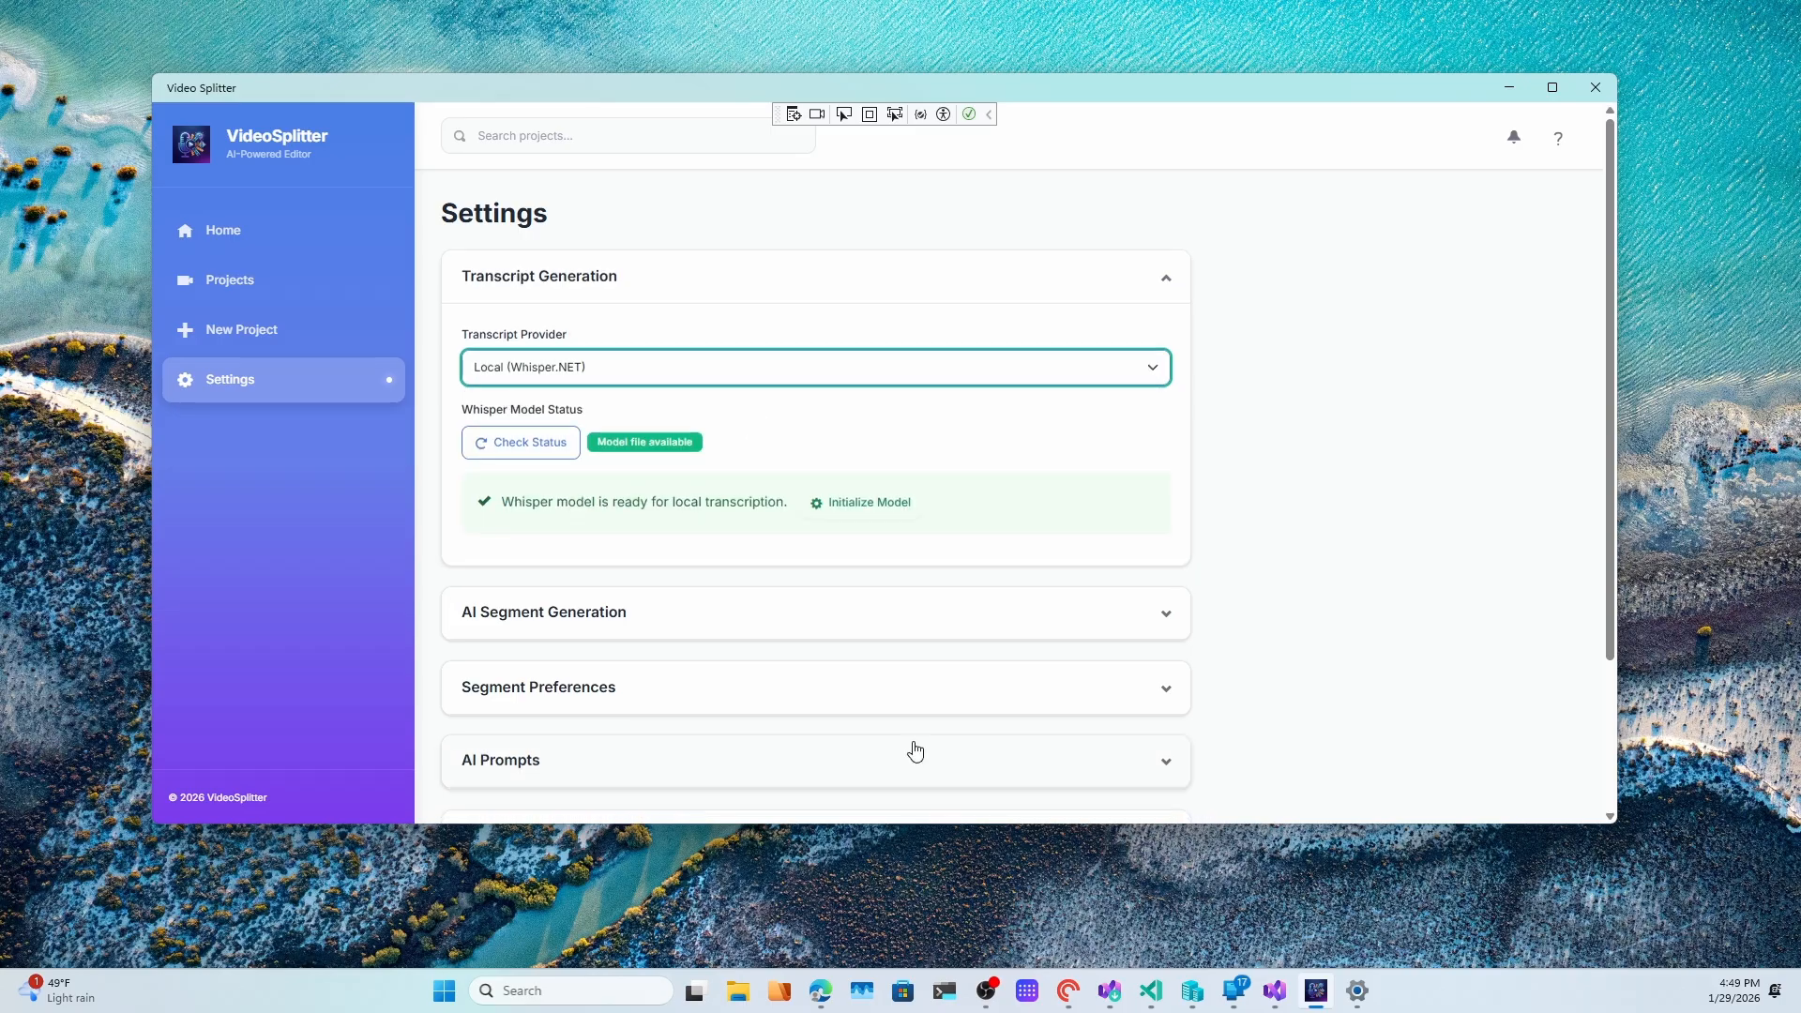
pyautogui.click(1163, 275)
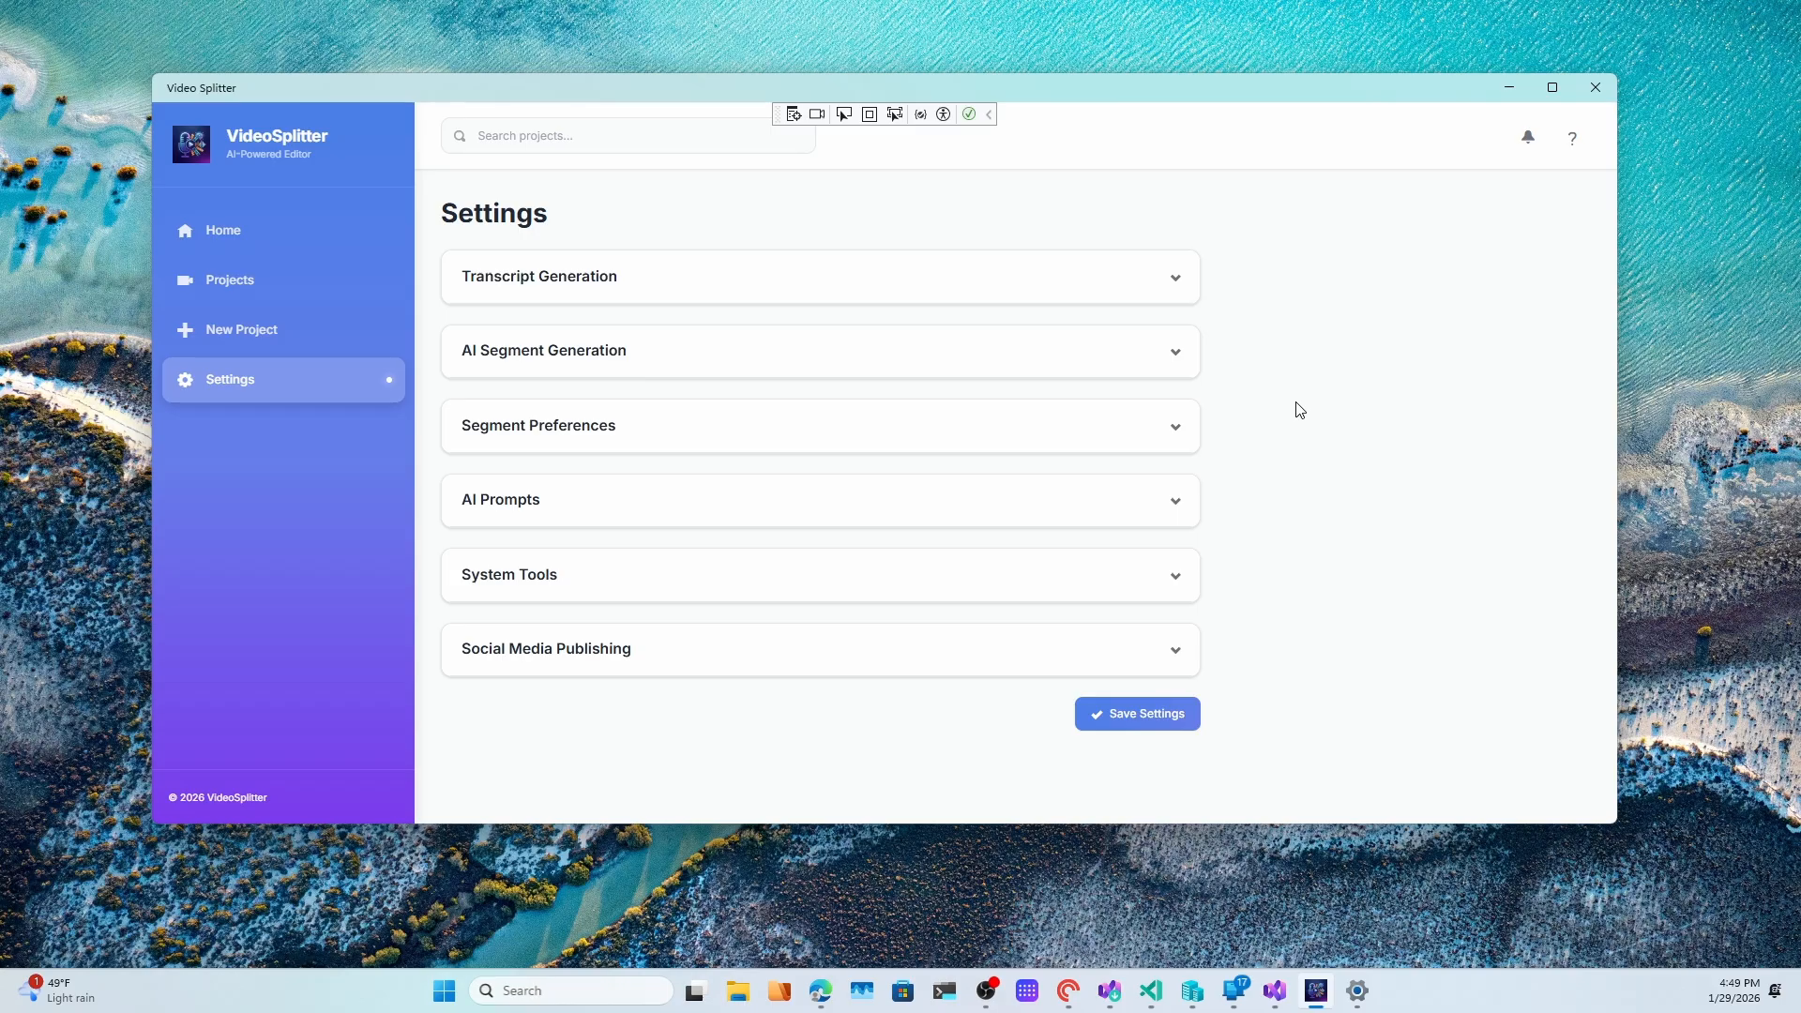
# Expand AI Segment Generation and set its LLM provider to Local (Ollama).
pyautogui.click(1064, 373)
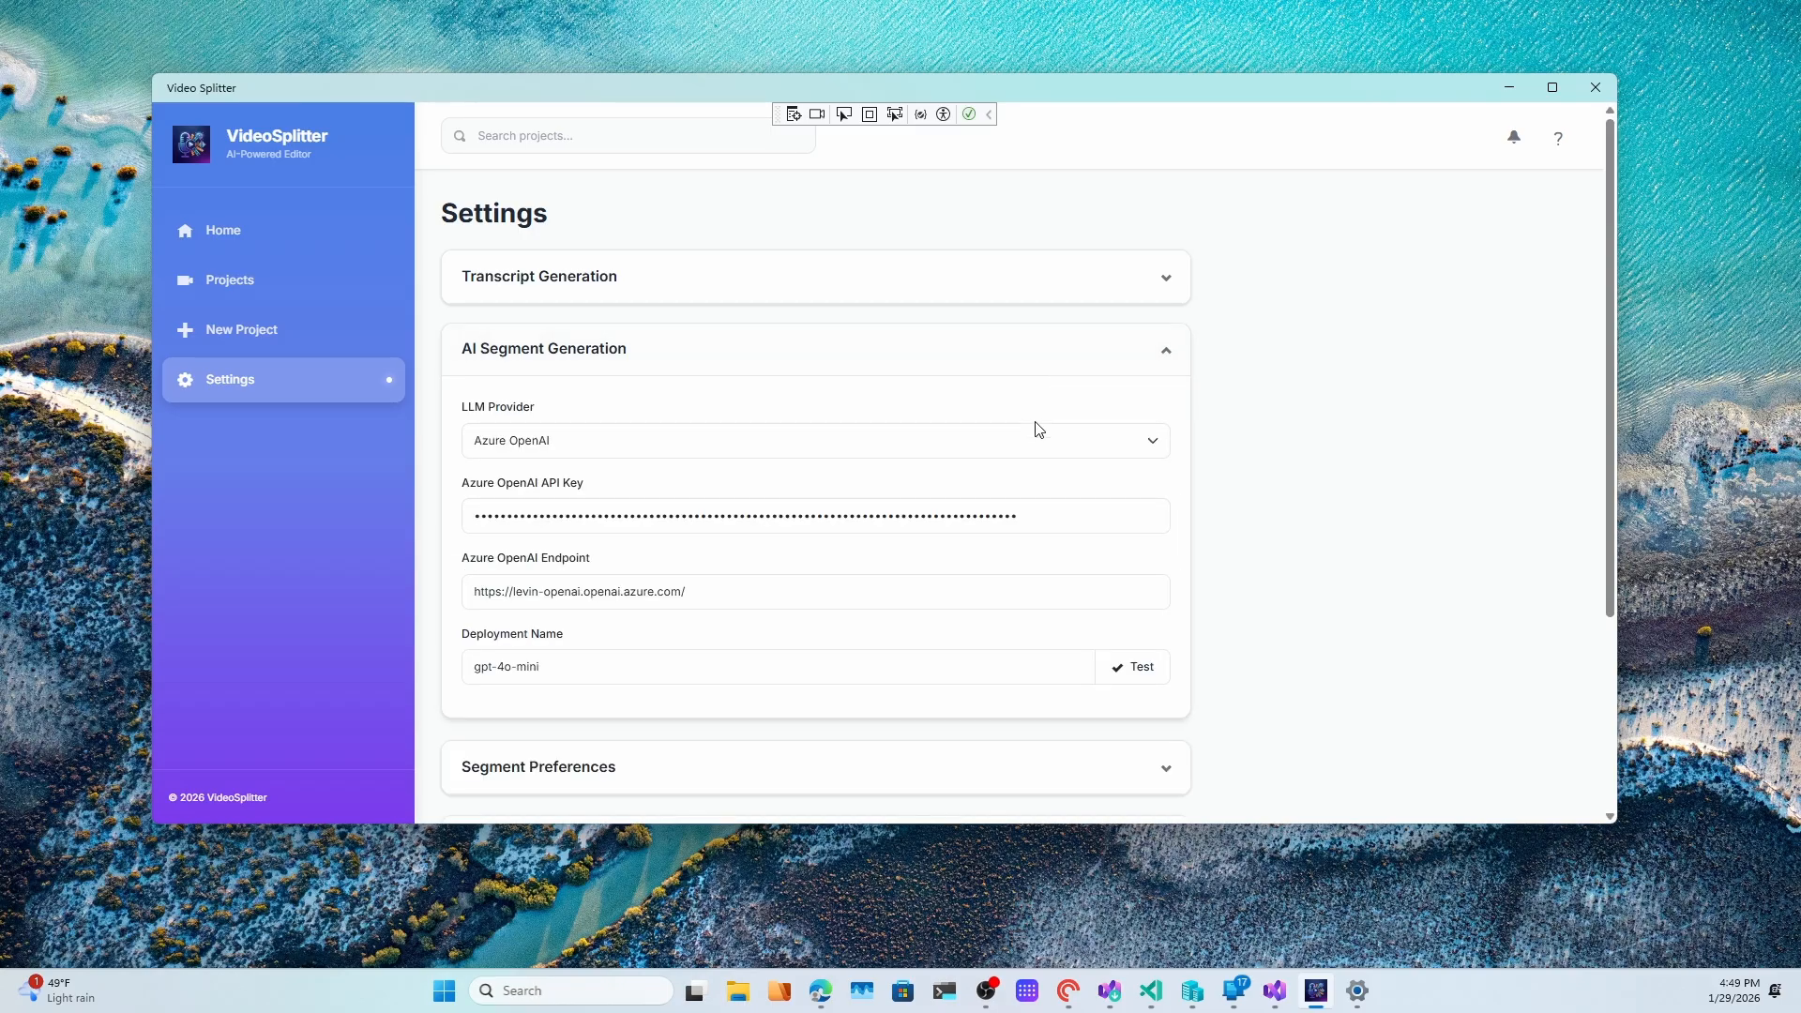
pyautogui.click(1147, 445)
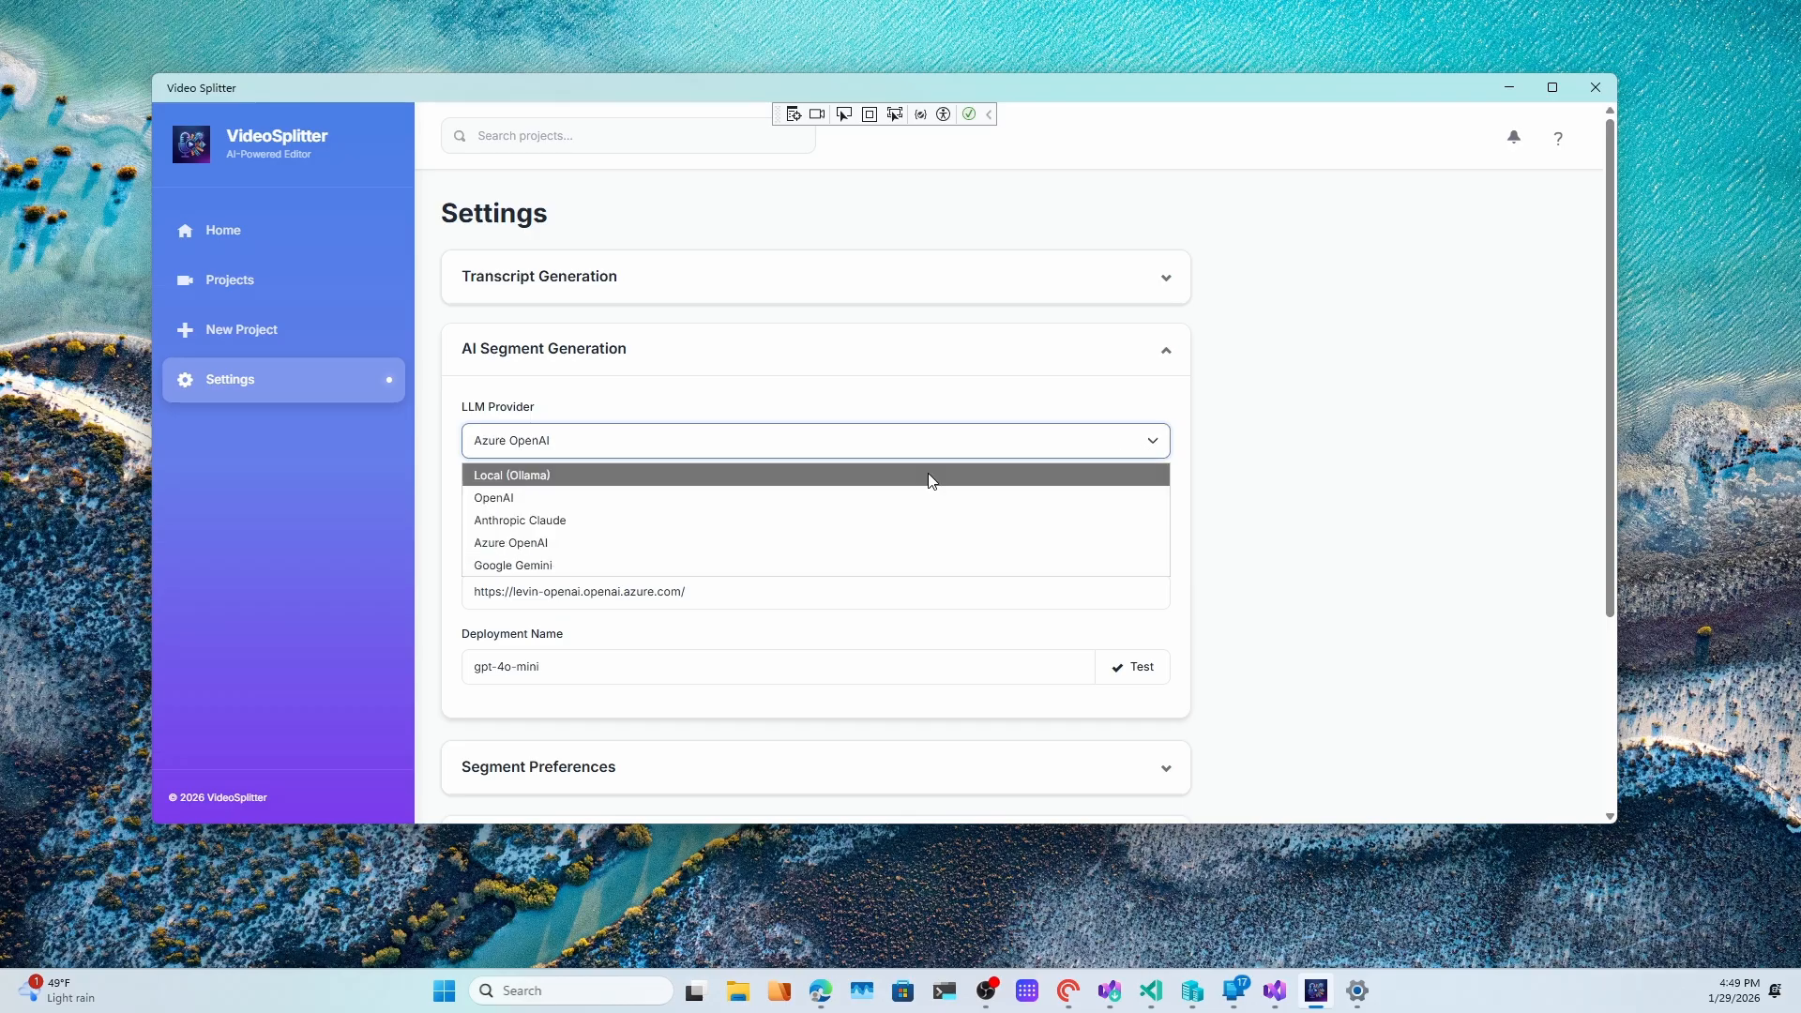
pyautogui.click(929, 478)
# Check the Ollama status and view the list of available Ollama models without selecting one.
pyautogui.click(554, 528)
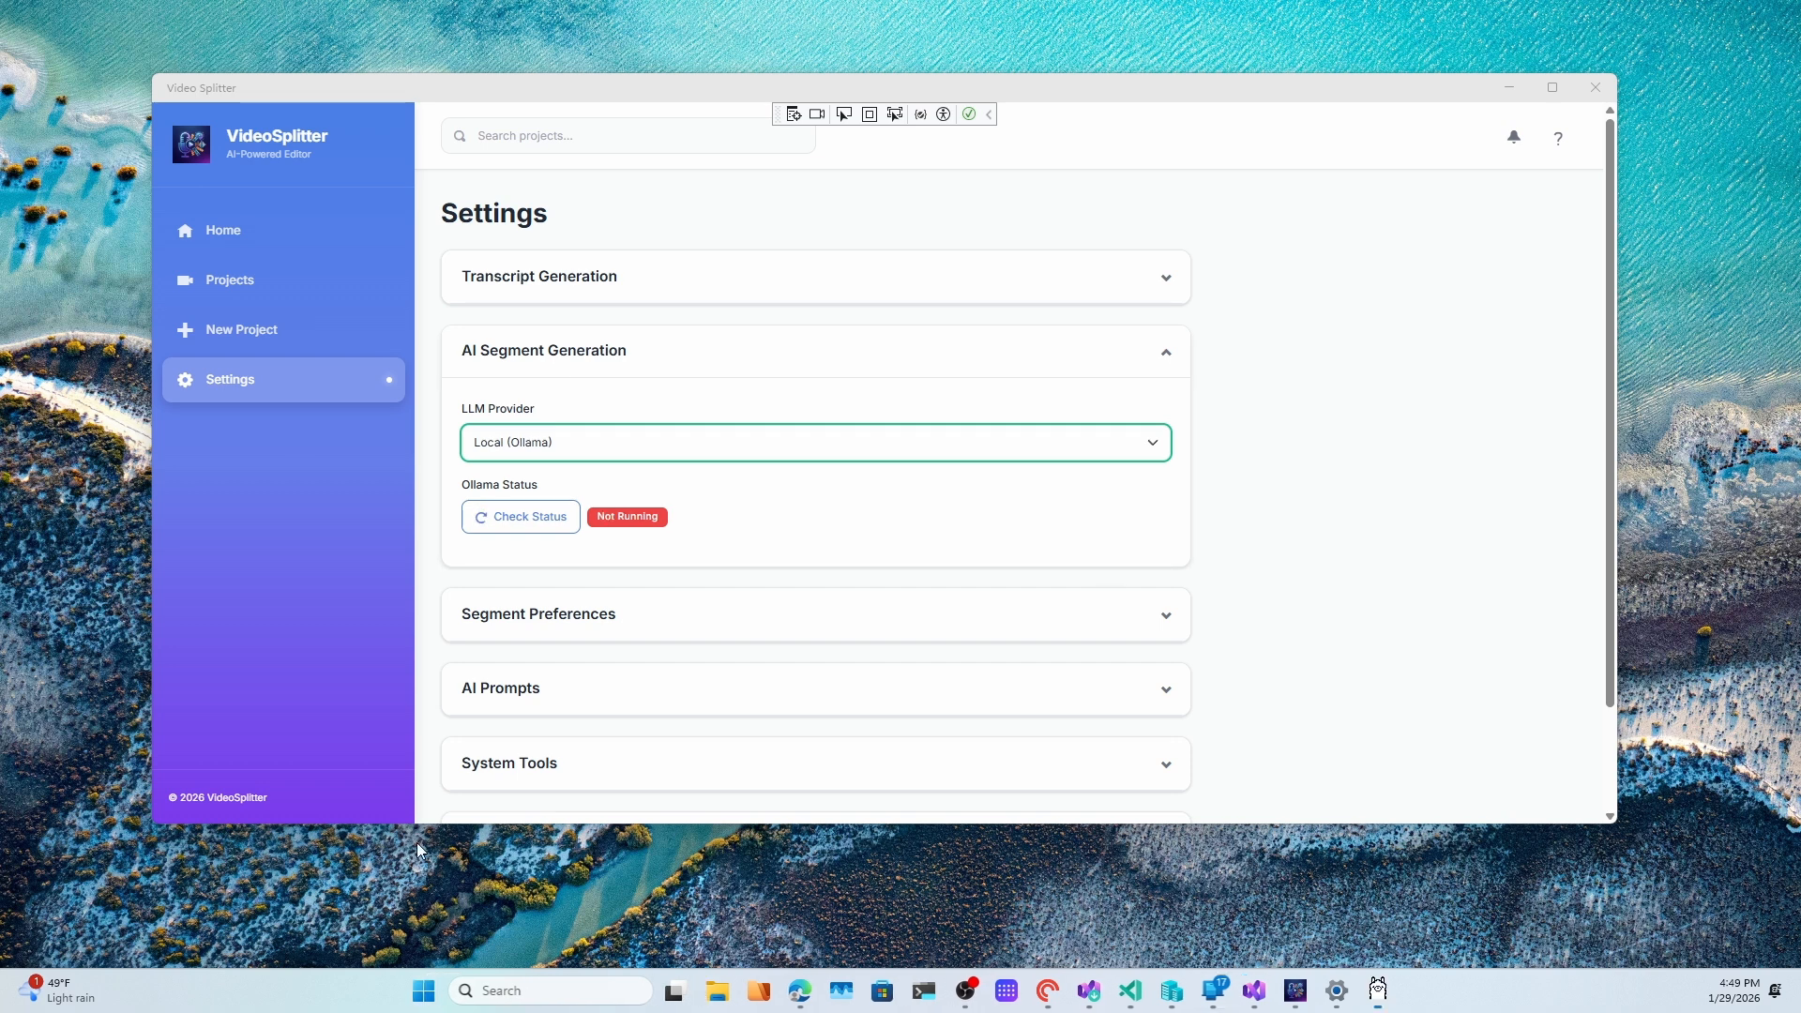
pyautogui.click(525, 518)
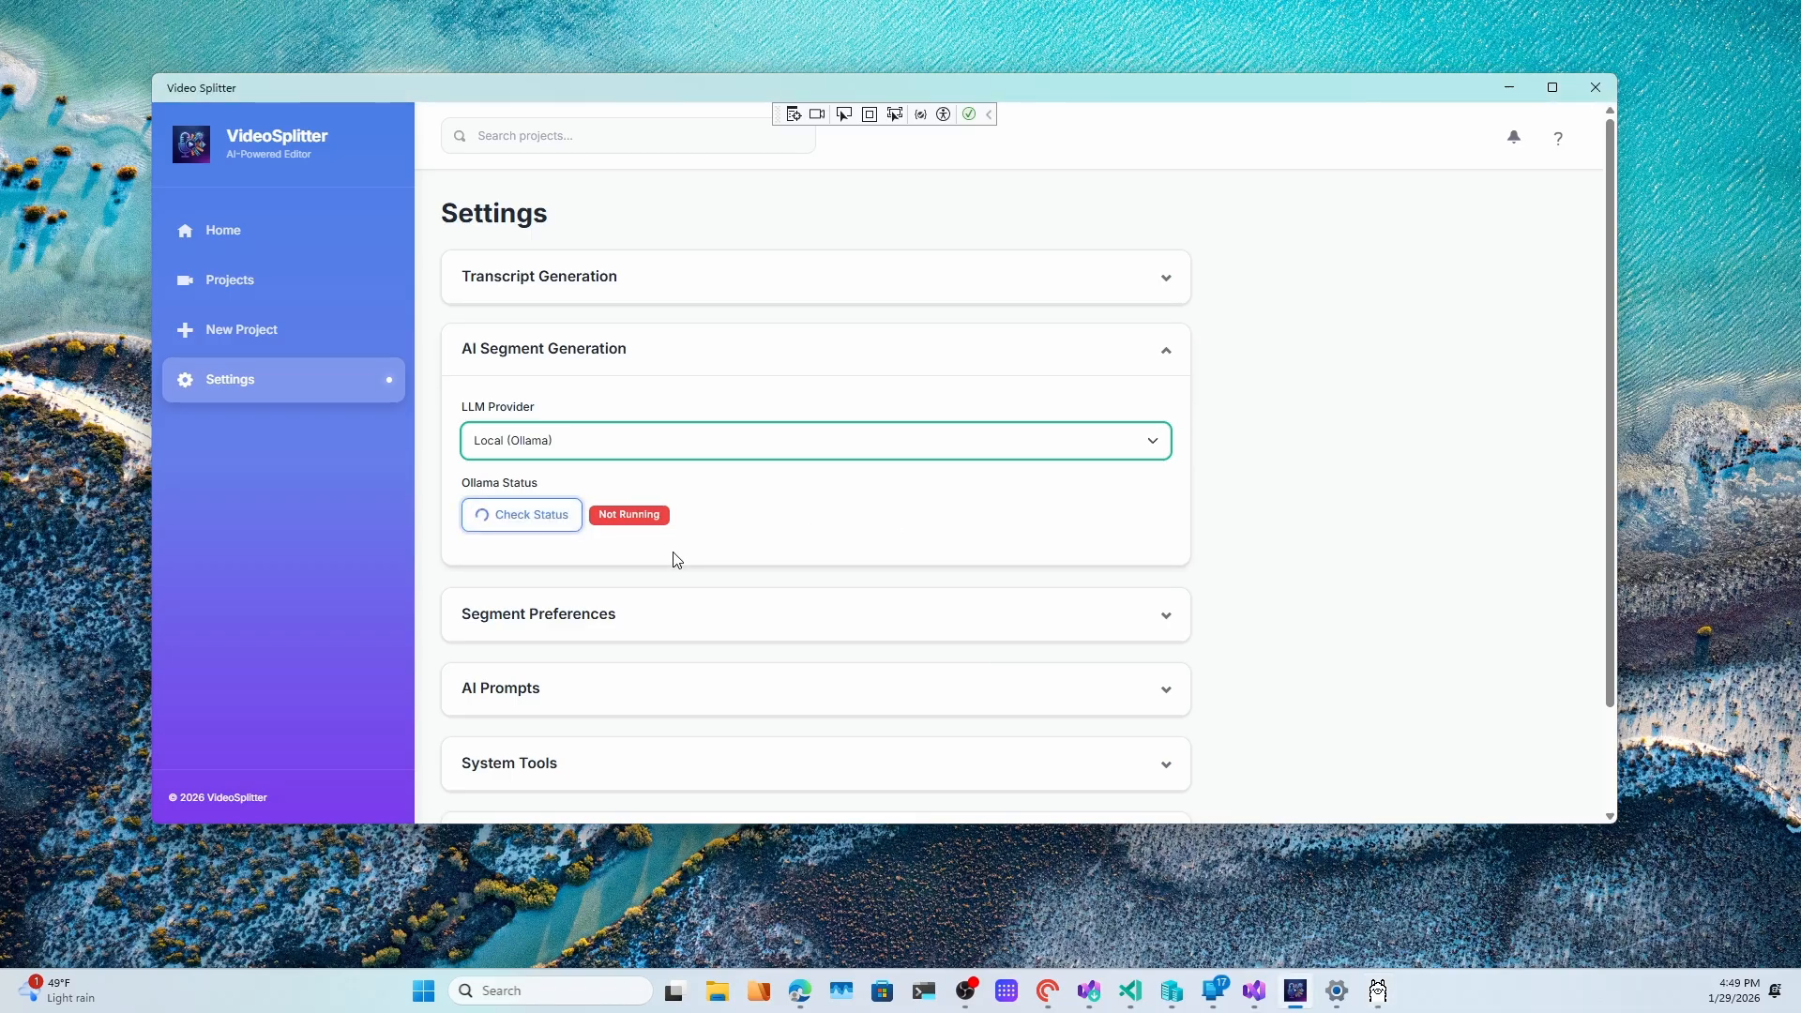
pyautogui.click(519, 516)
pyautogui.click(640, 592)
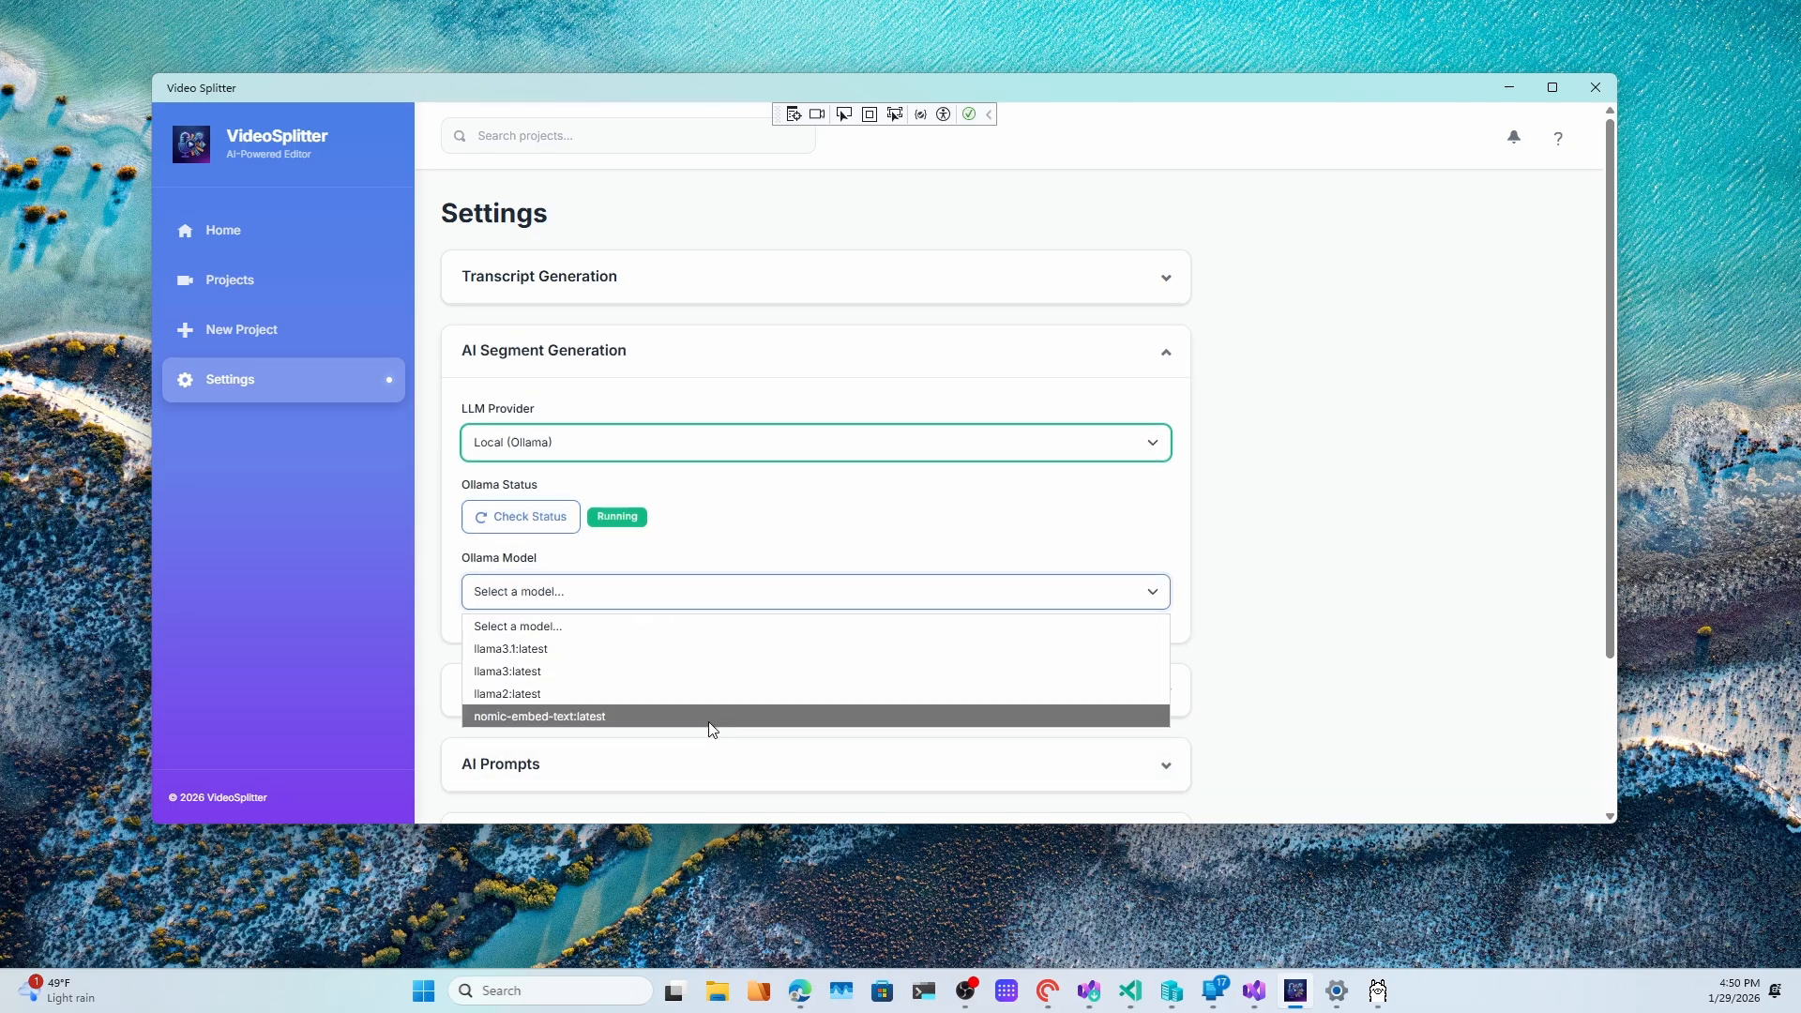
pyautogui.click(668, 625)
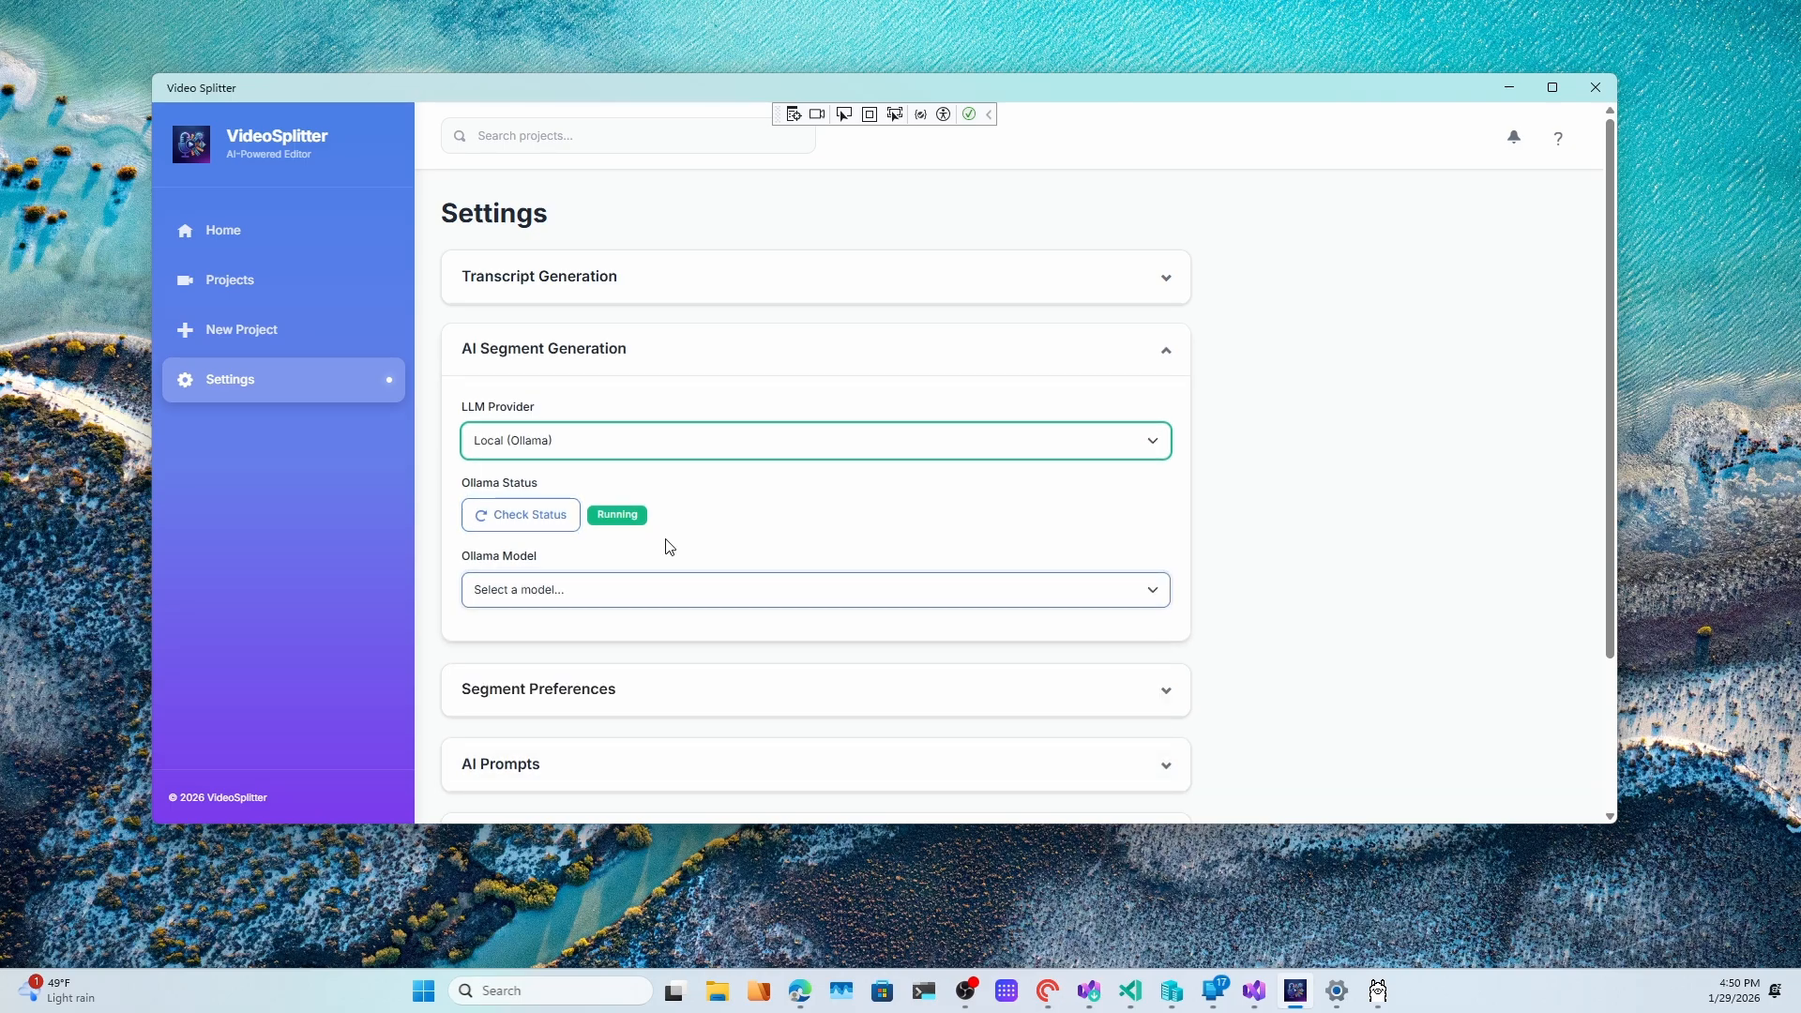
# Set the LLM provider to Azure OpenAI and test the connection to the gpt-4o-mini deployment.
pyautogui.click(645, 448)
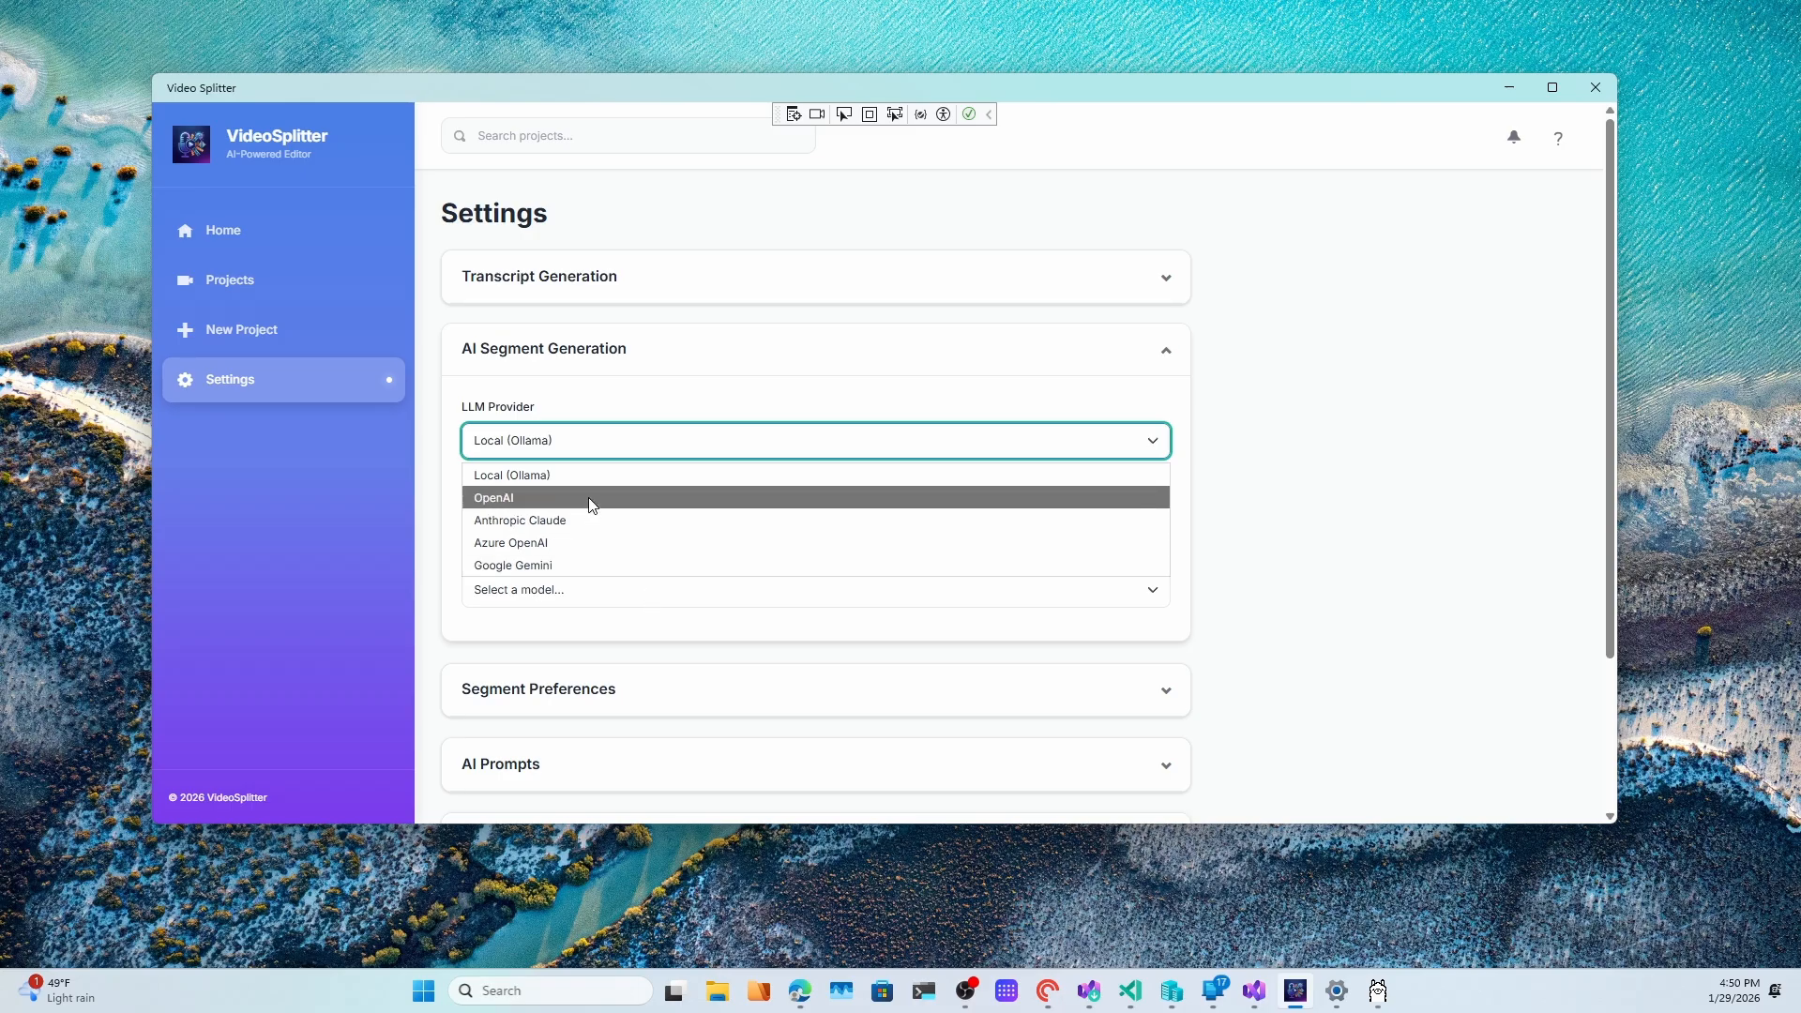
pyautogui.click(597, 544)
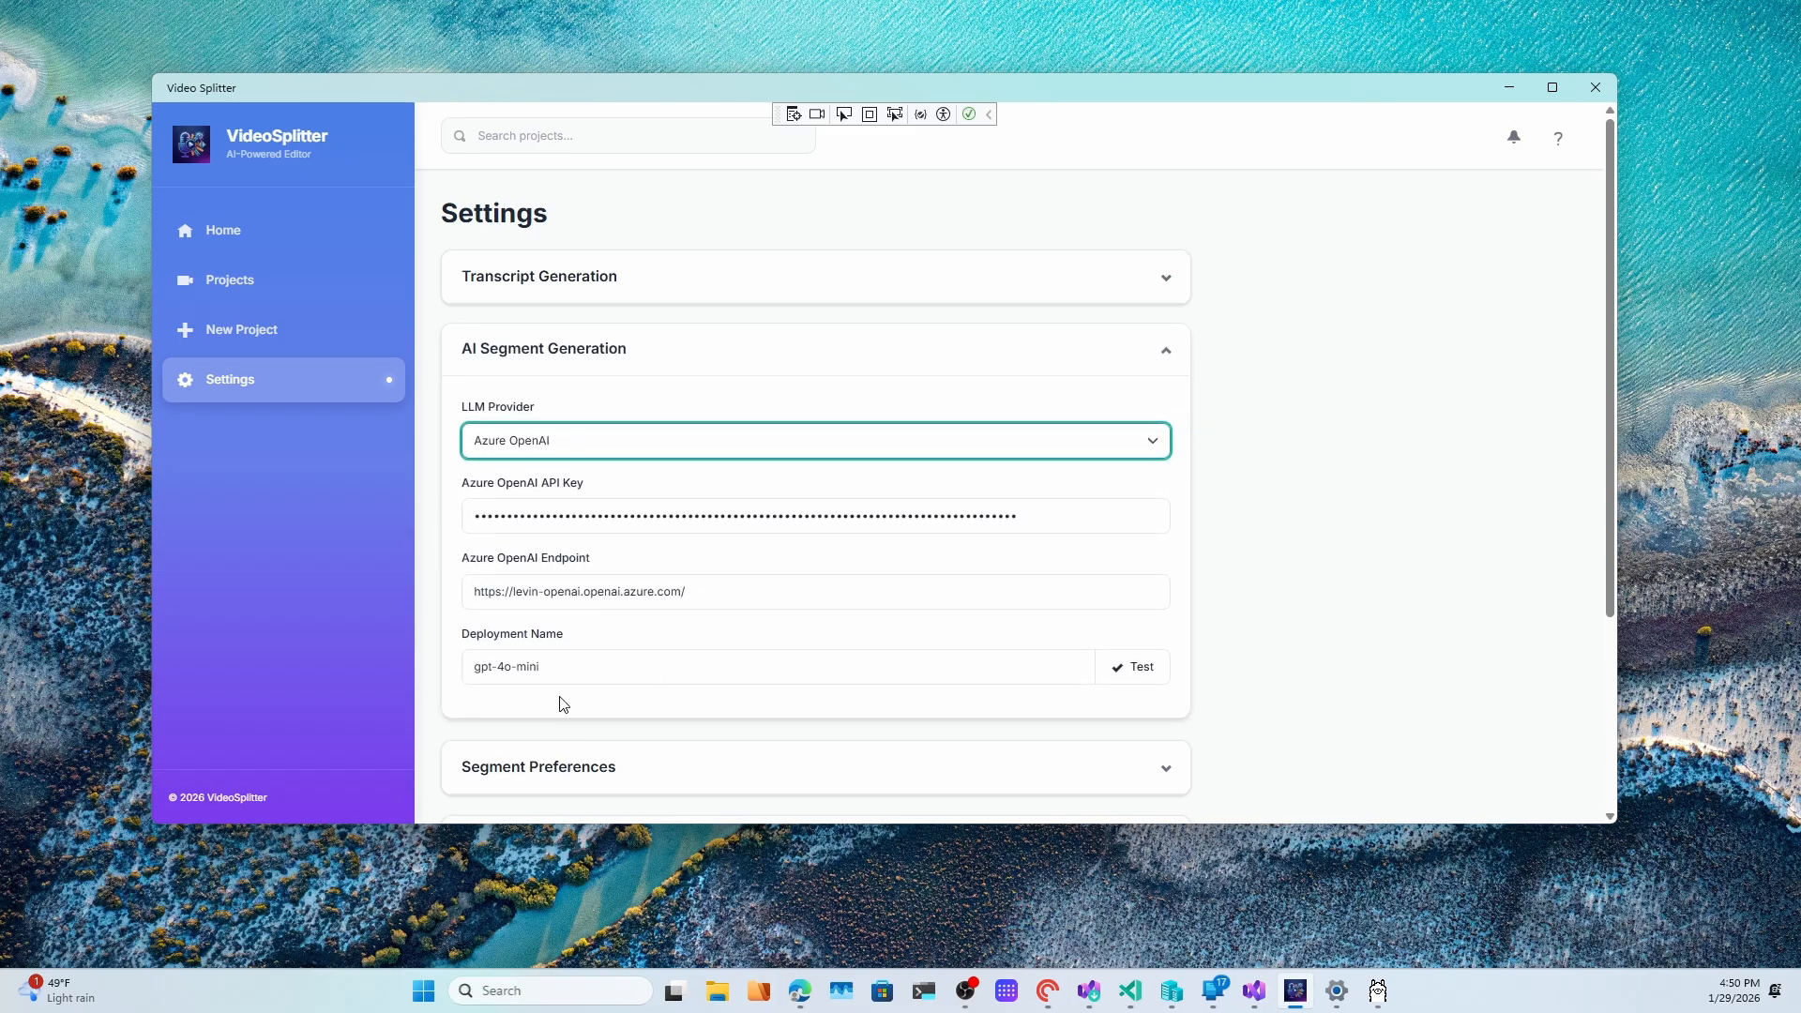
pyautogui.click(1116, 667)
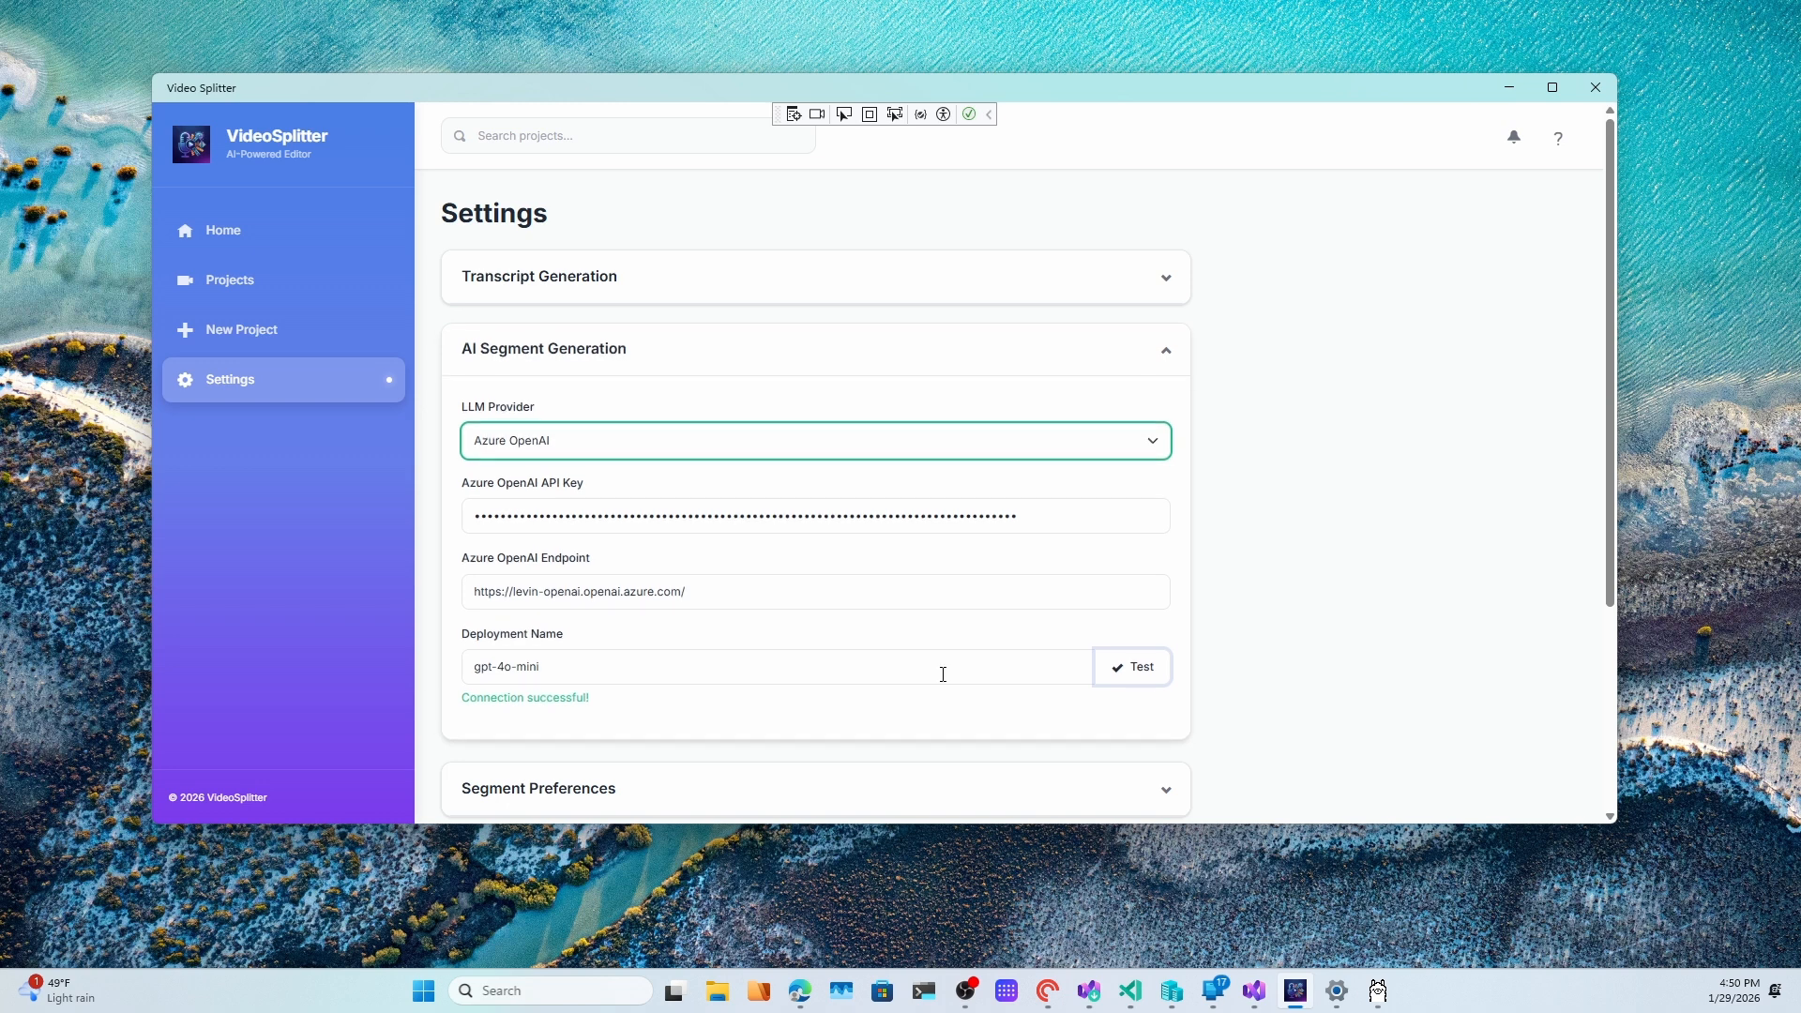
# Examine the default segment length and number of segments in Segment Preferences, closing the section.
pyautogui.scroll(-2, 1398, 624)
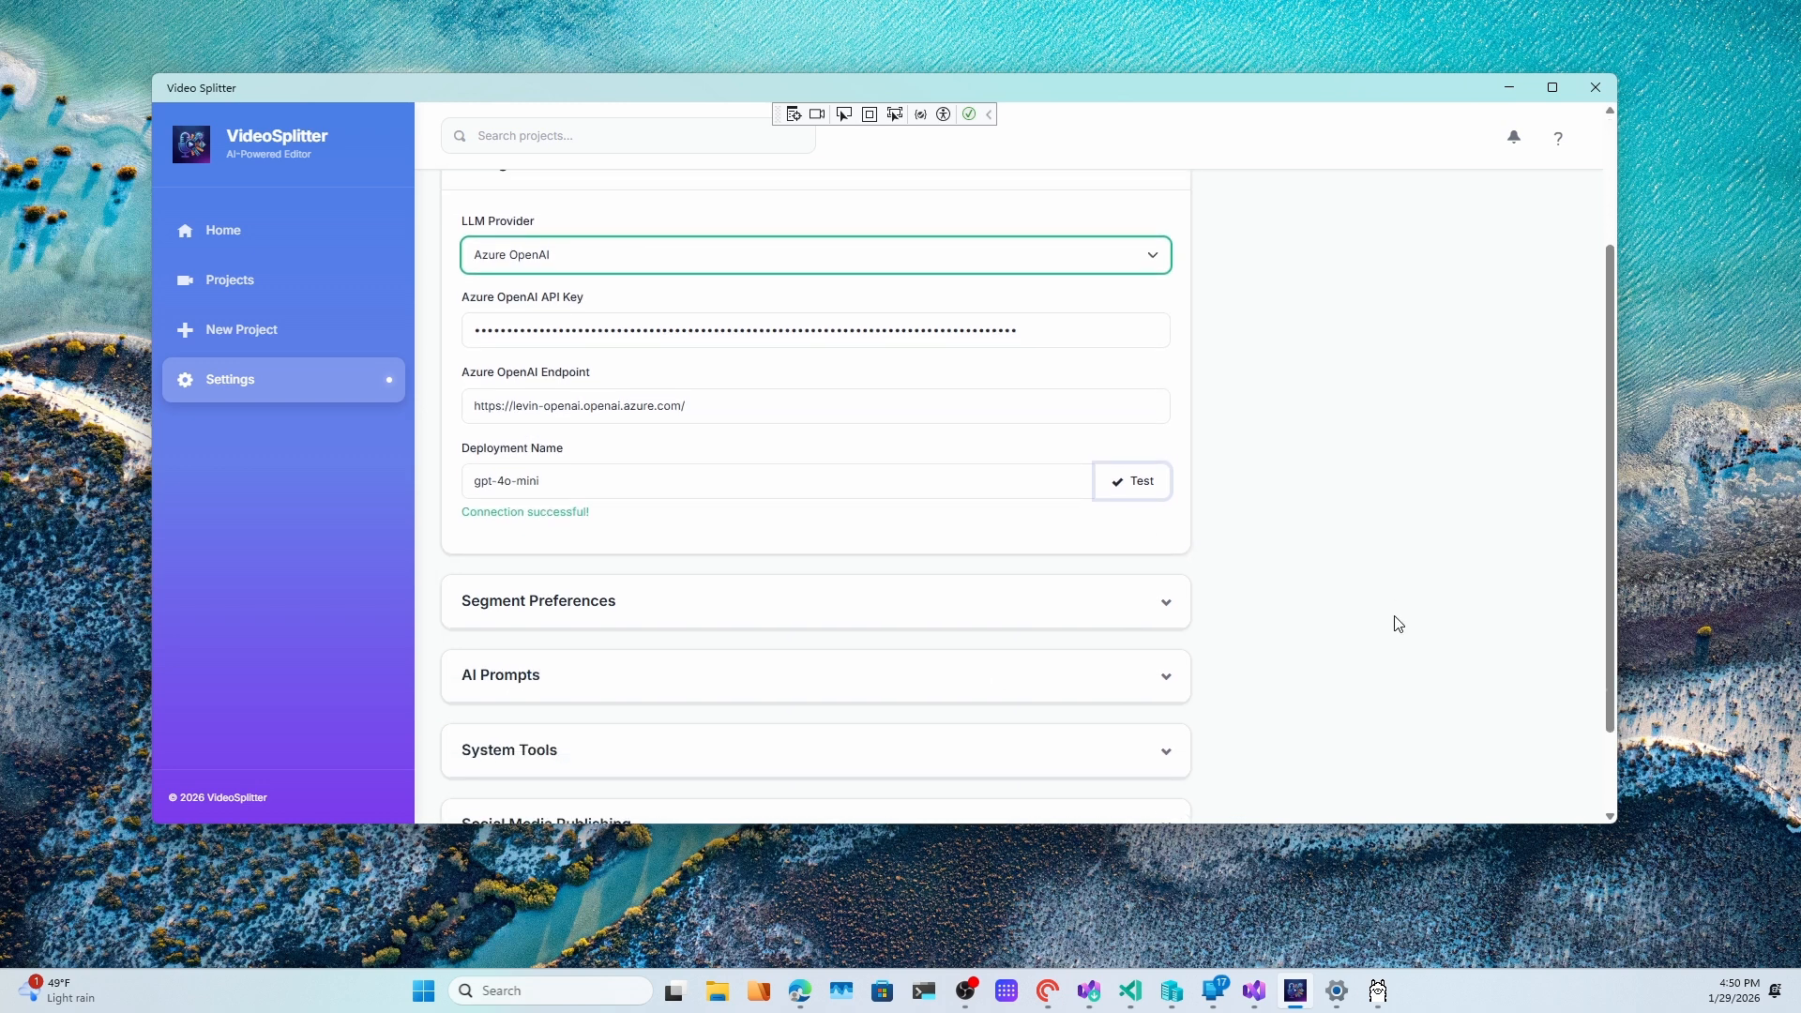
pyautogui.click(1173, 611)
pyautogui.scroll(-3, 1341, 482)
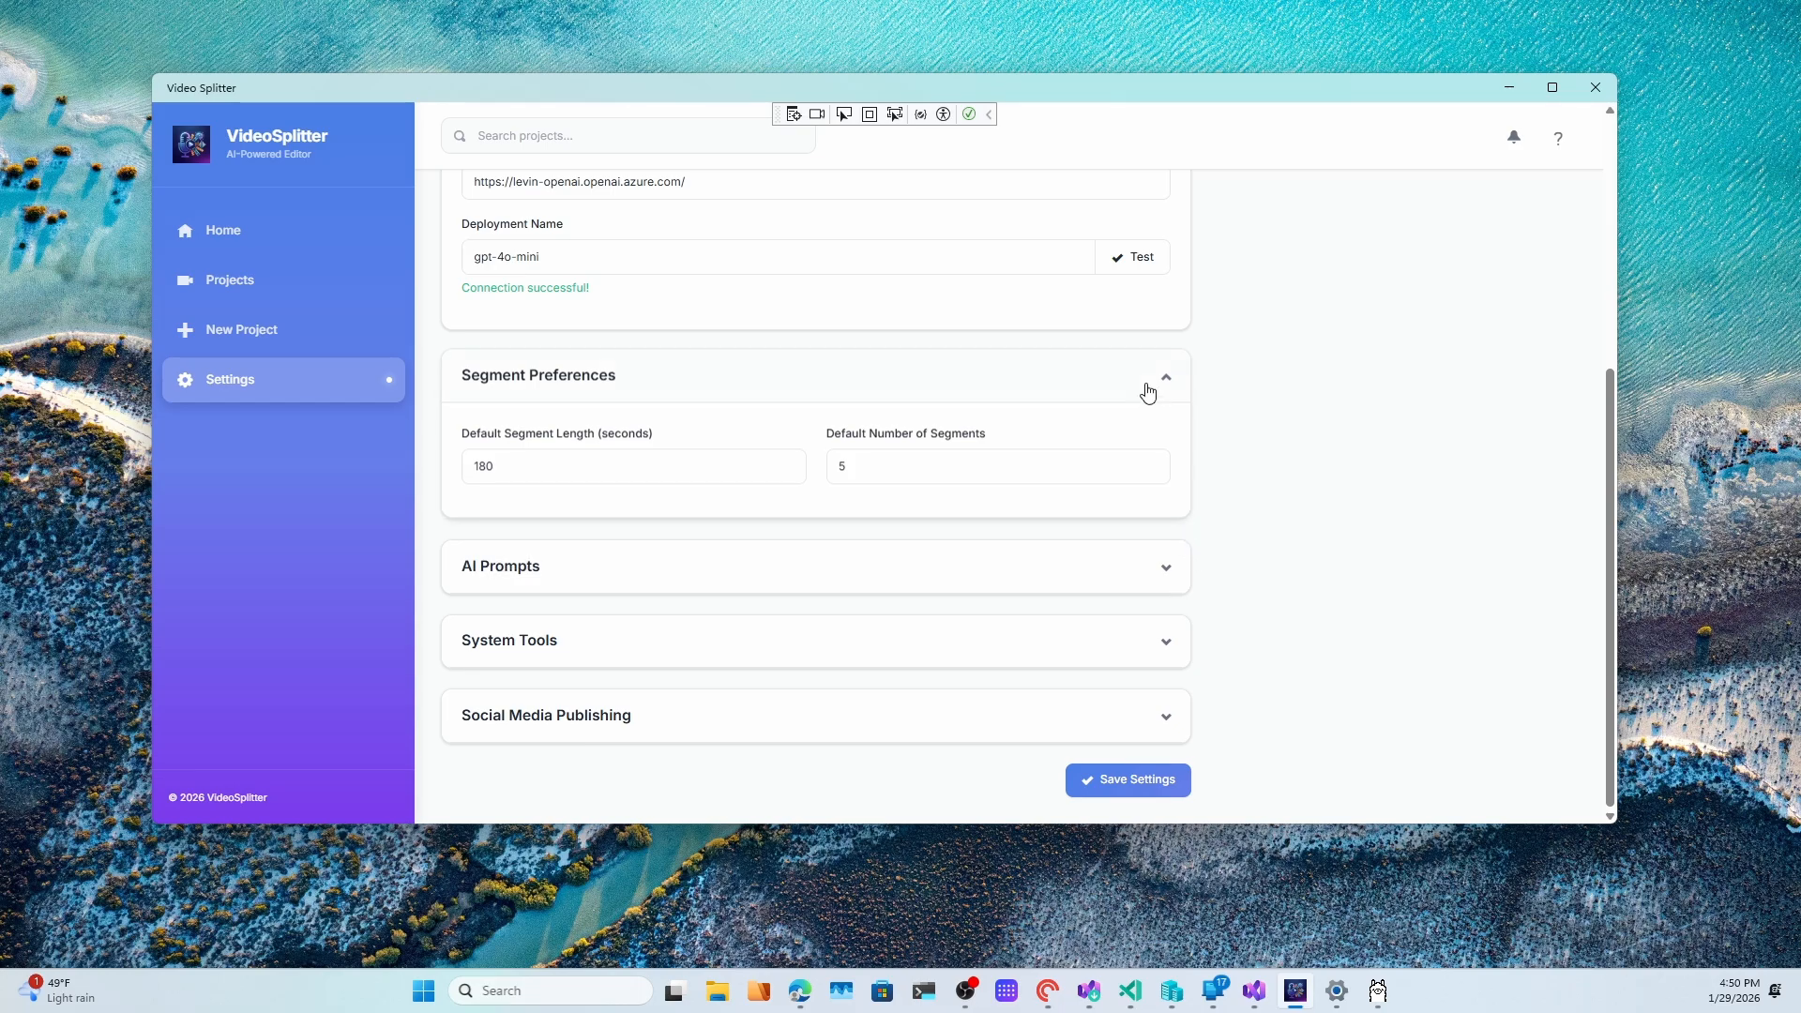
pyautogui.click(1170, 380)
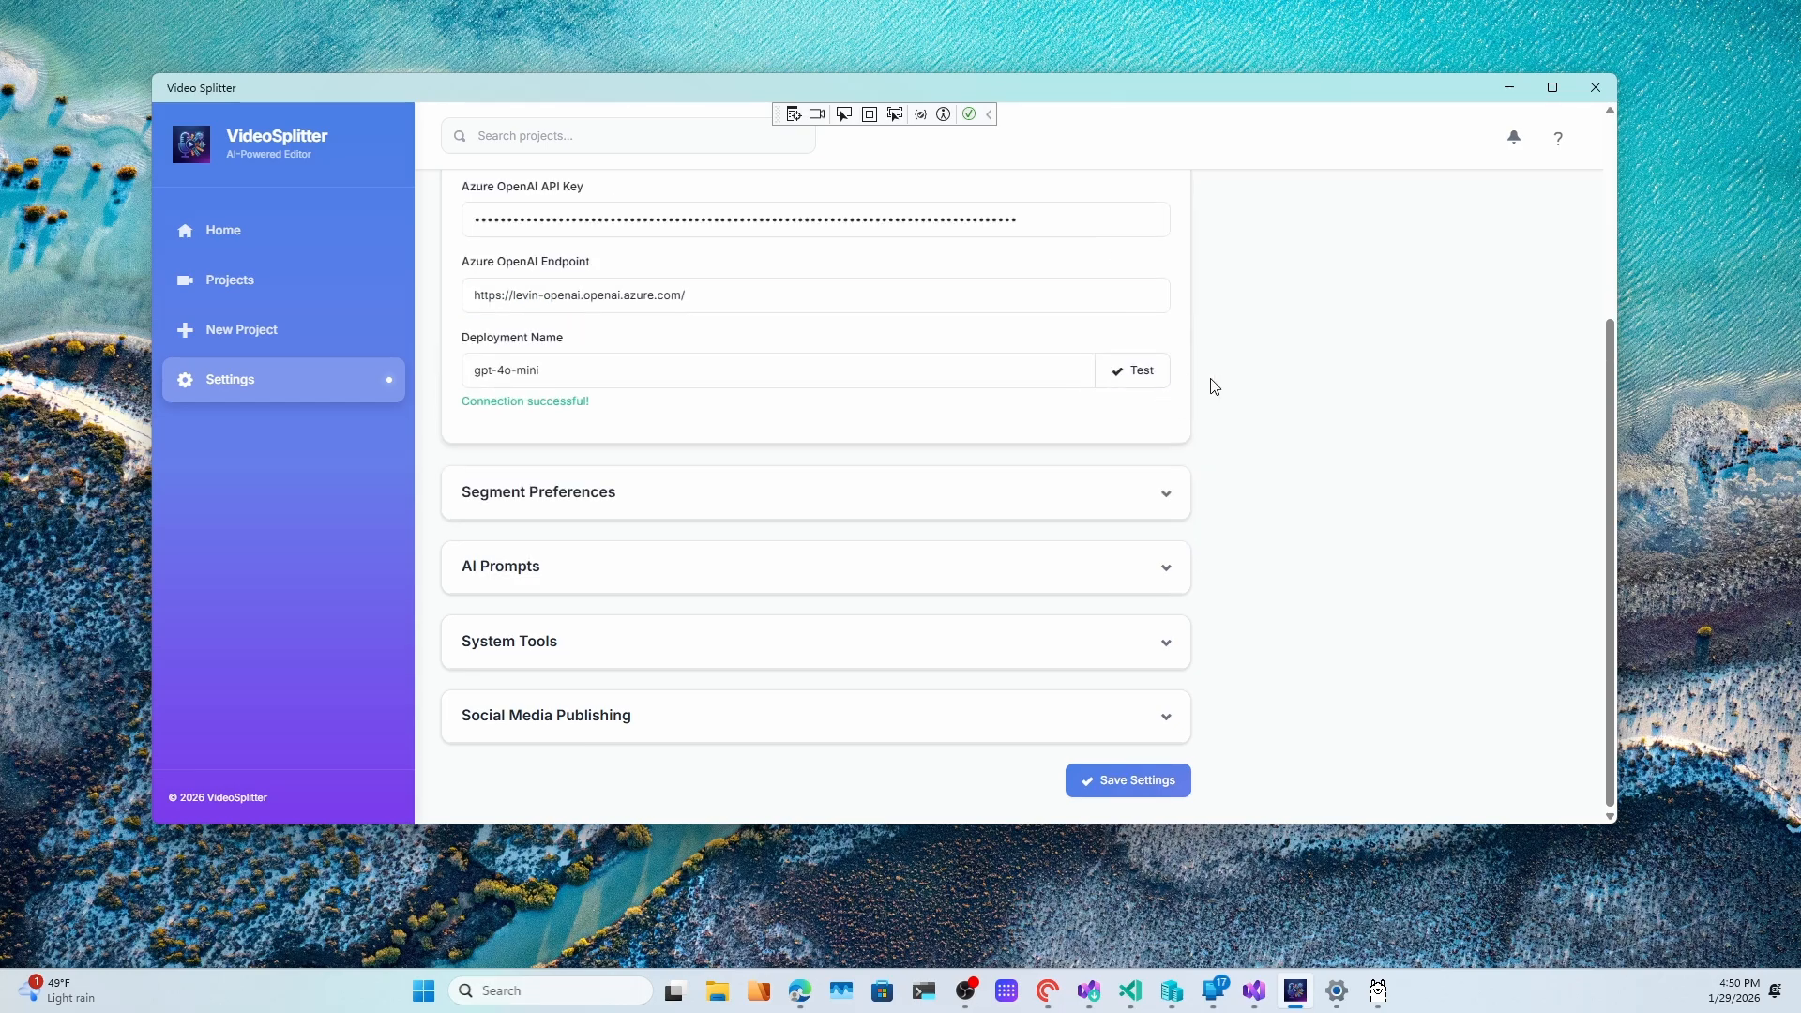
# Expand AI Prompts and examine the placeholder guide, system prompt and user prompt.
pyautogui.click(1138, 574)
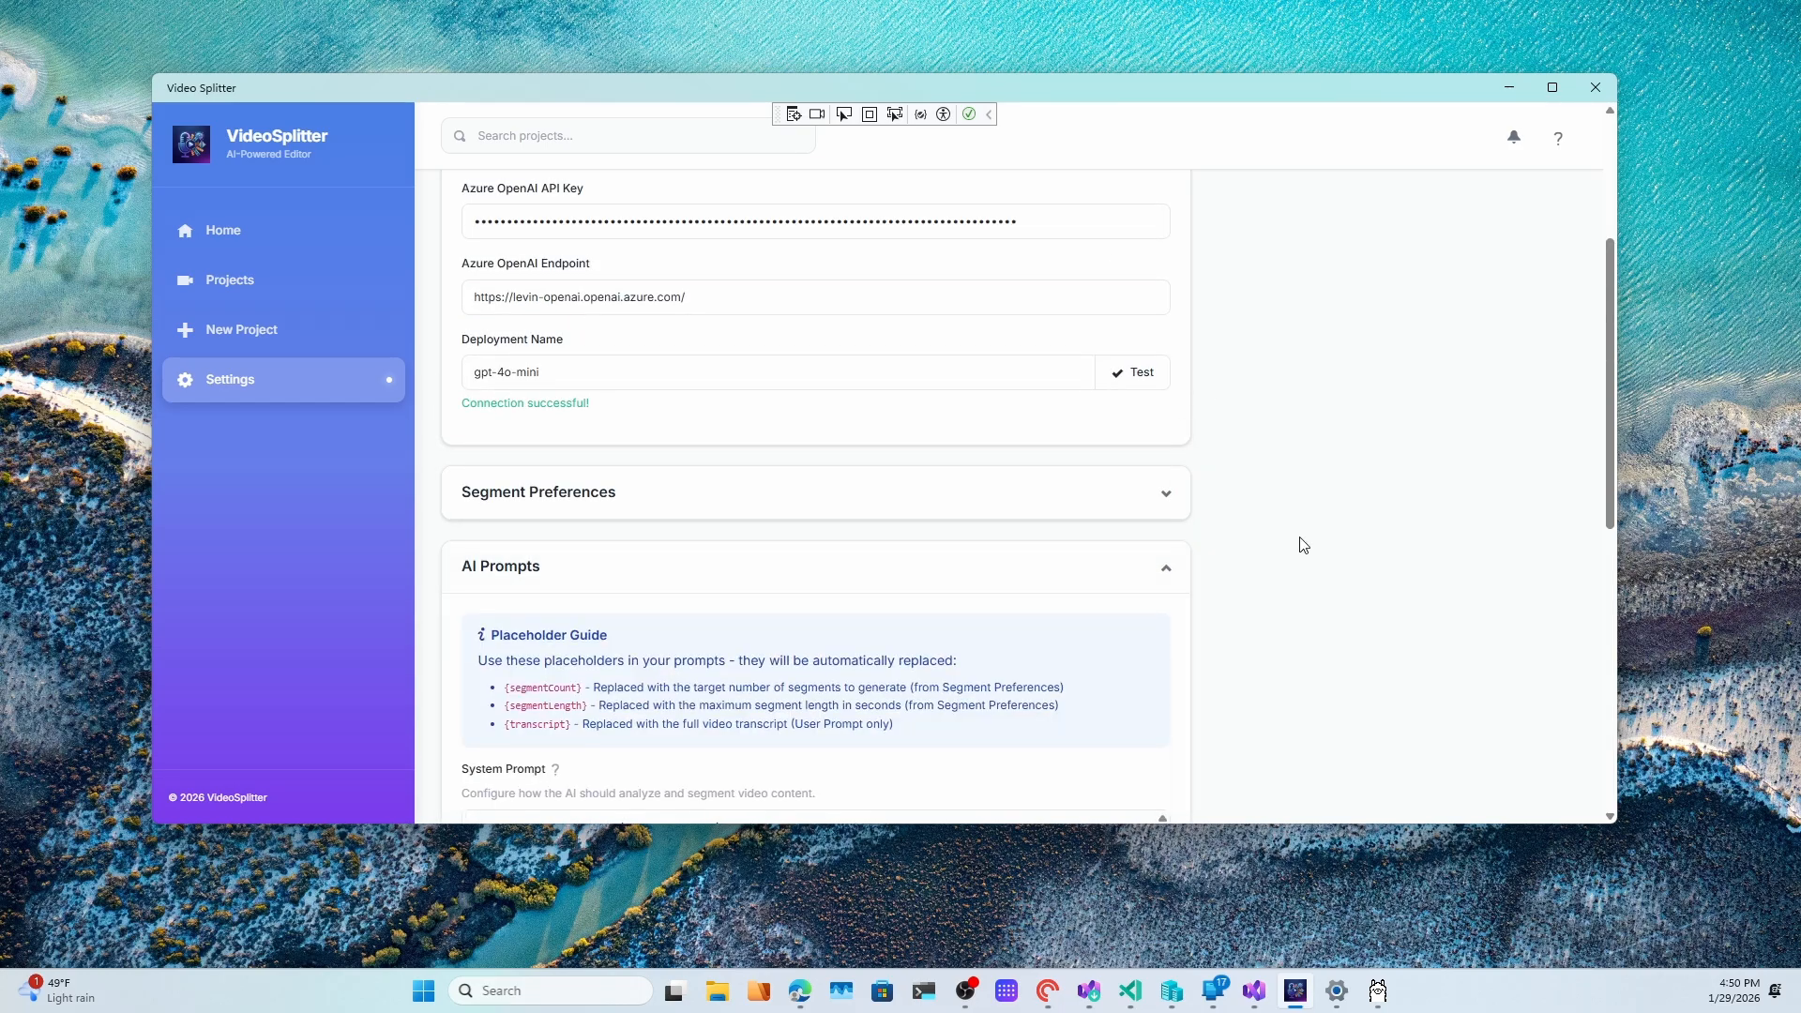
pyautogui.scroll(-4, 1298, 544)
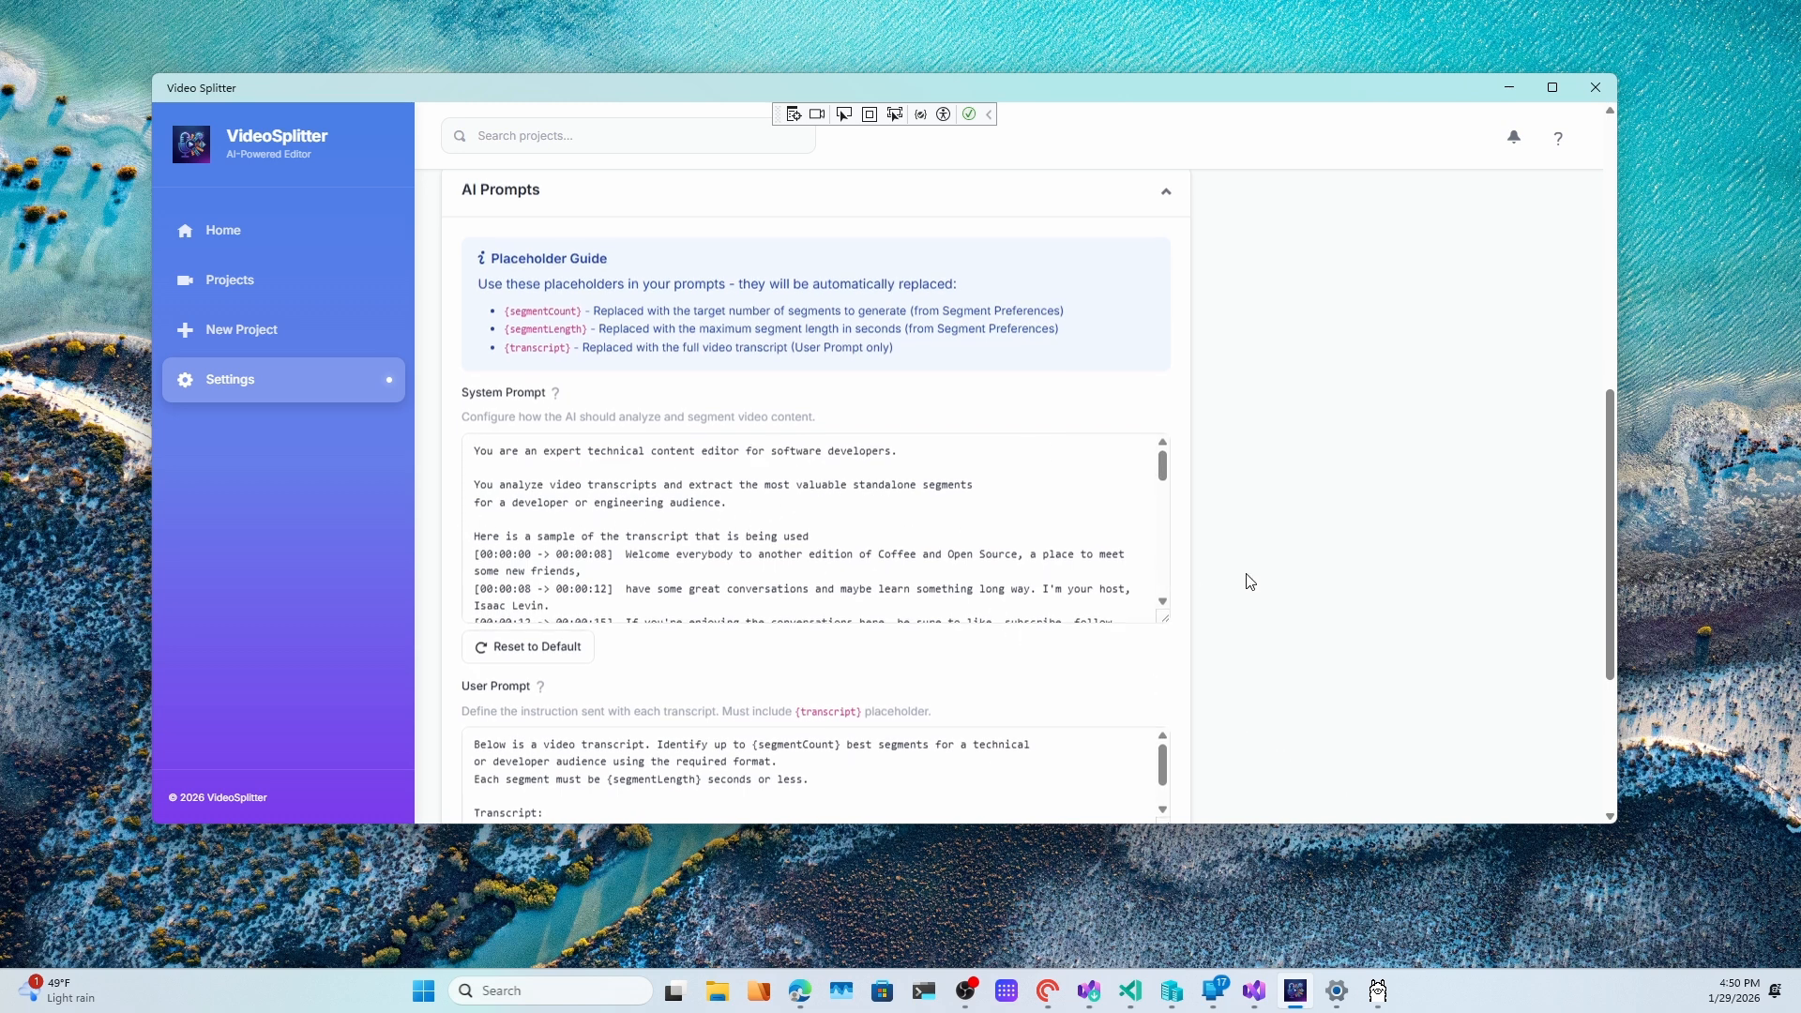
pyautogui.scroll(-1, 1247, 583)
pyautogui.scroll(-1, 729, 690)
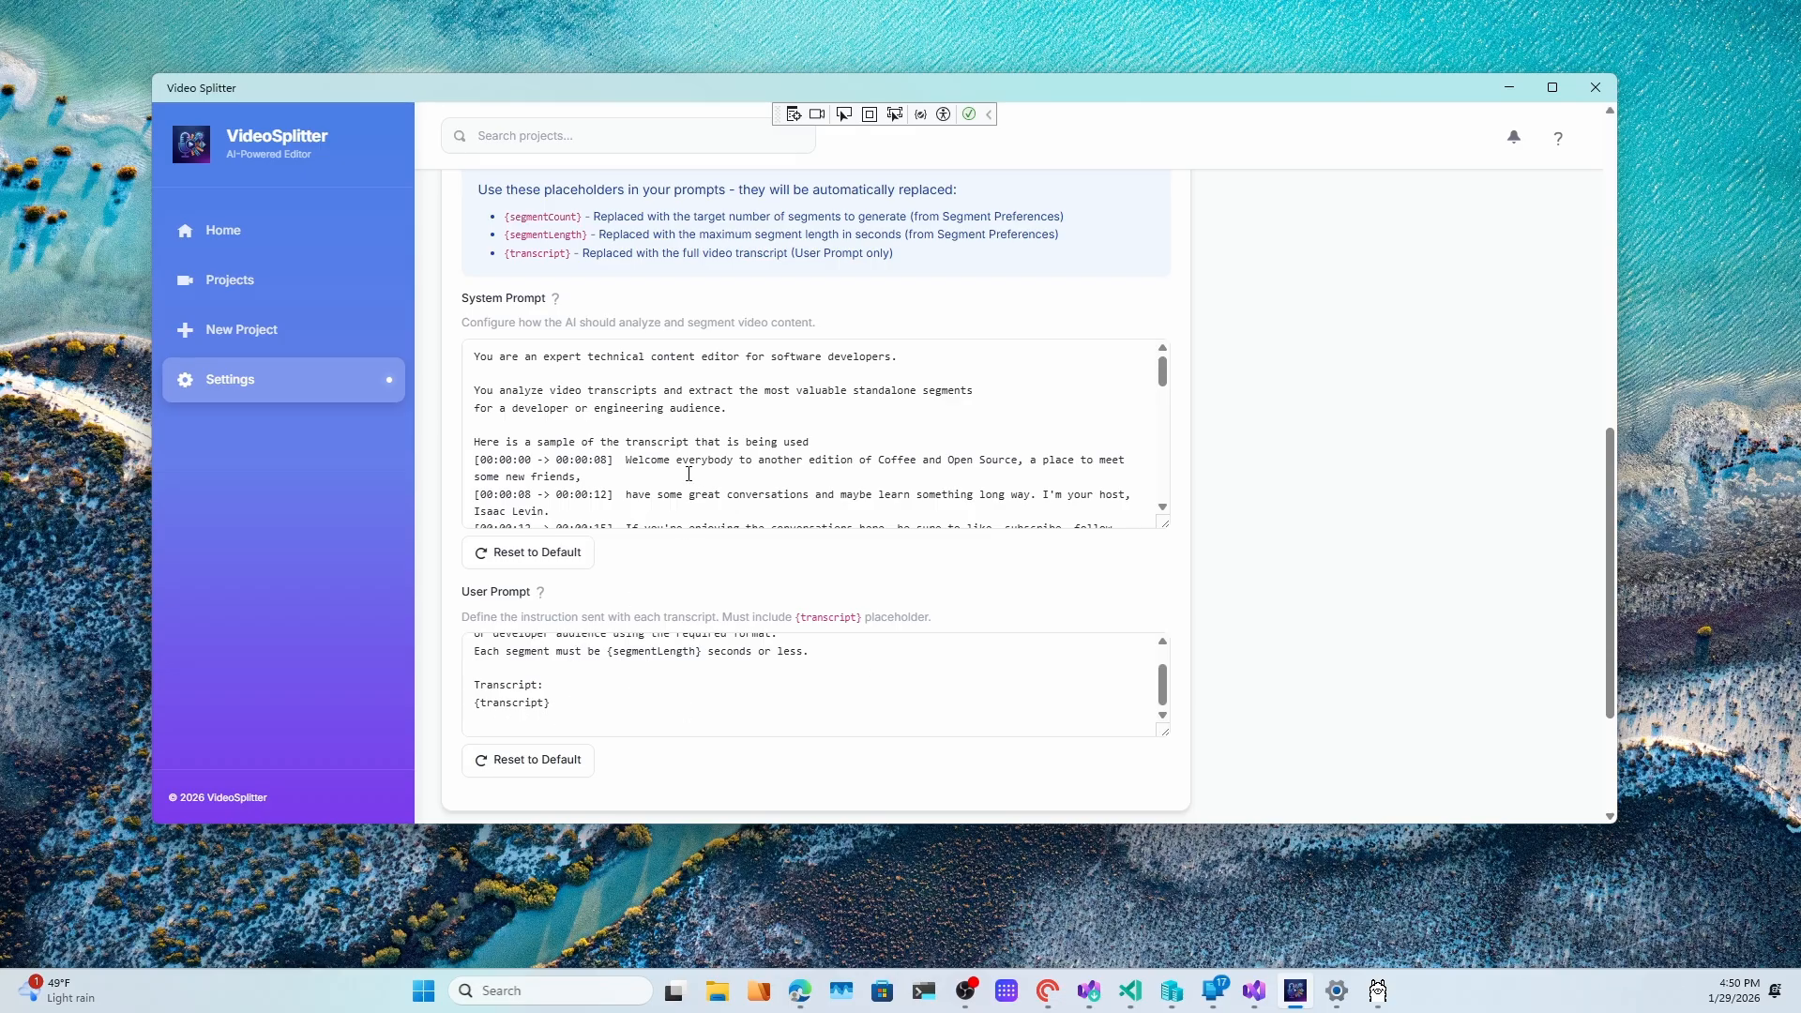
pyautogui.scroll(-2, 1082, 319)
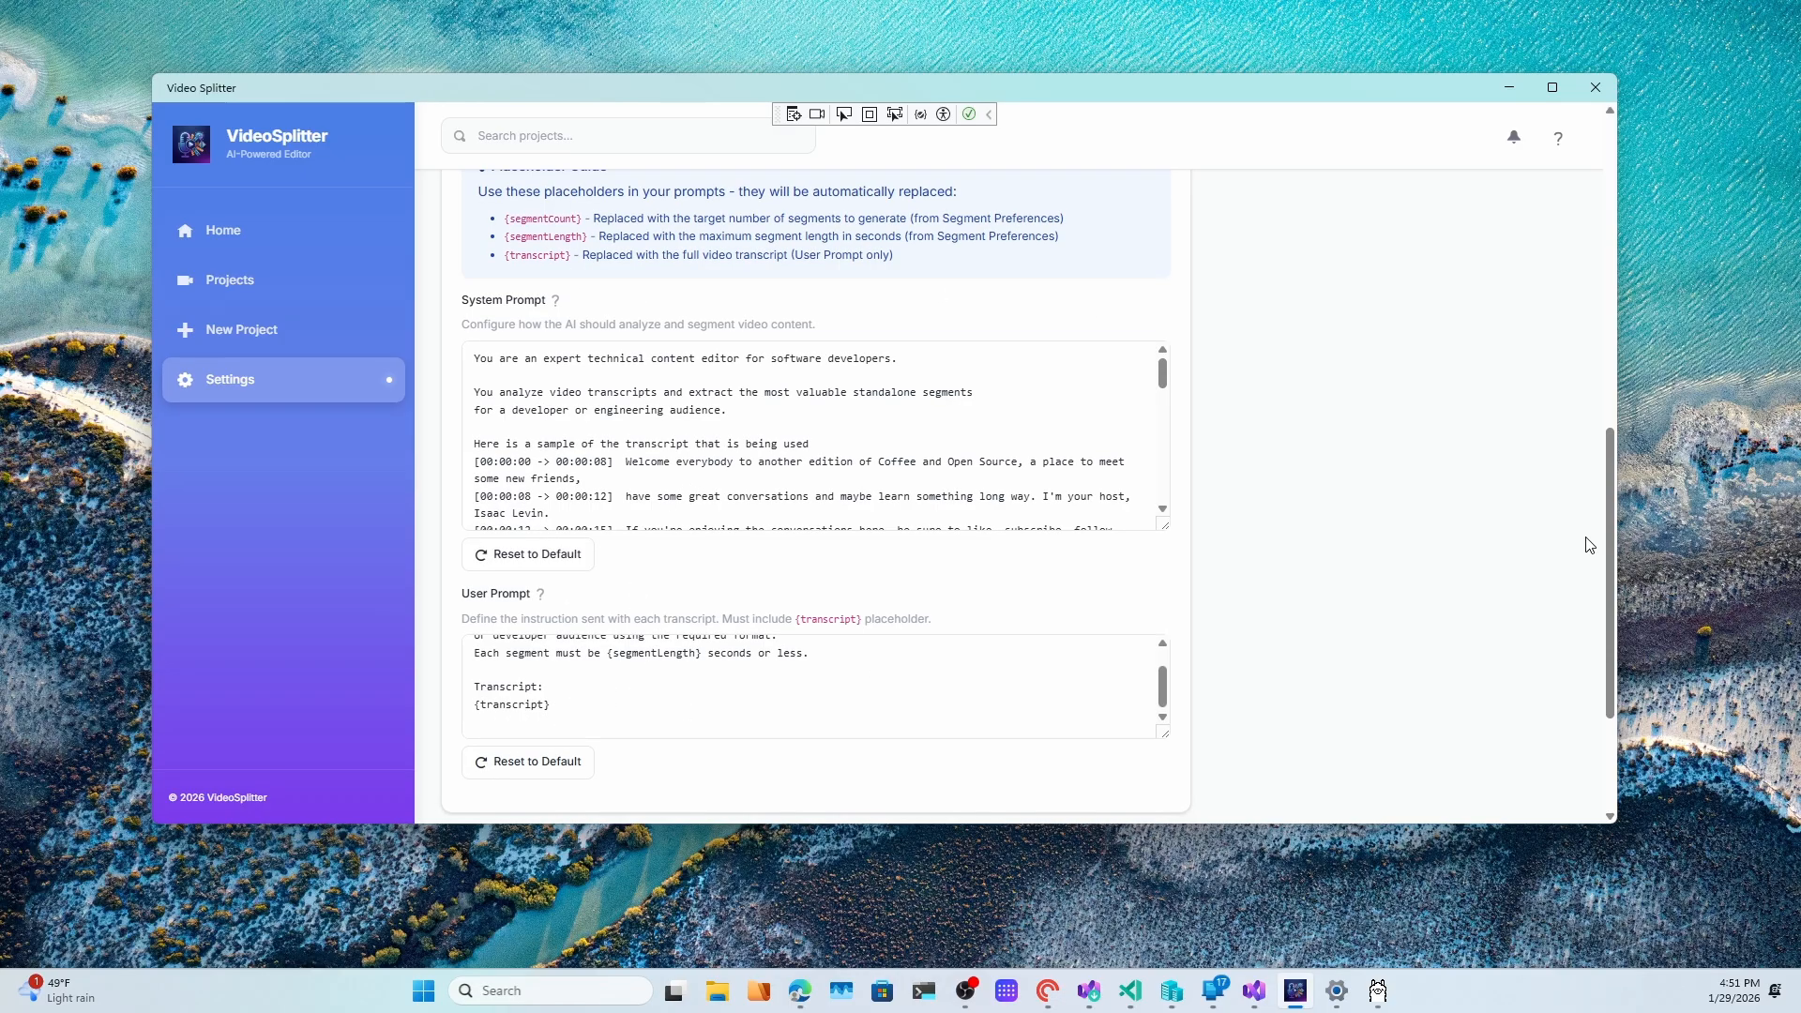
# Expand System Tools and examine the FFmpeg status.
pyautogui.click(1125, 655)
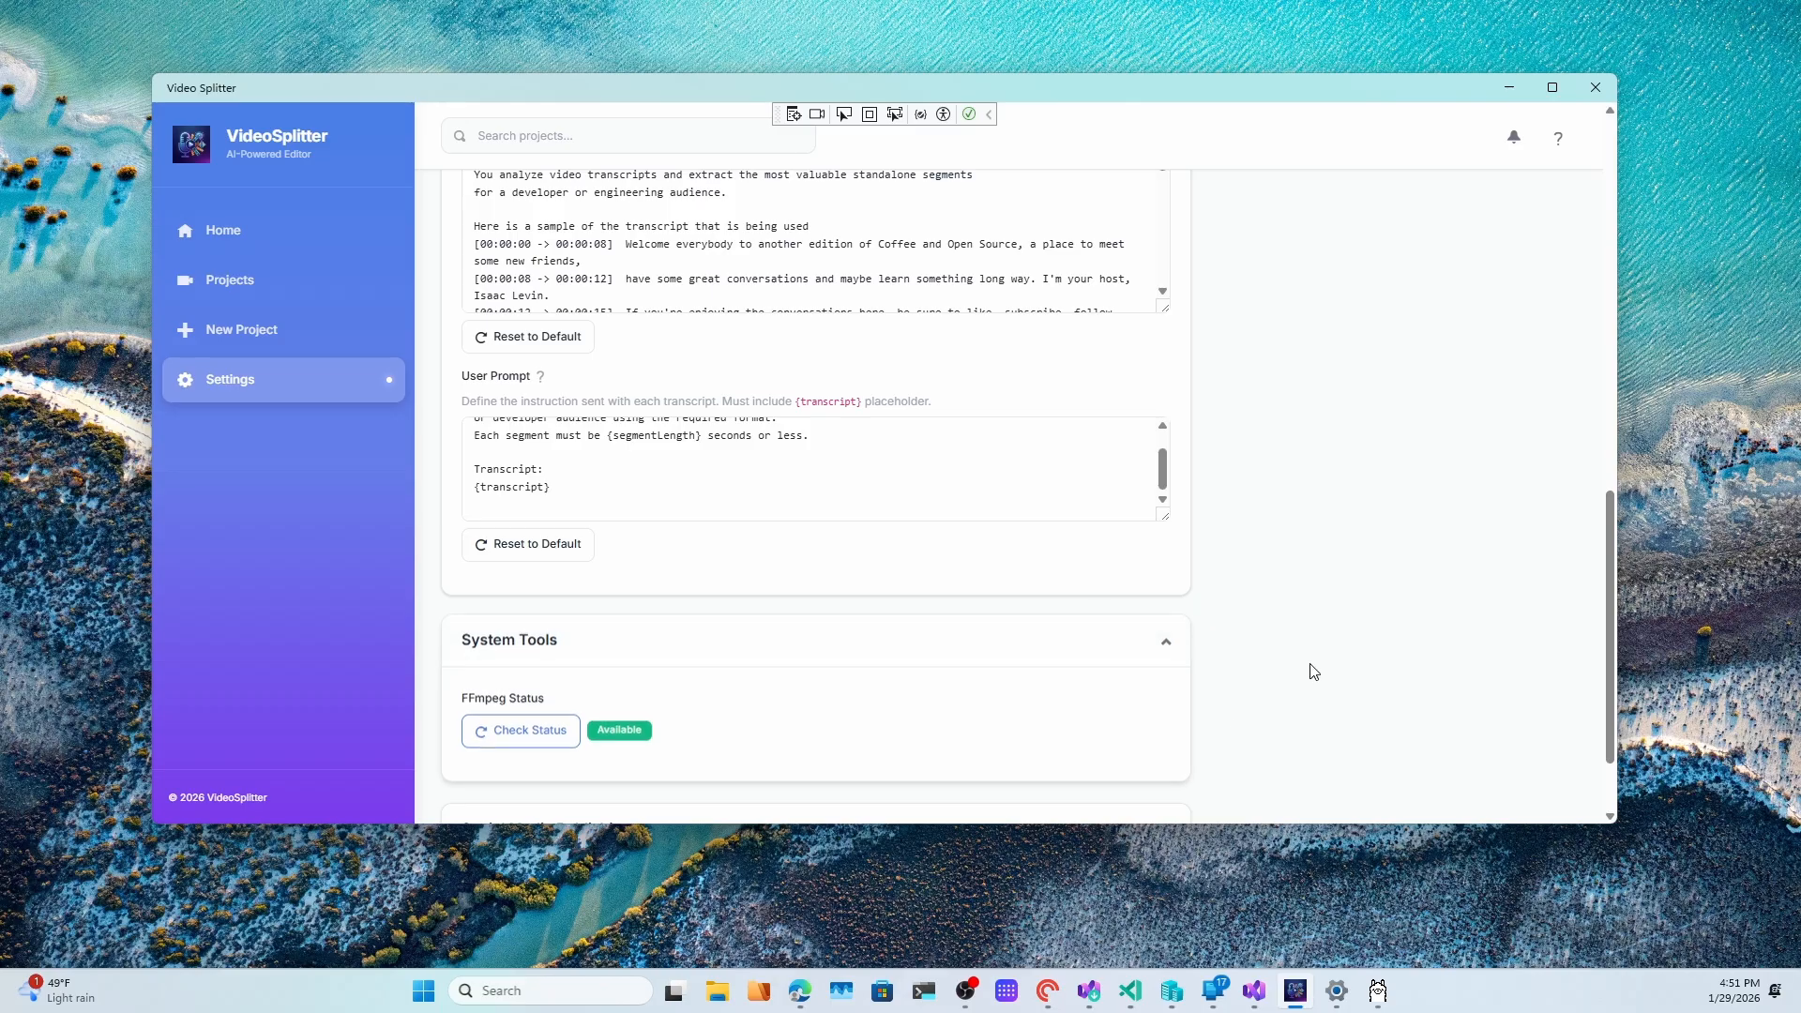
pyautogui.scroll(-1, 1258, 569)
pyautogui.scroll(-1, 1258, 569)
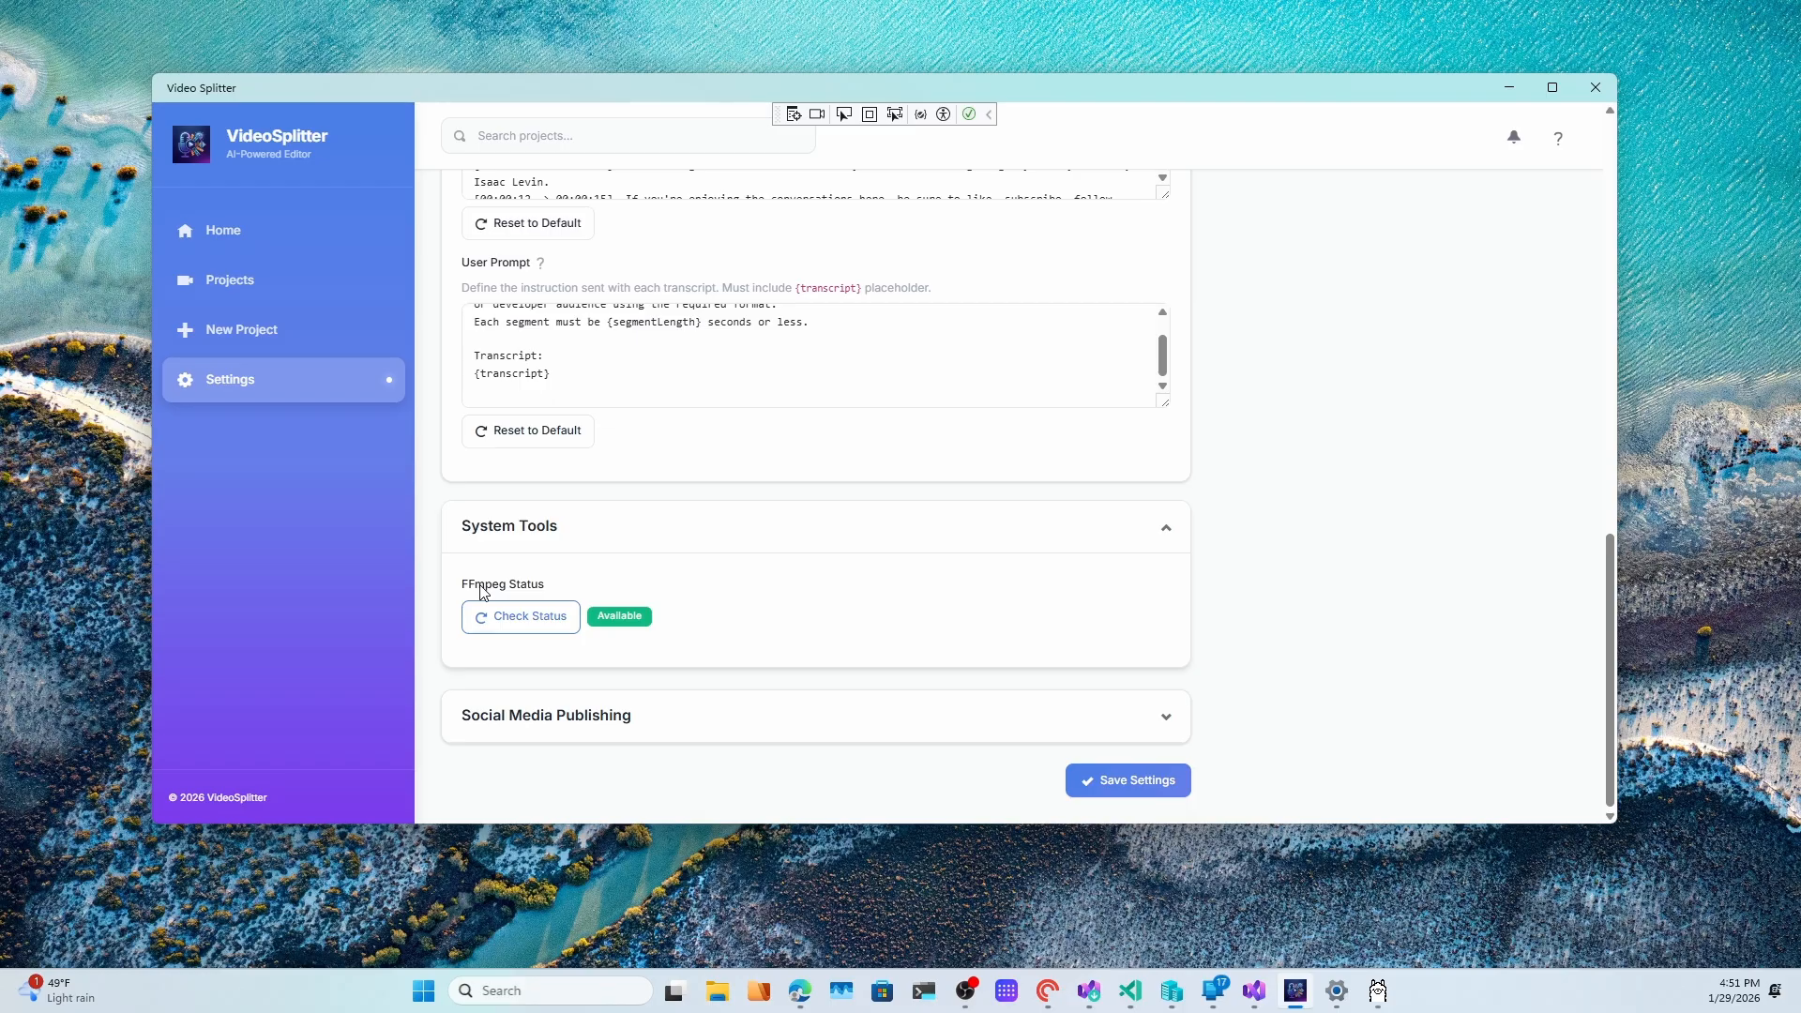
# Expand Social Media Publishing and examine the setup instructions and the TikTok, YouTube Shorts and Instagram Reels credential fields.
pyautogui.click(739, 735)
pyautogui.scroll(-5, 1339, 593)
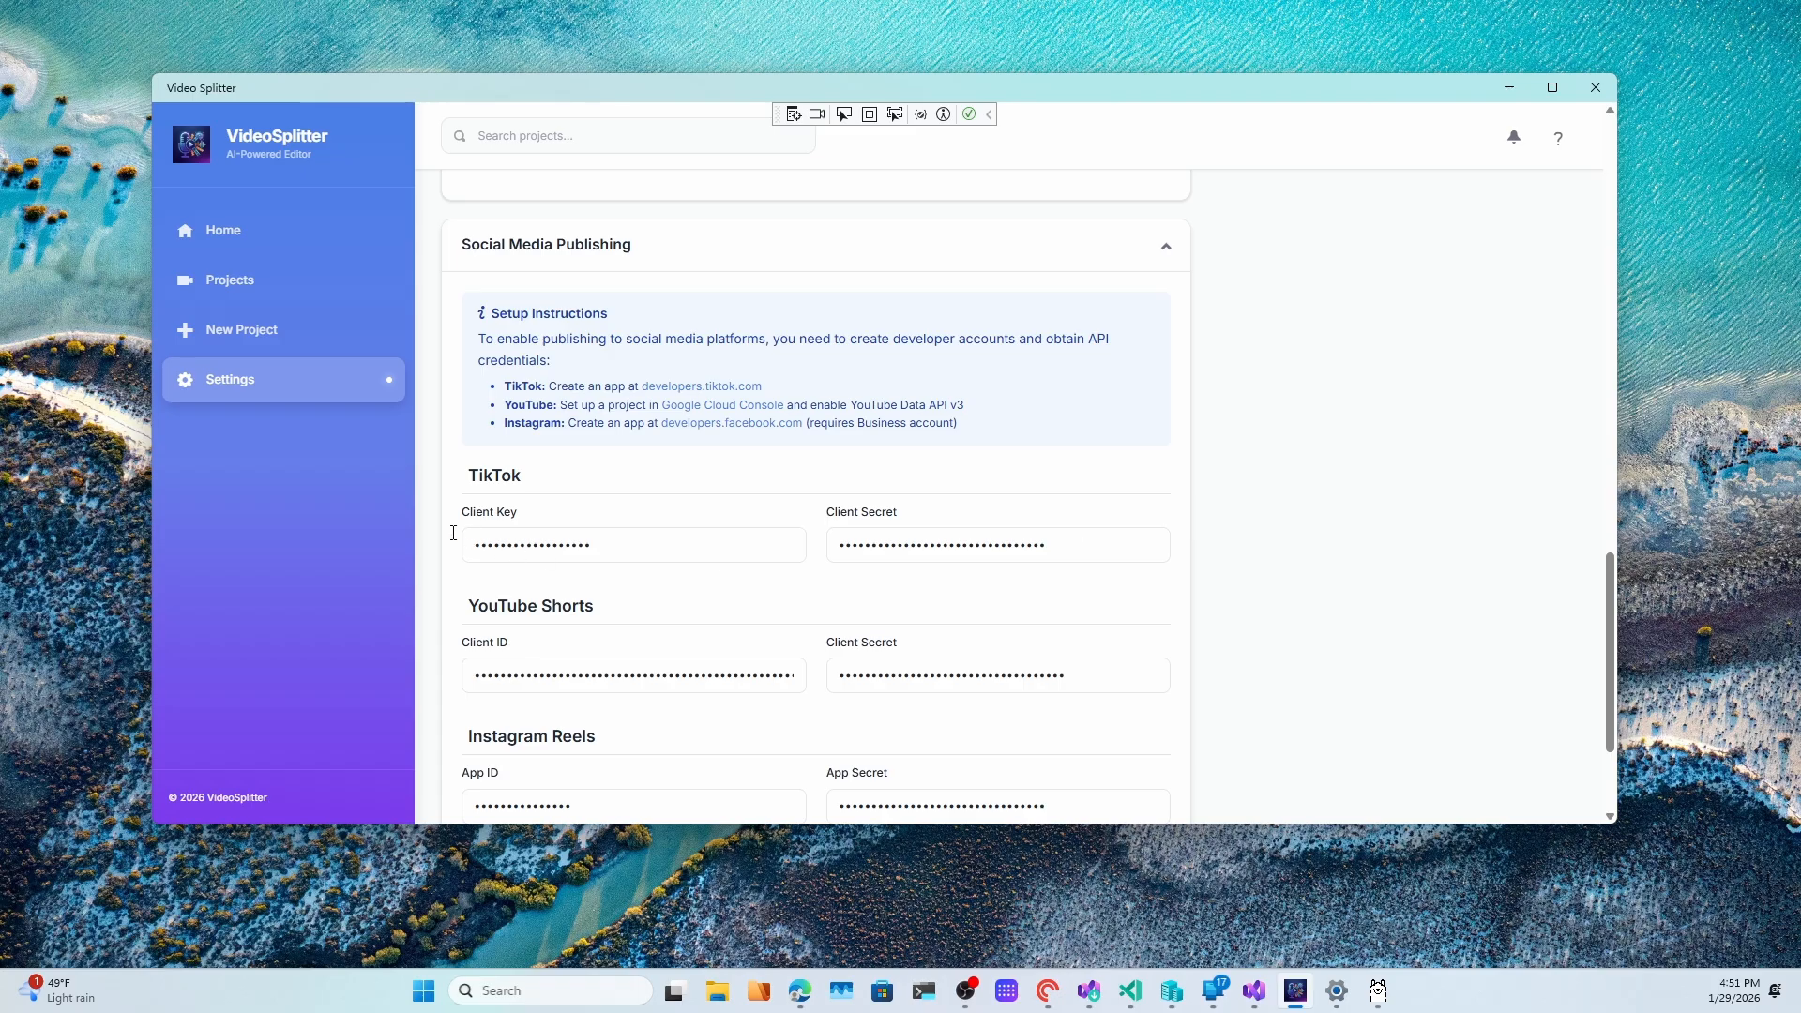
pyautogui.scroll(-2, 779, 727)
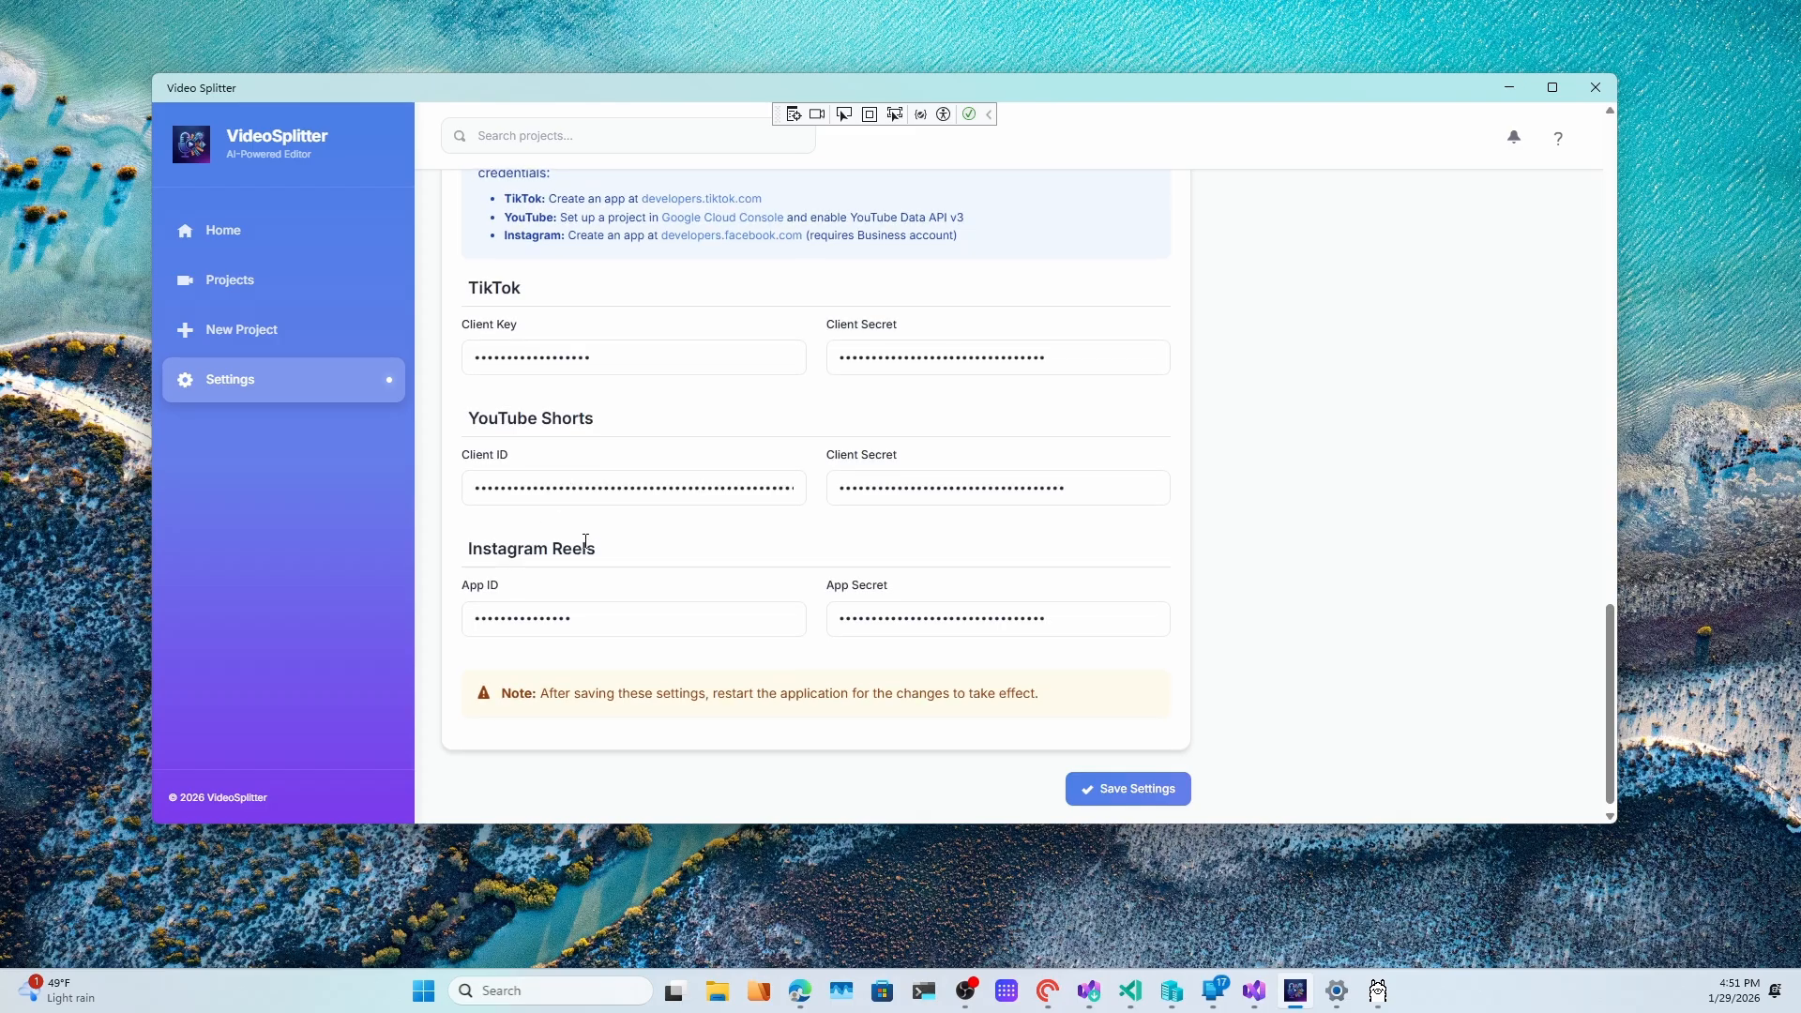
pyautogui.scroll(12, 587, 541)
pyautogui.scroll(2, 586, 541)
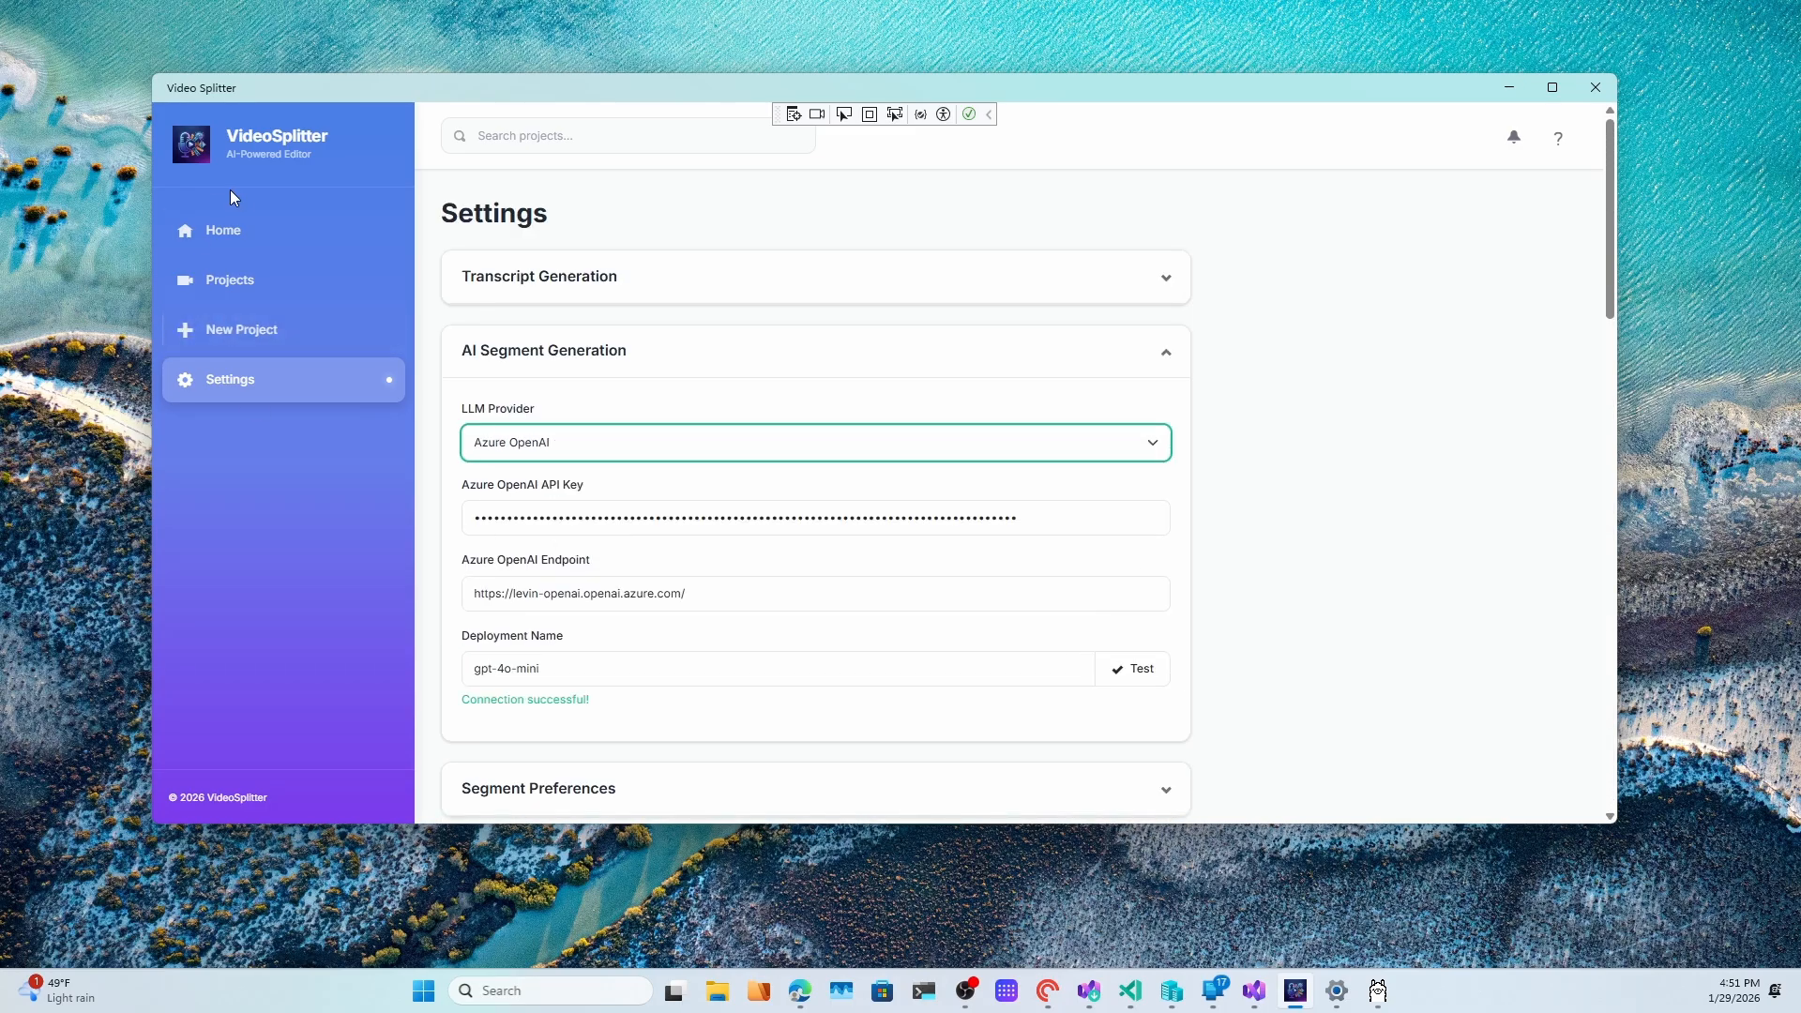
# Start a new project from the home page and enter the person's full name from the saved suggestion as project name.
pyautogui.click(223, 230)
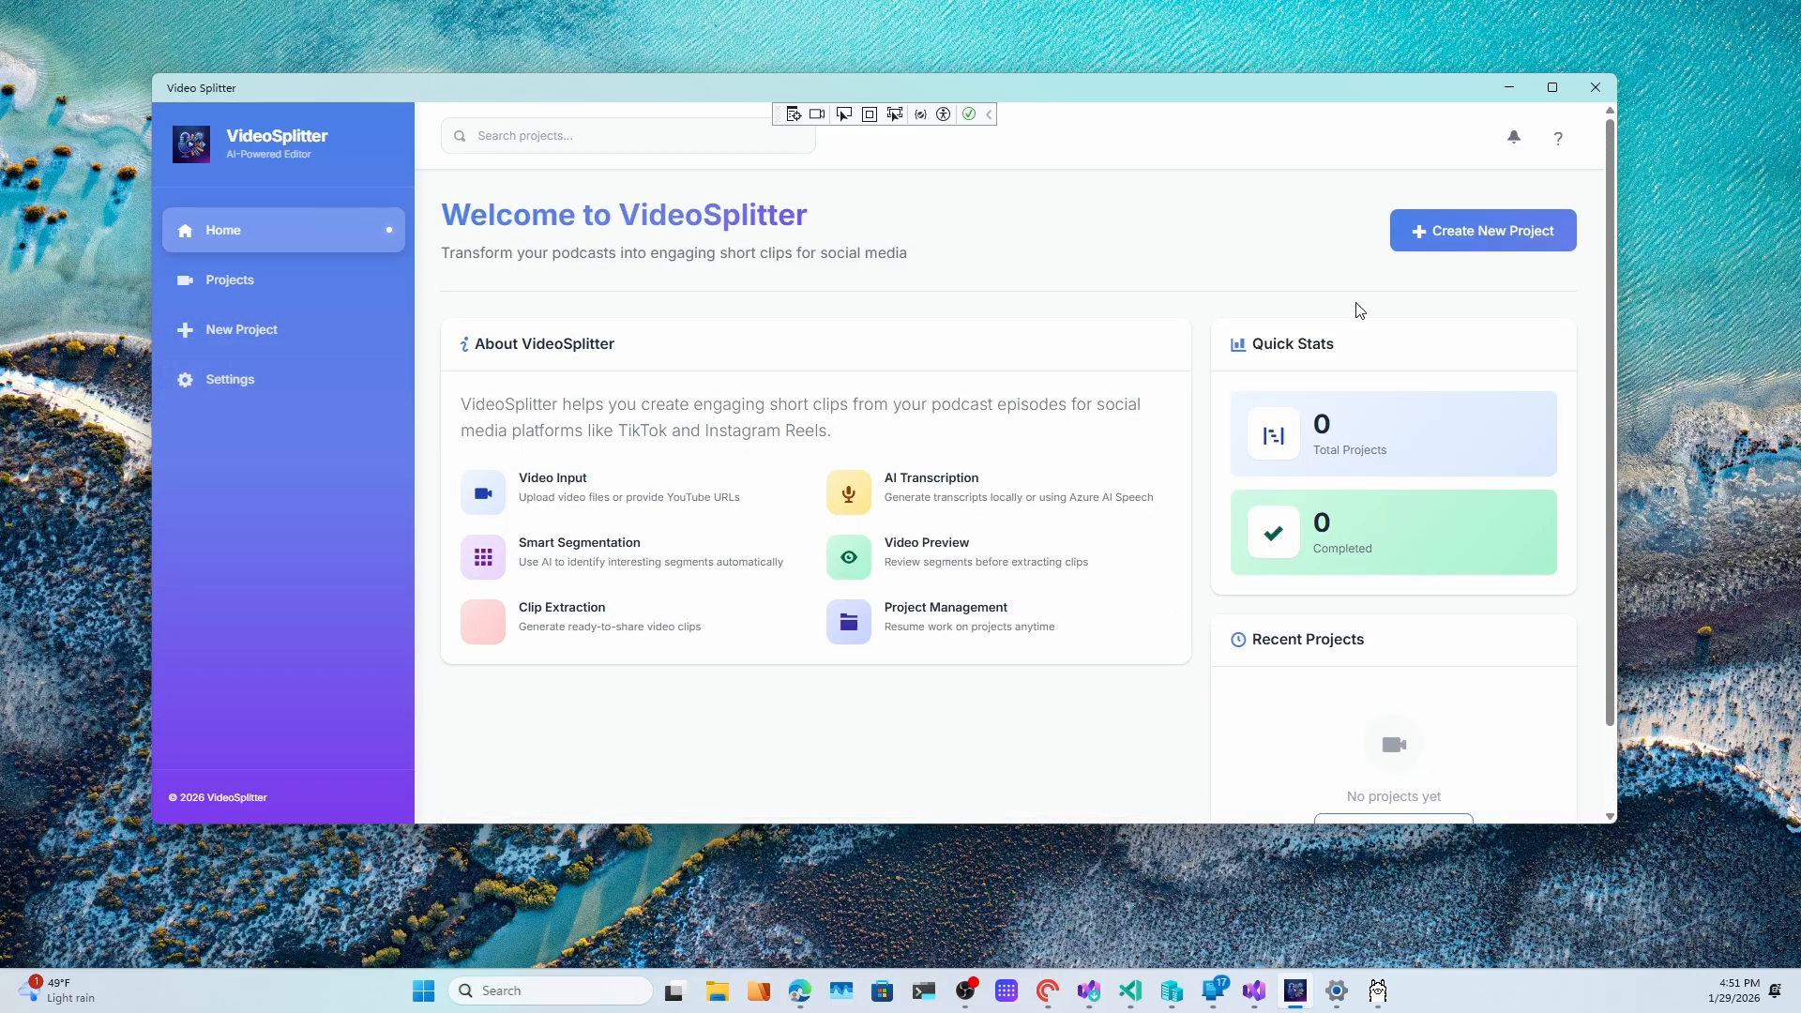
pyautogui.click(1463, 242)
pyautogui.click(822, 324)
pyautogui.write('D')
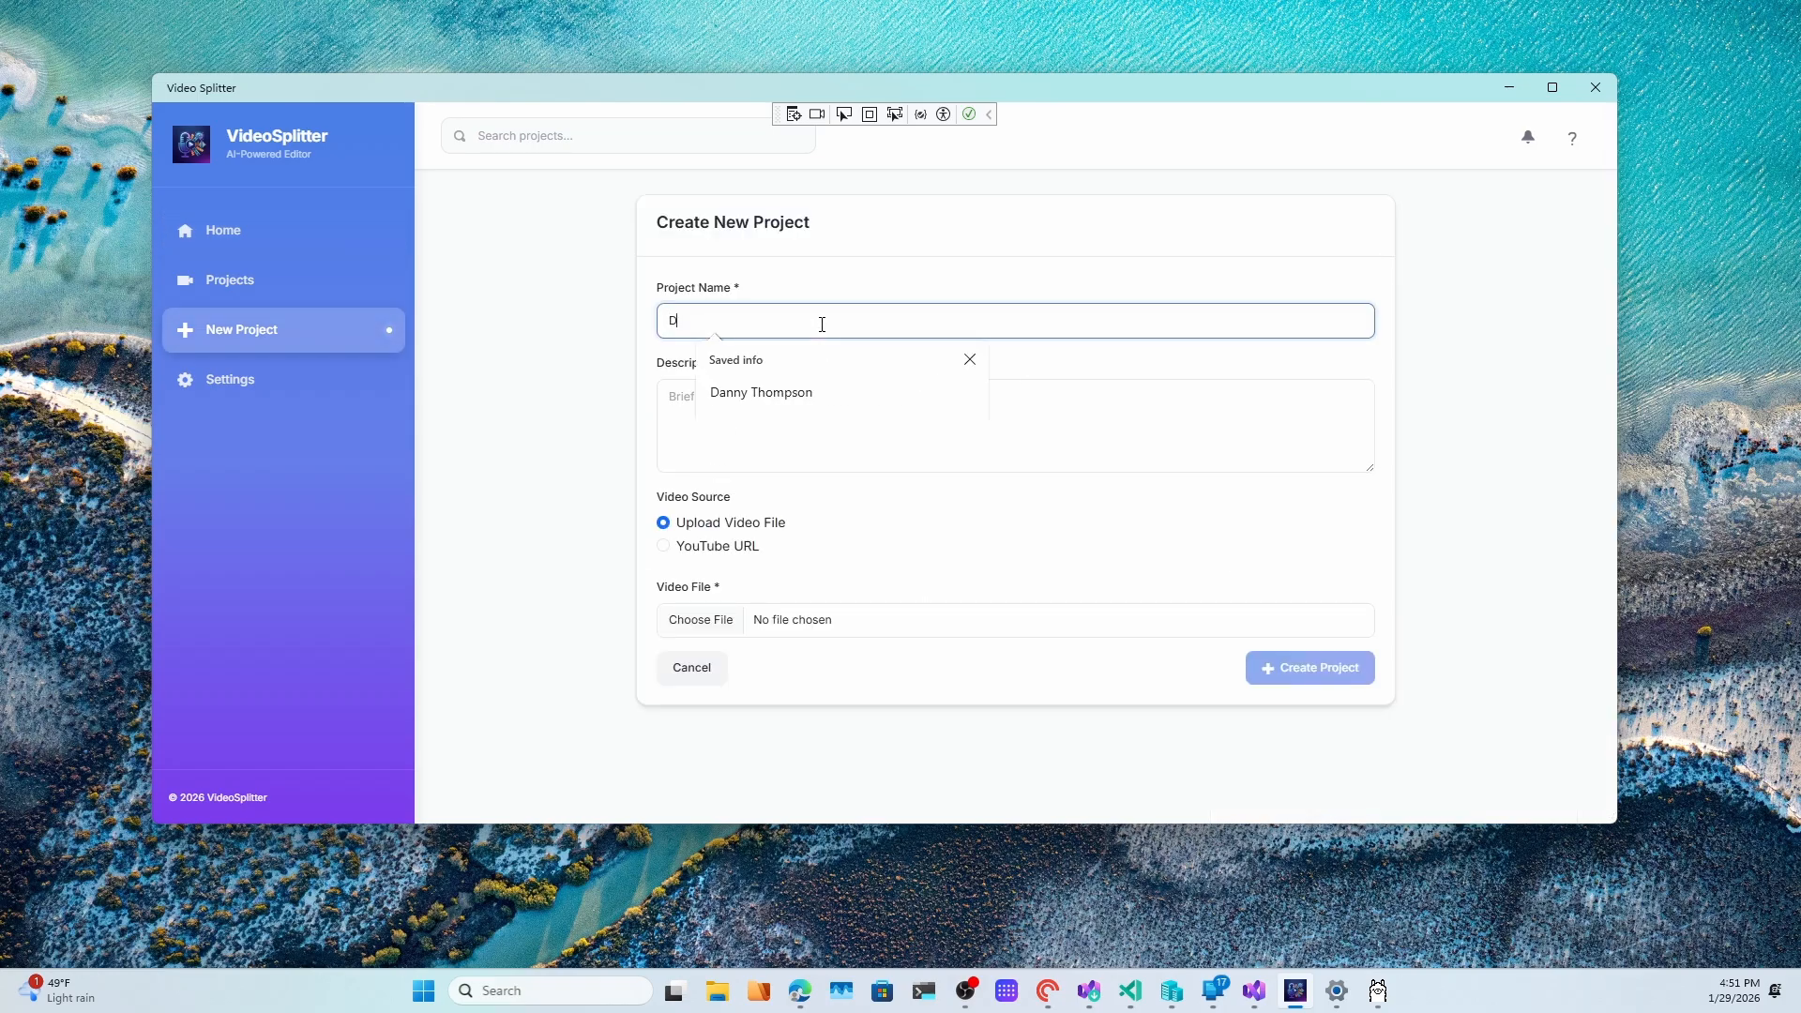
pyautogui.write('anny')
pyautogui.press('Down')
pyautogui.press('Return')
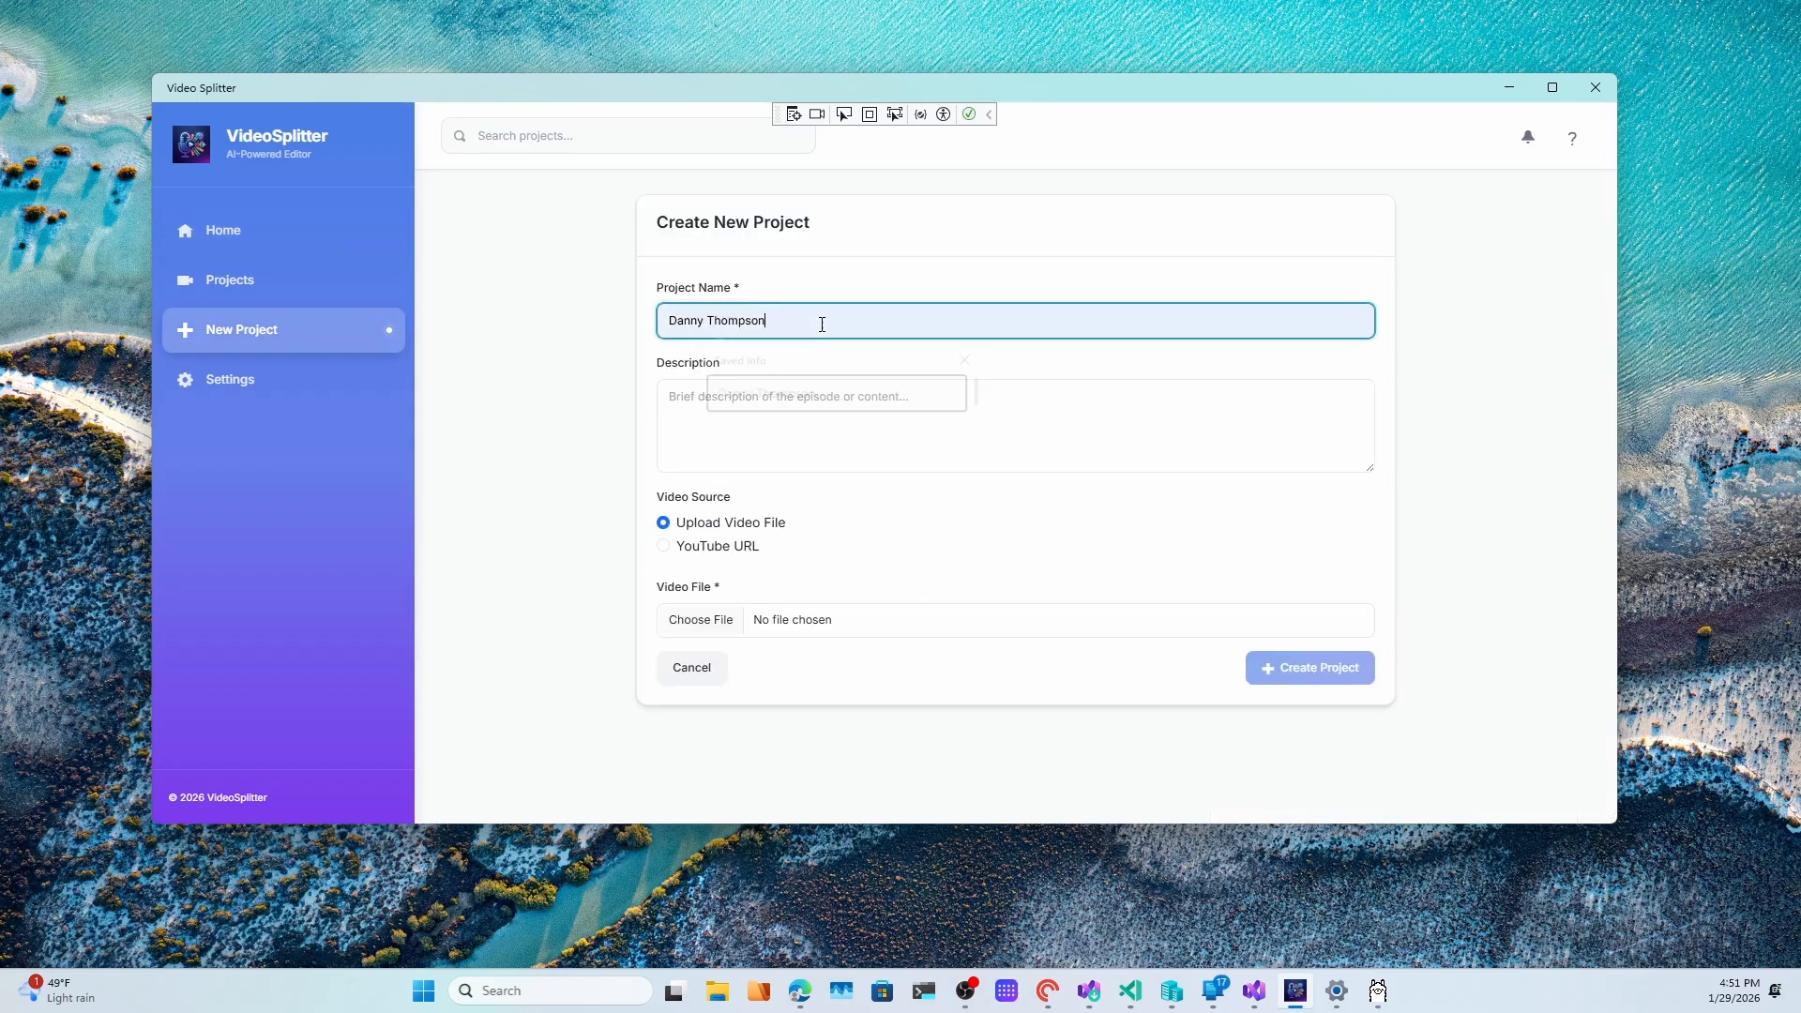
# Copy the project name into the project's description.
pyautogui.hotkey('ctrl', 'a')
pyautogui.hotkey('ctrl', 'c')
pyautogui.click(811, 419)
pyautogui.hotkey('ctrl', 'v')
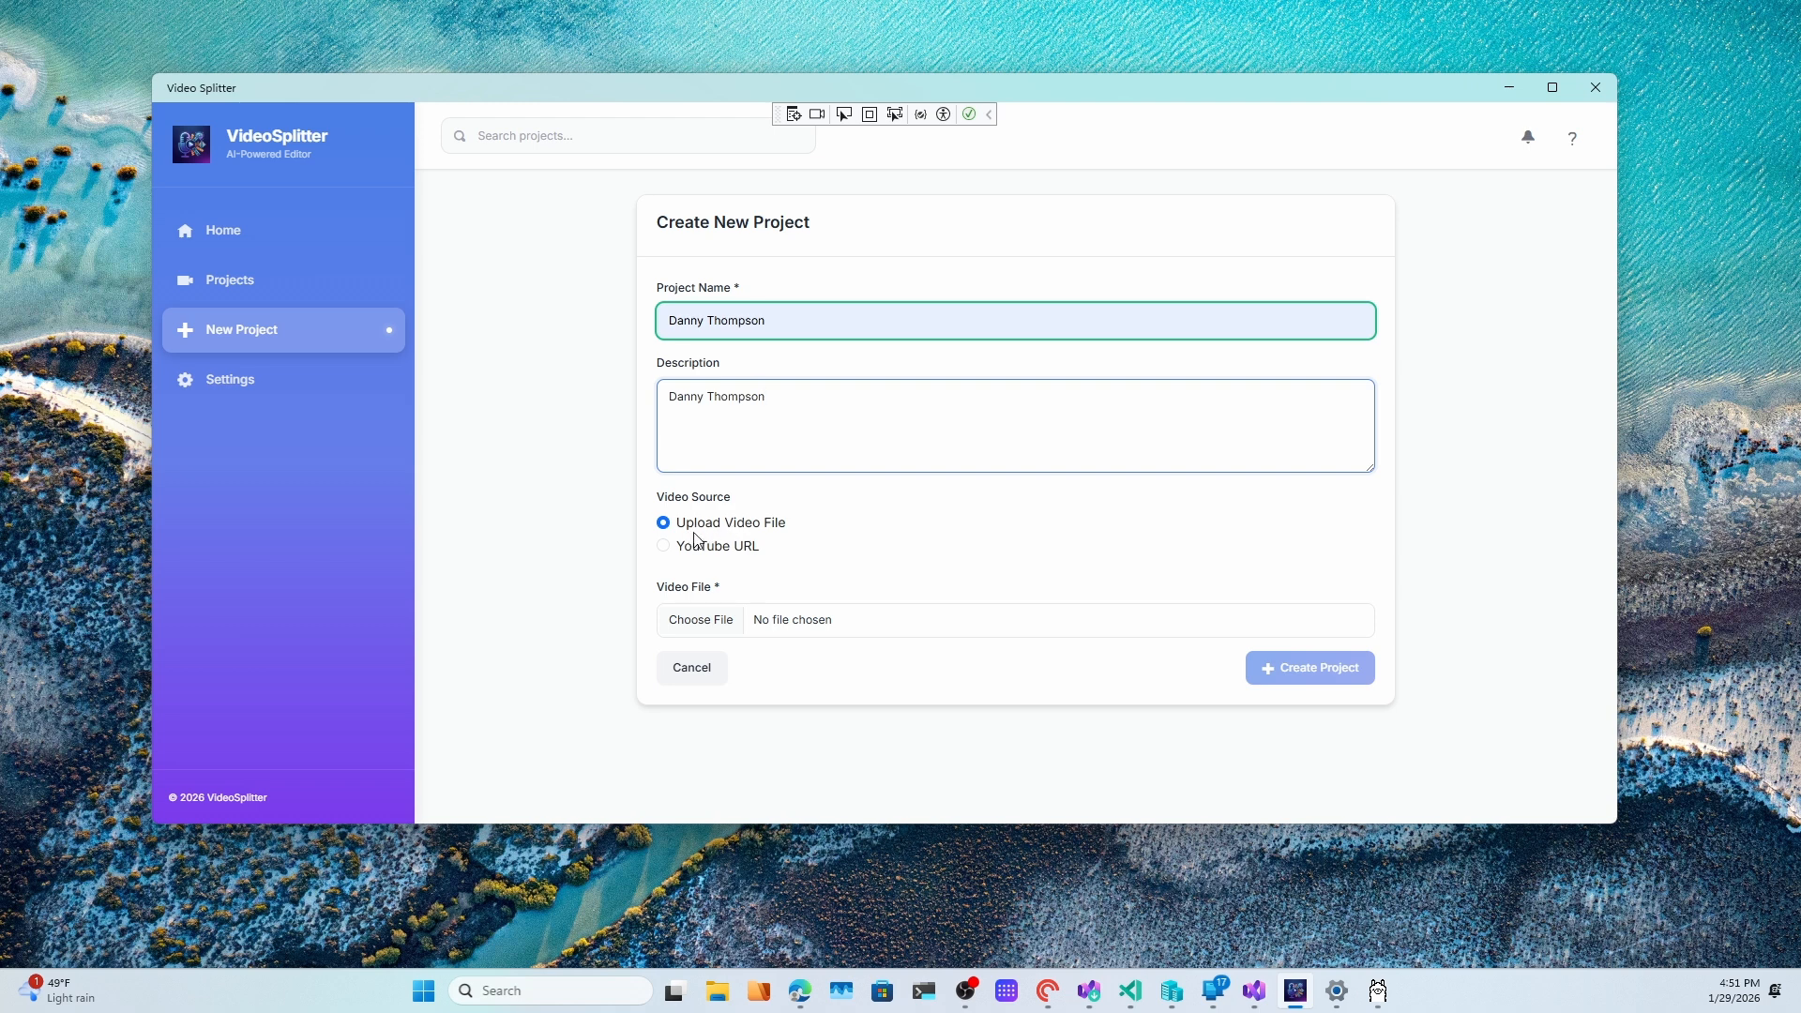
# Choose Test.mp4 from the Desktop as the uploaded video file and create the project.
pyautogui.moveTo(686, 554); pyautogui.dragTo(694, 526)
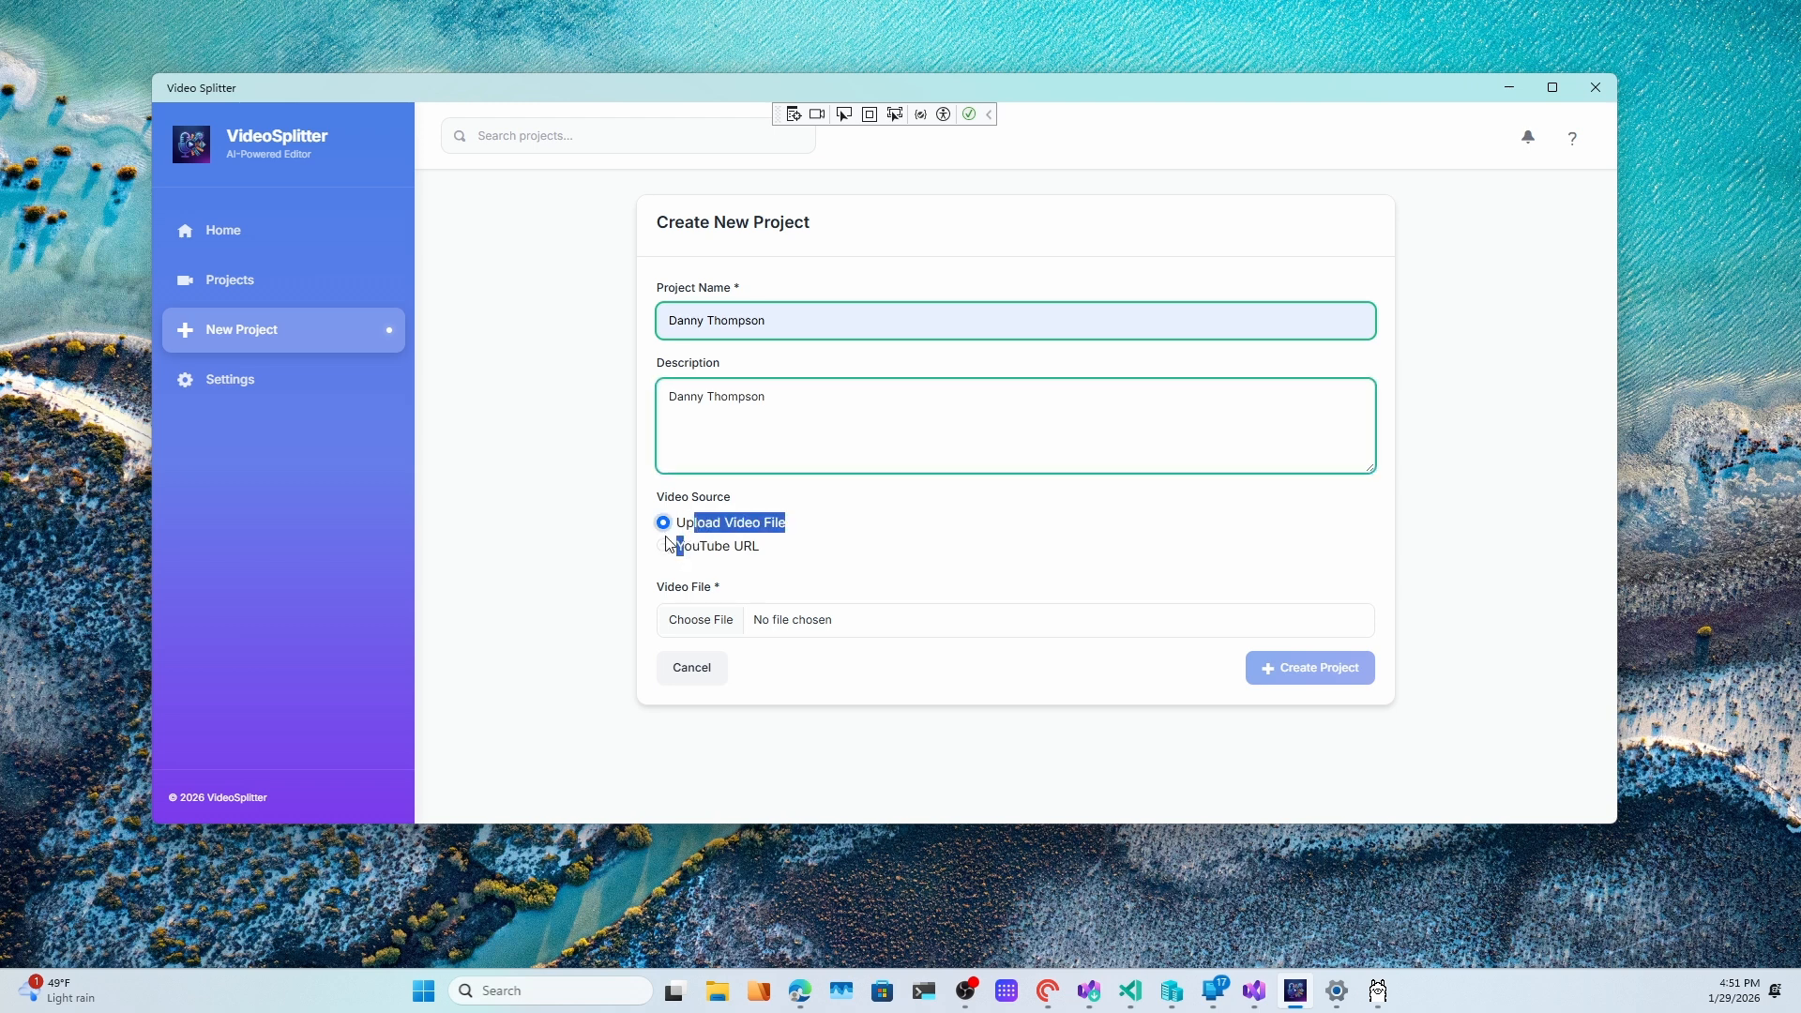
pyautogui.click(691, 624)
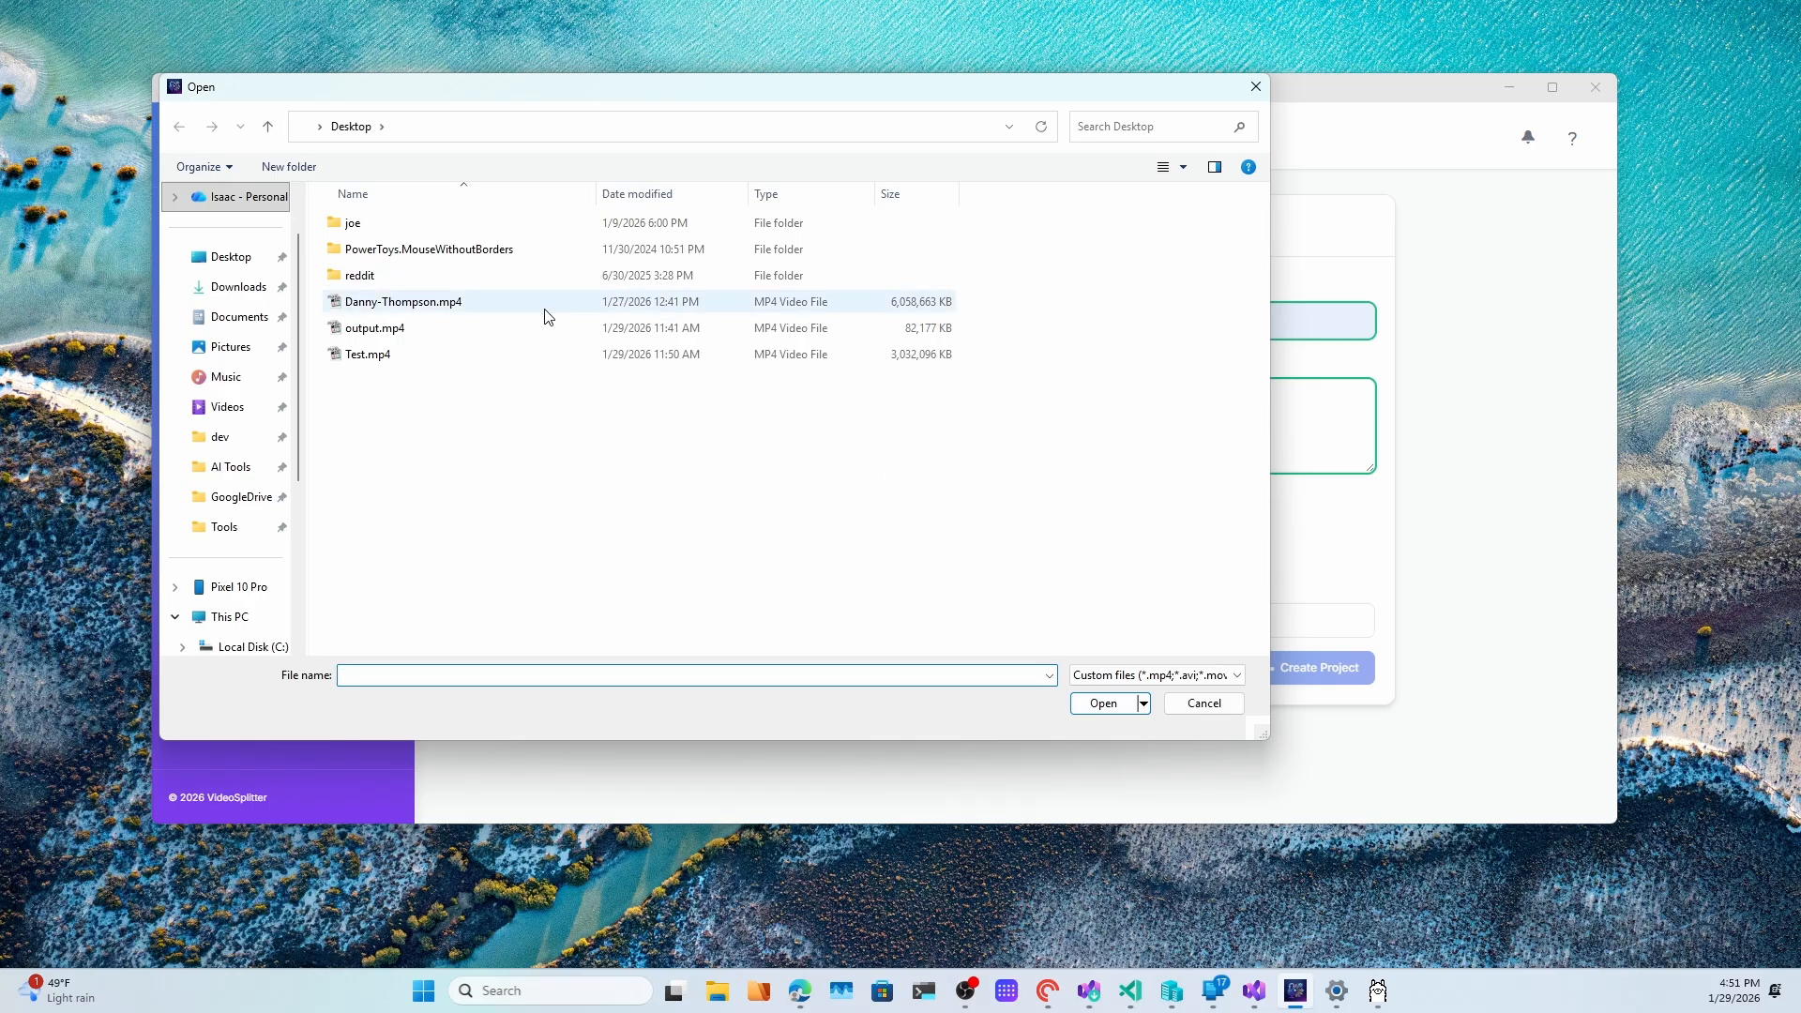
pyautogui.doubleClick(406, 359)
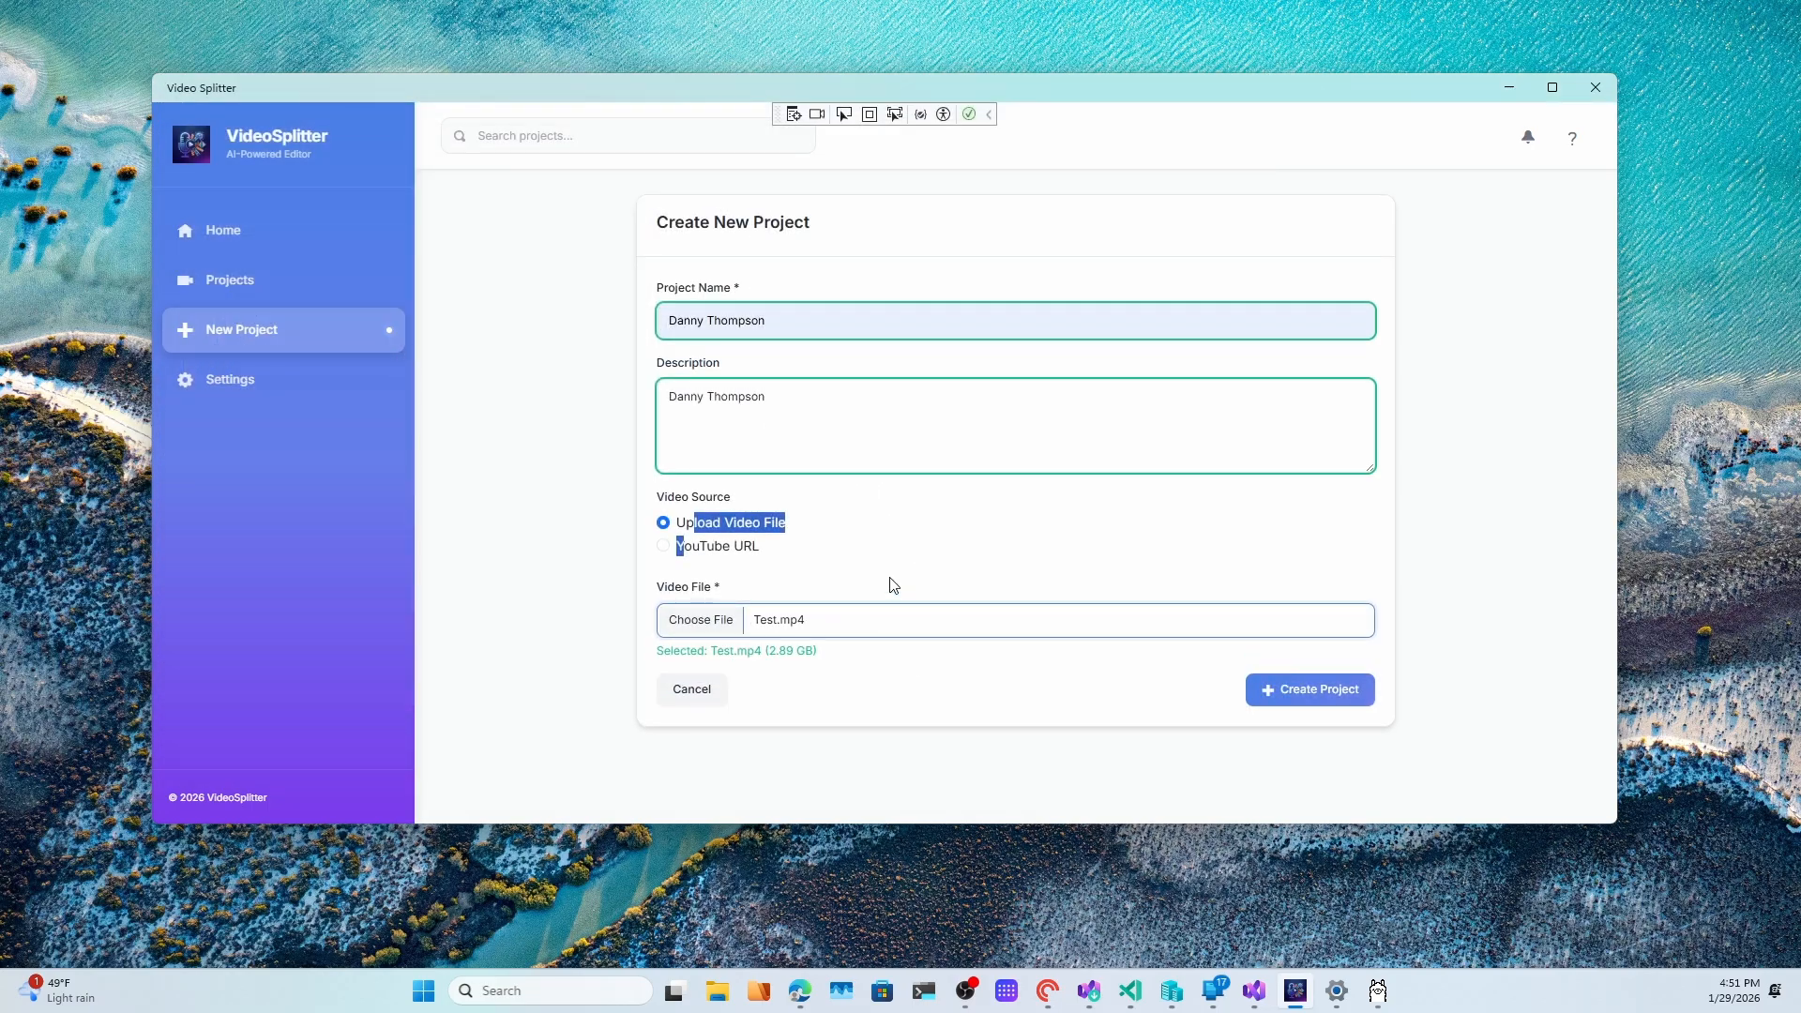
pyautogui.click(884, 702)
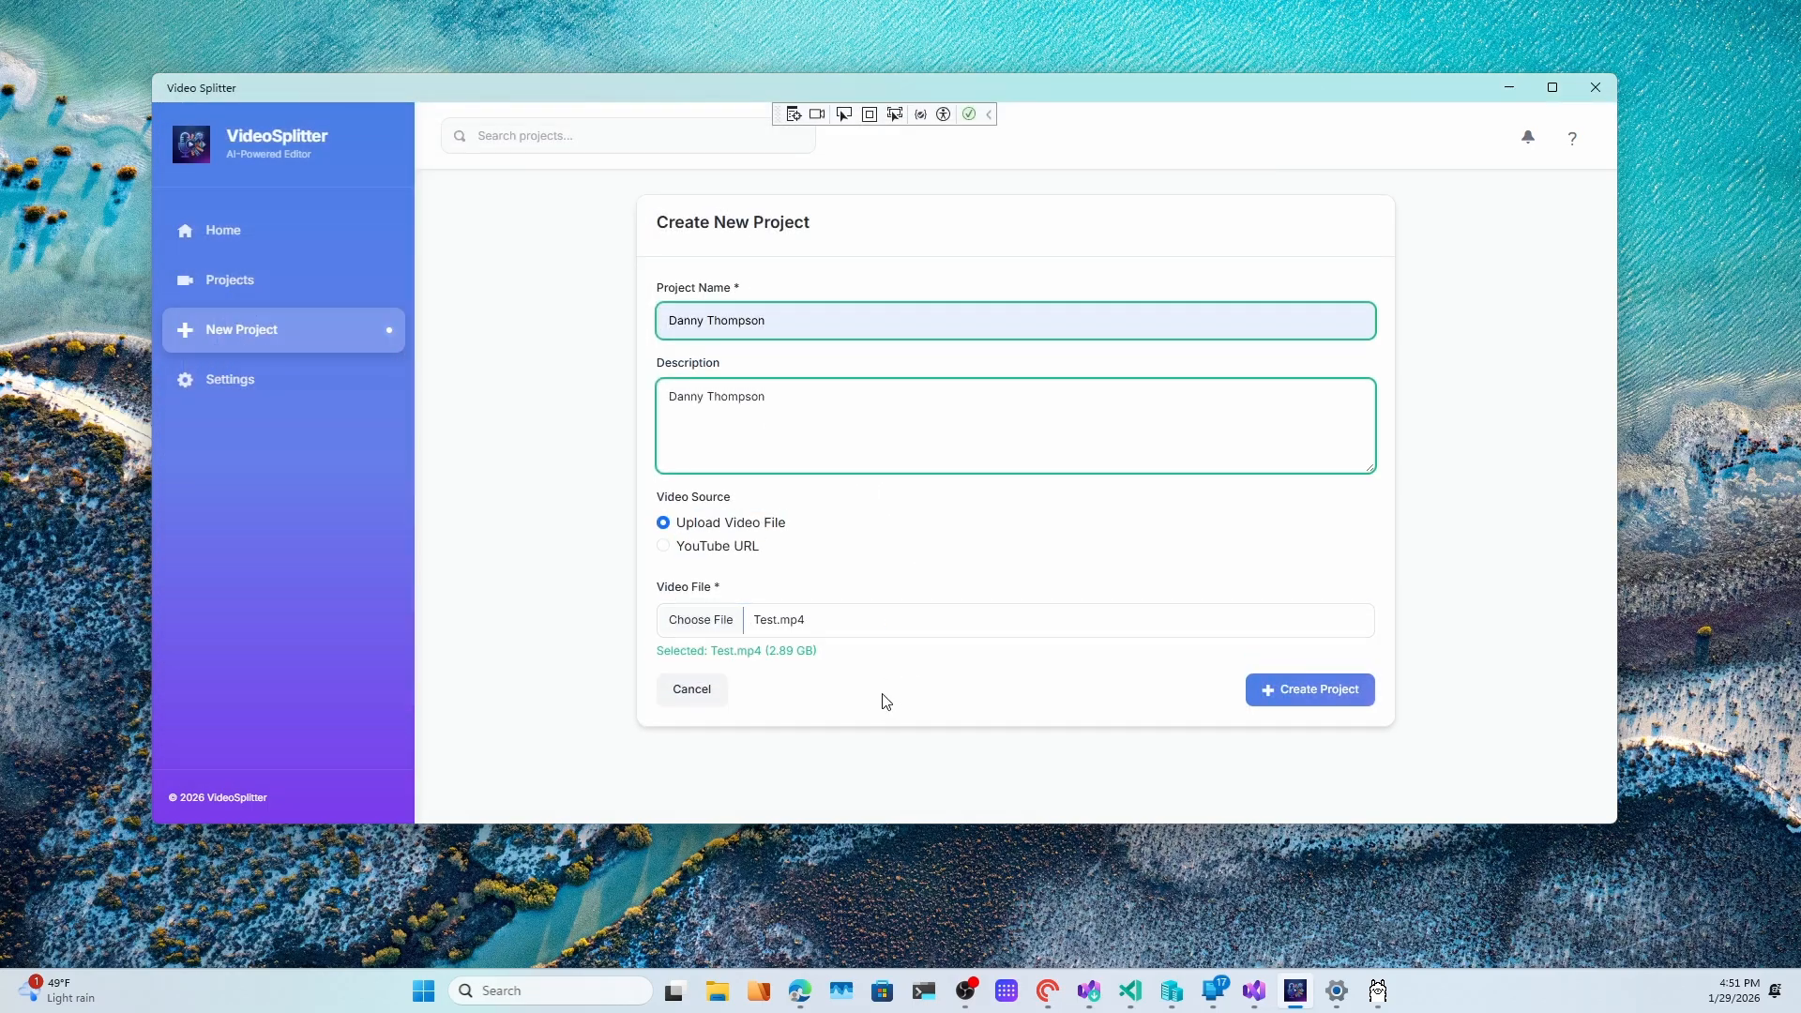
pyautogui.click(1354, 694)
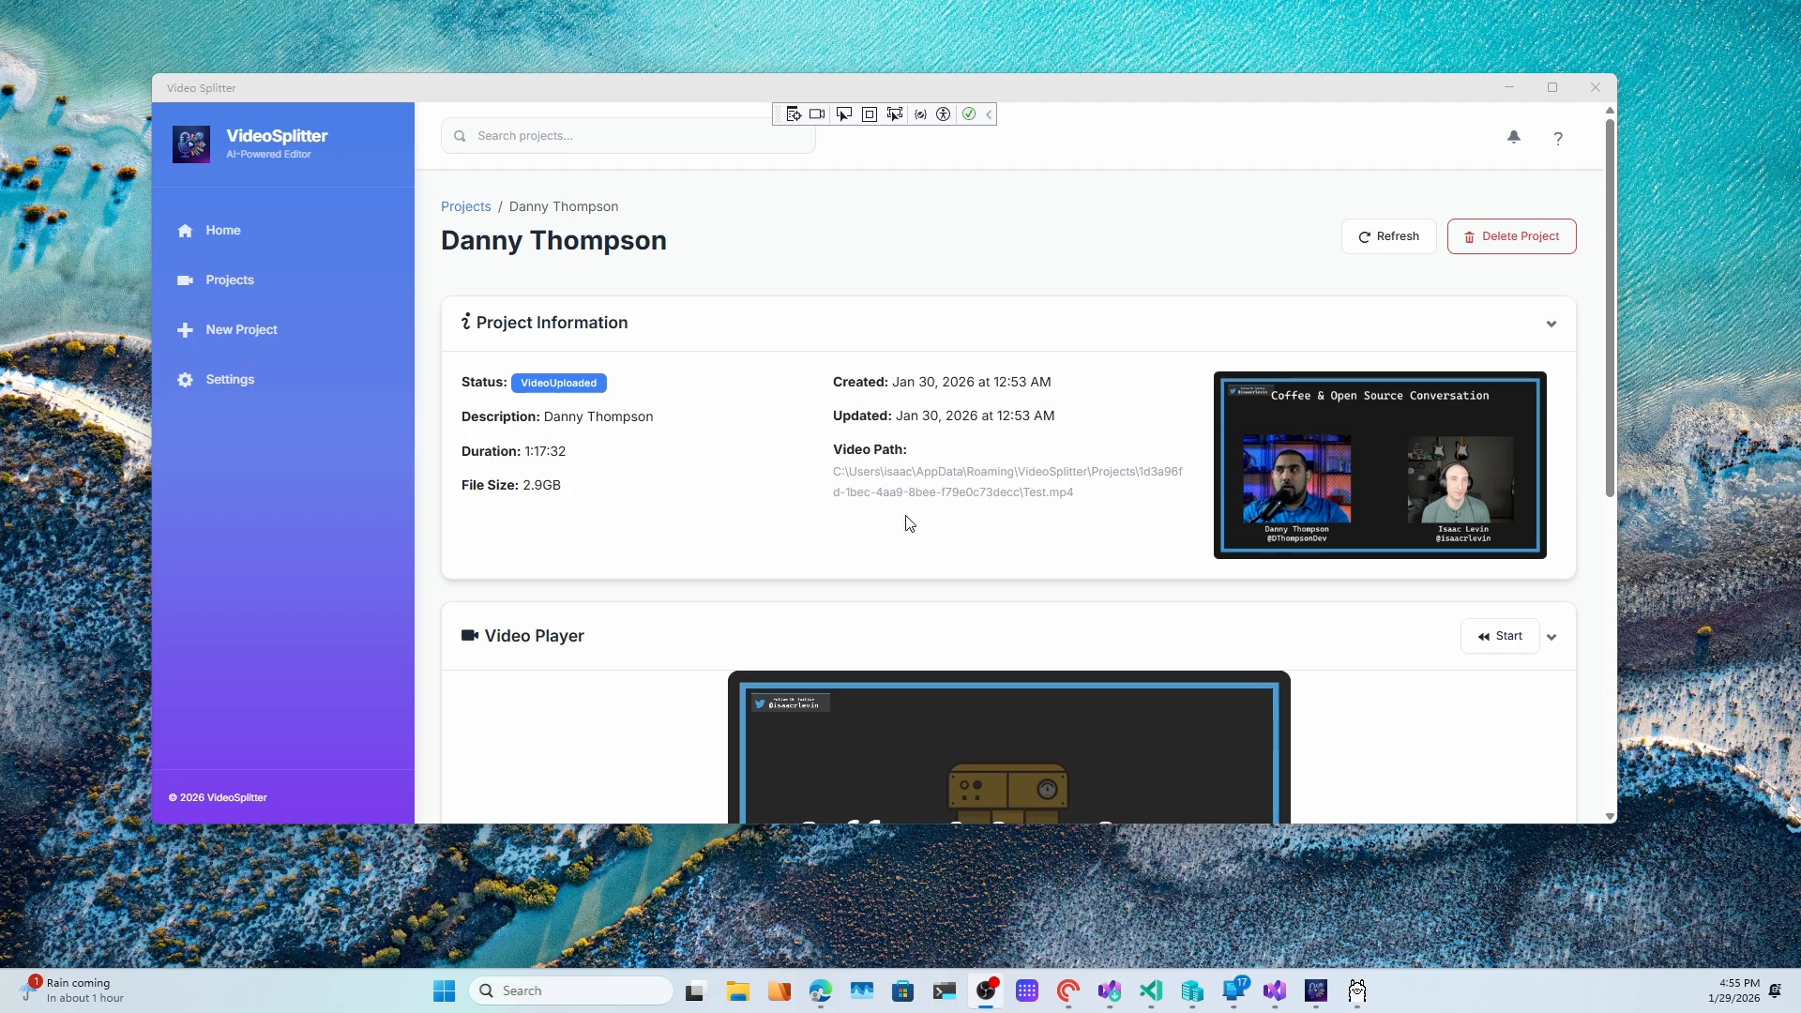
# Start playback of the project's uploaded video and seek to about 19:36.
pyautogui.scroll(-4, 909, 522)
pyautogui.click(749, 567)
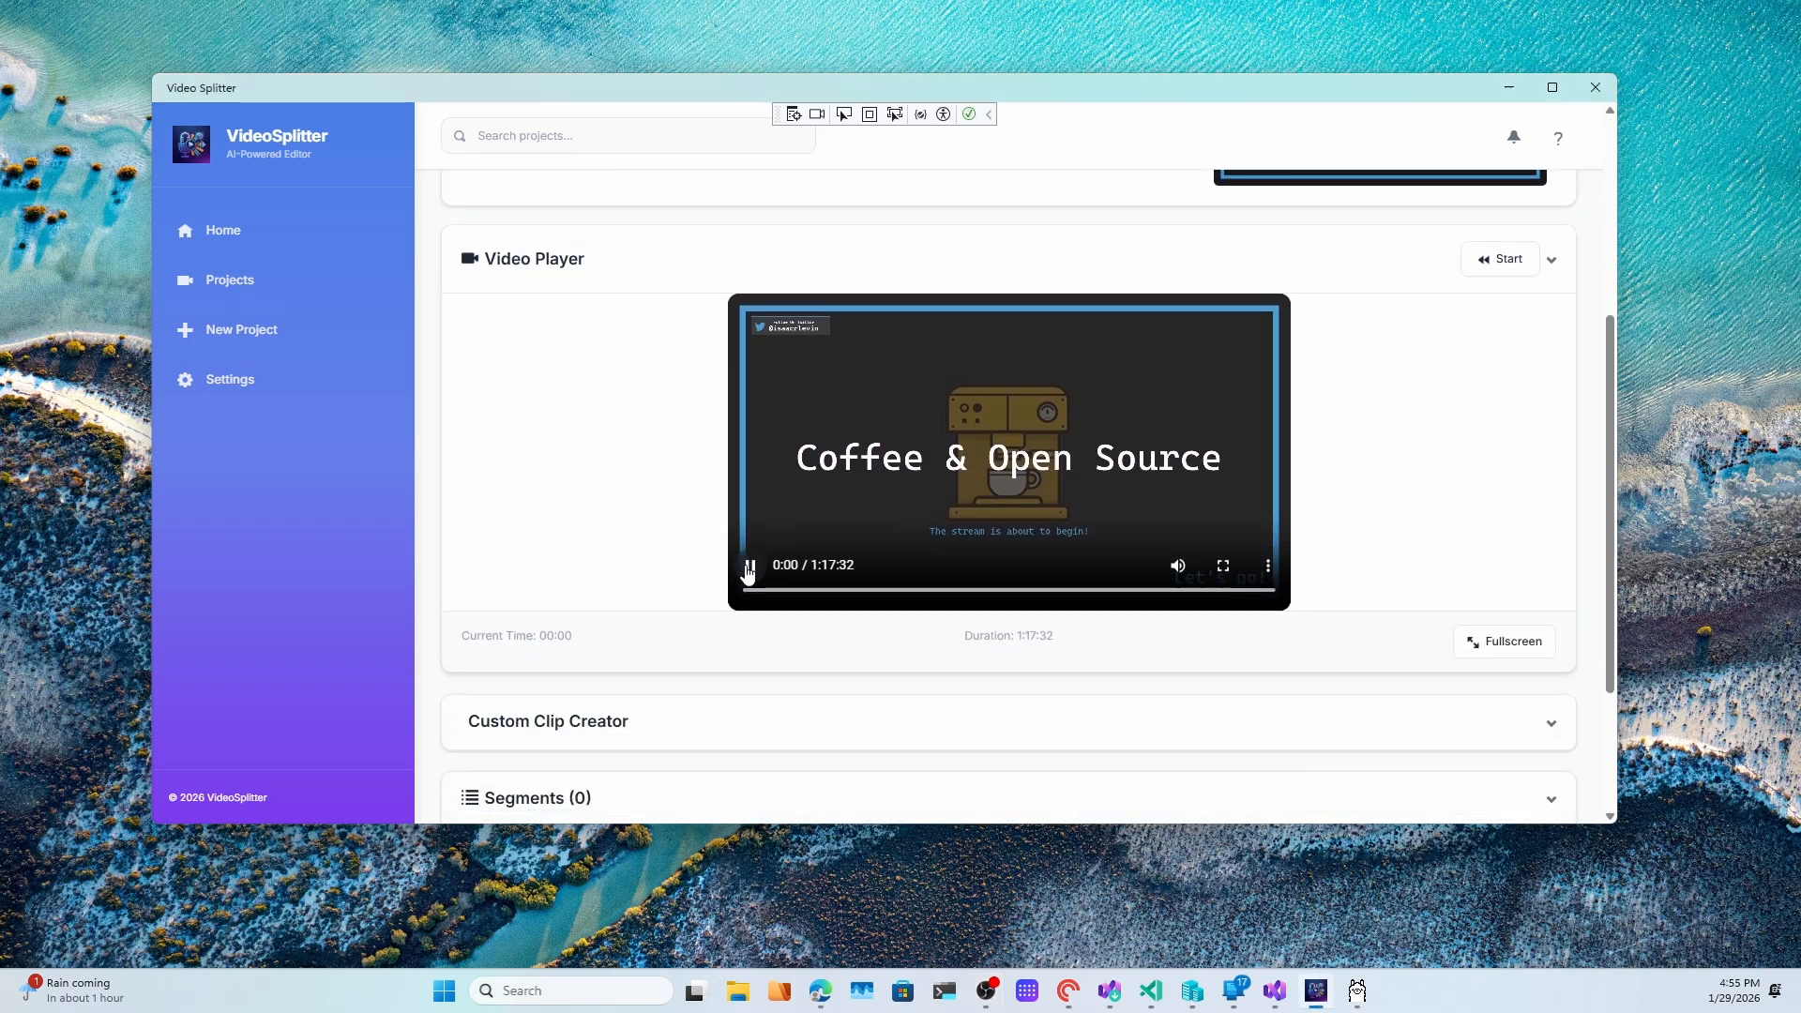
pyautogui.click(878, 589)
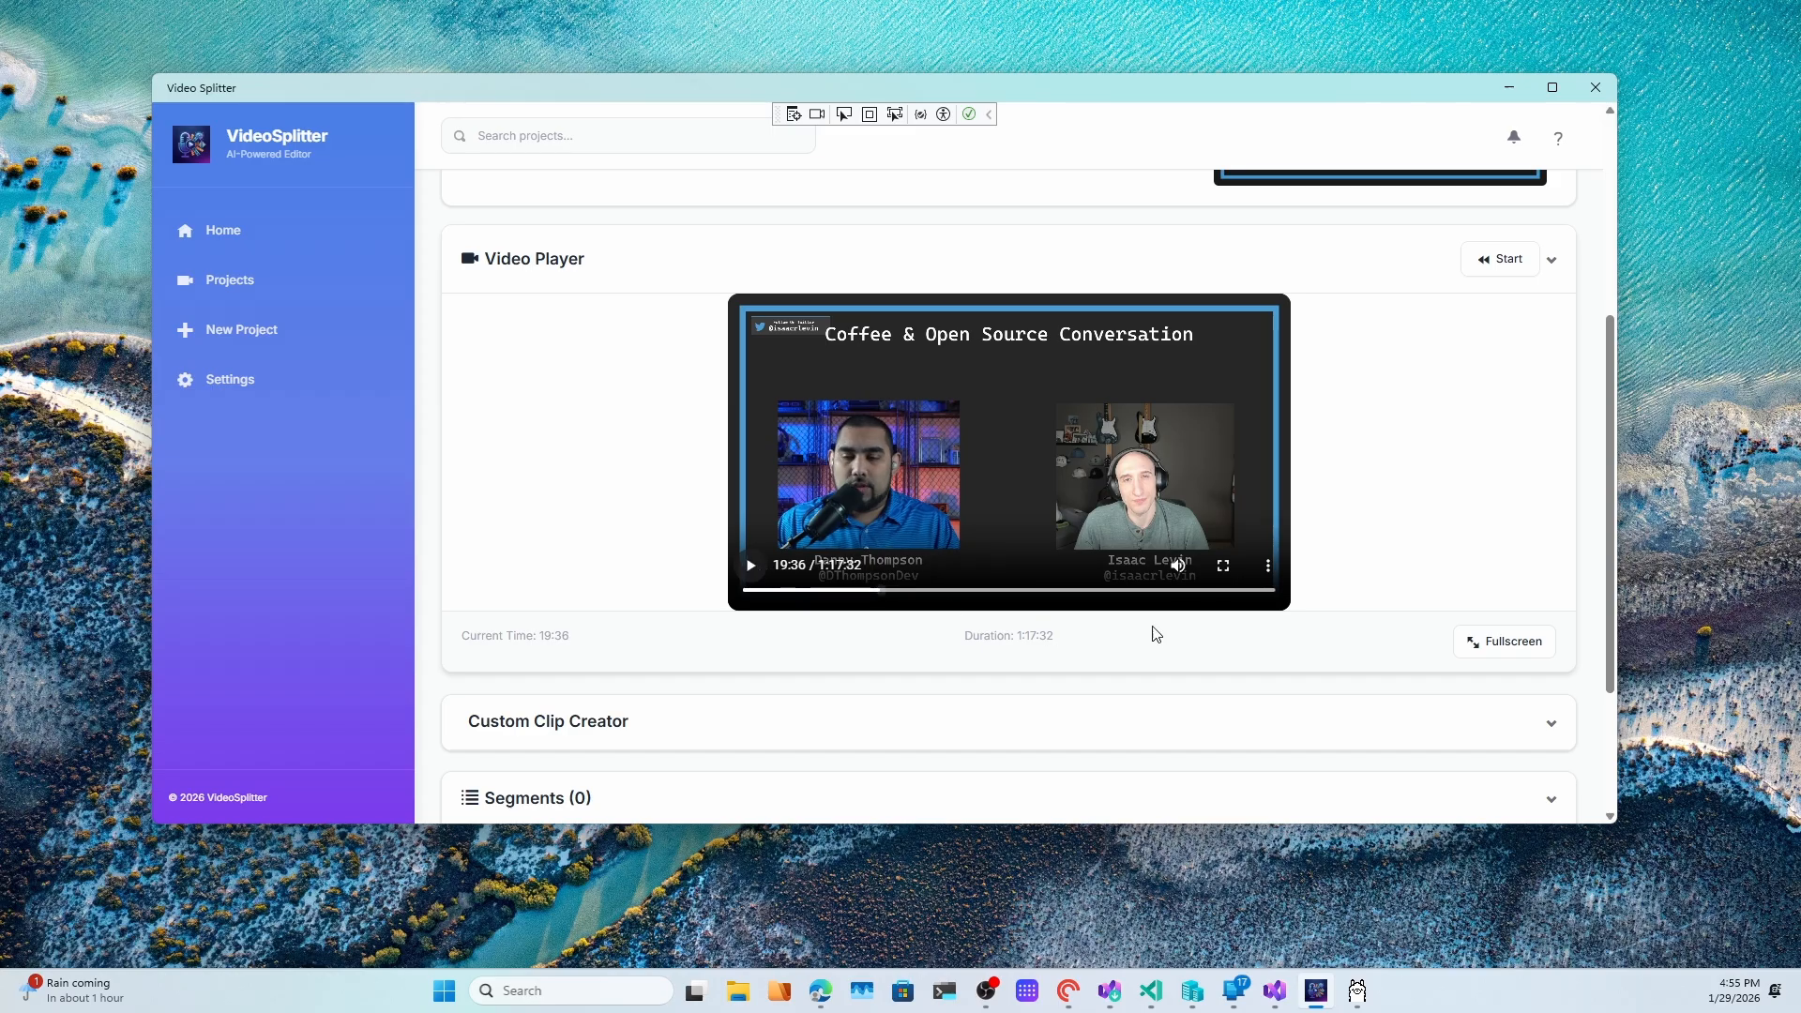
# Expand the Custom Clip Creator and capture 19:36 as the clip's start time and 23:13 as its end time.
pyautogui.scroll(-2, 1135, 541)
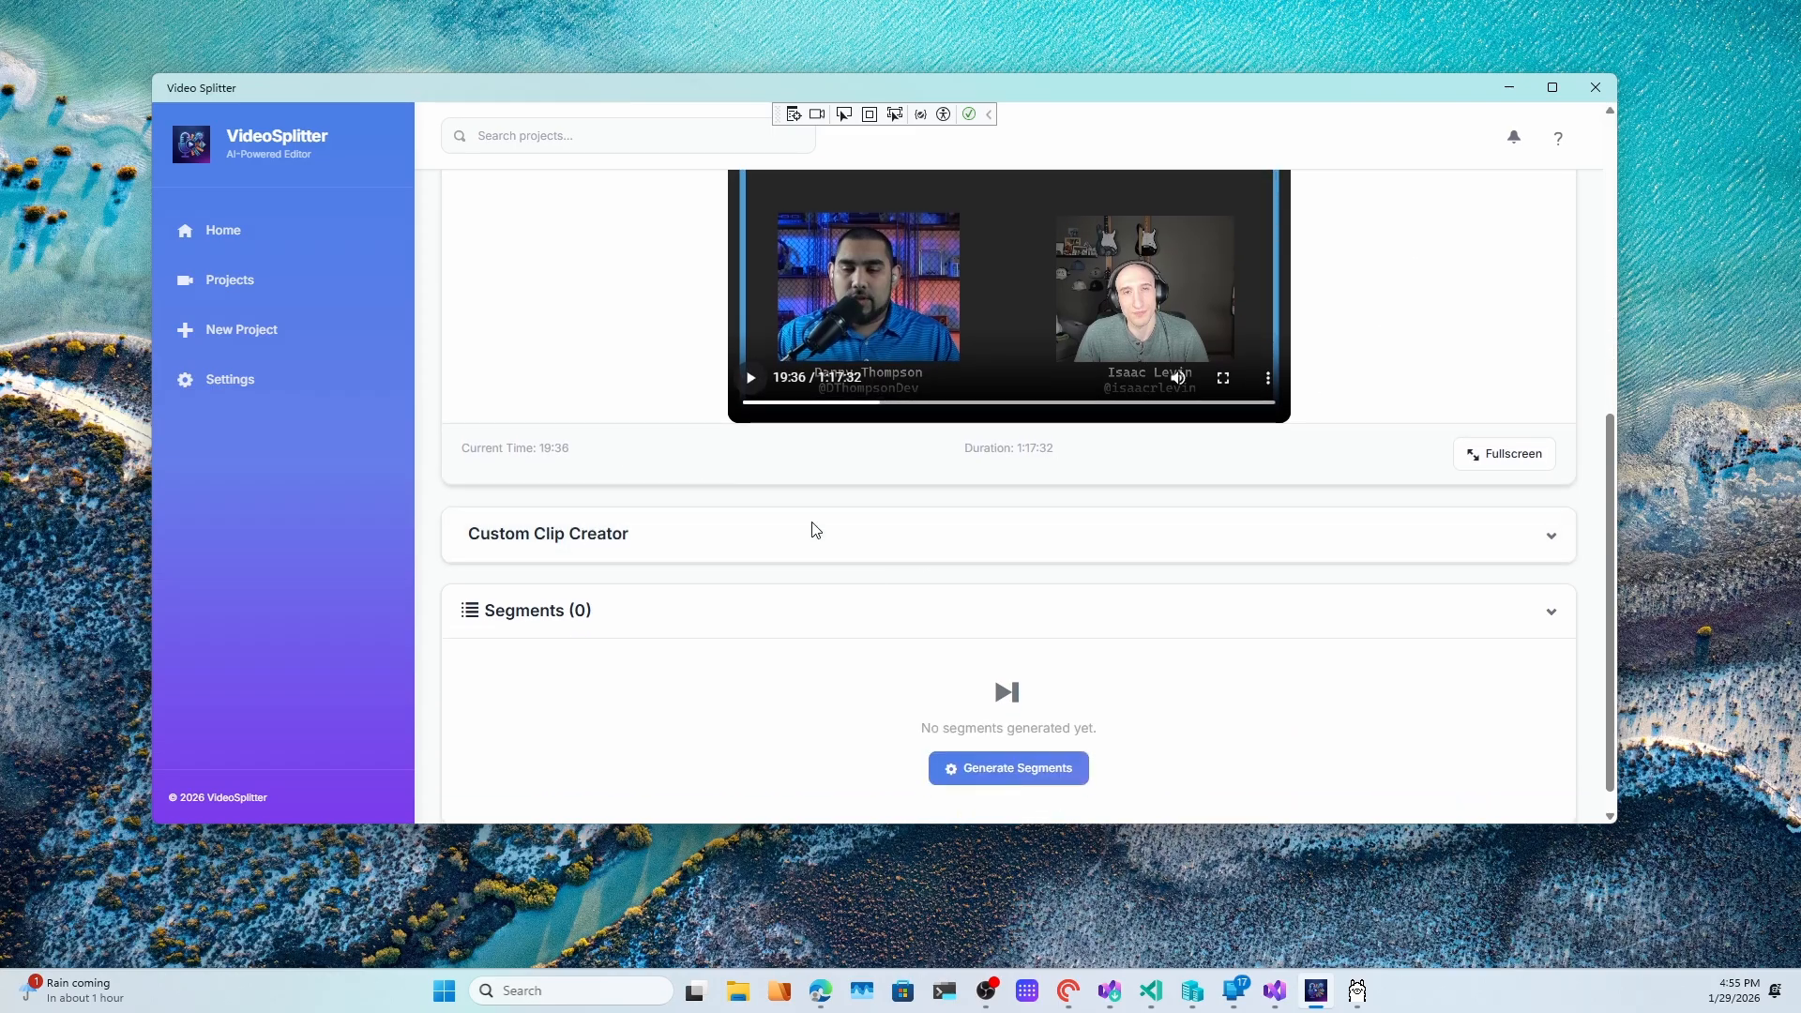
pyautogui.click(1267, 534)
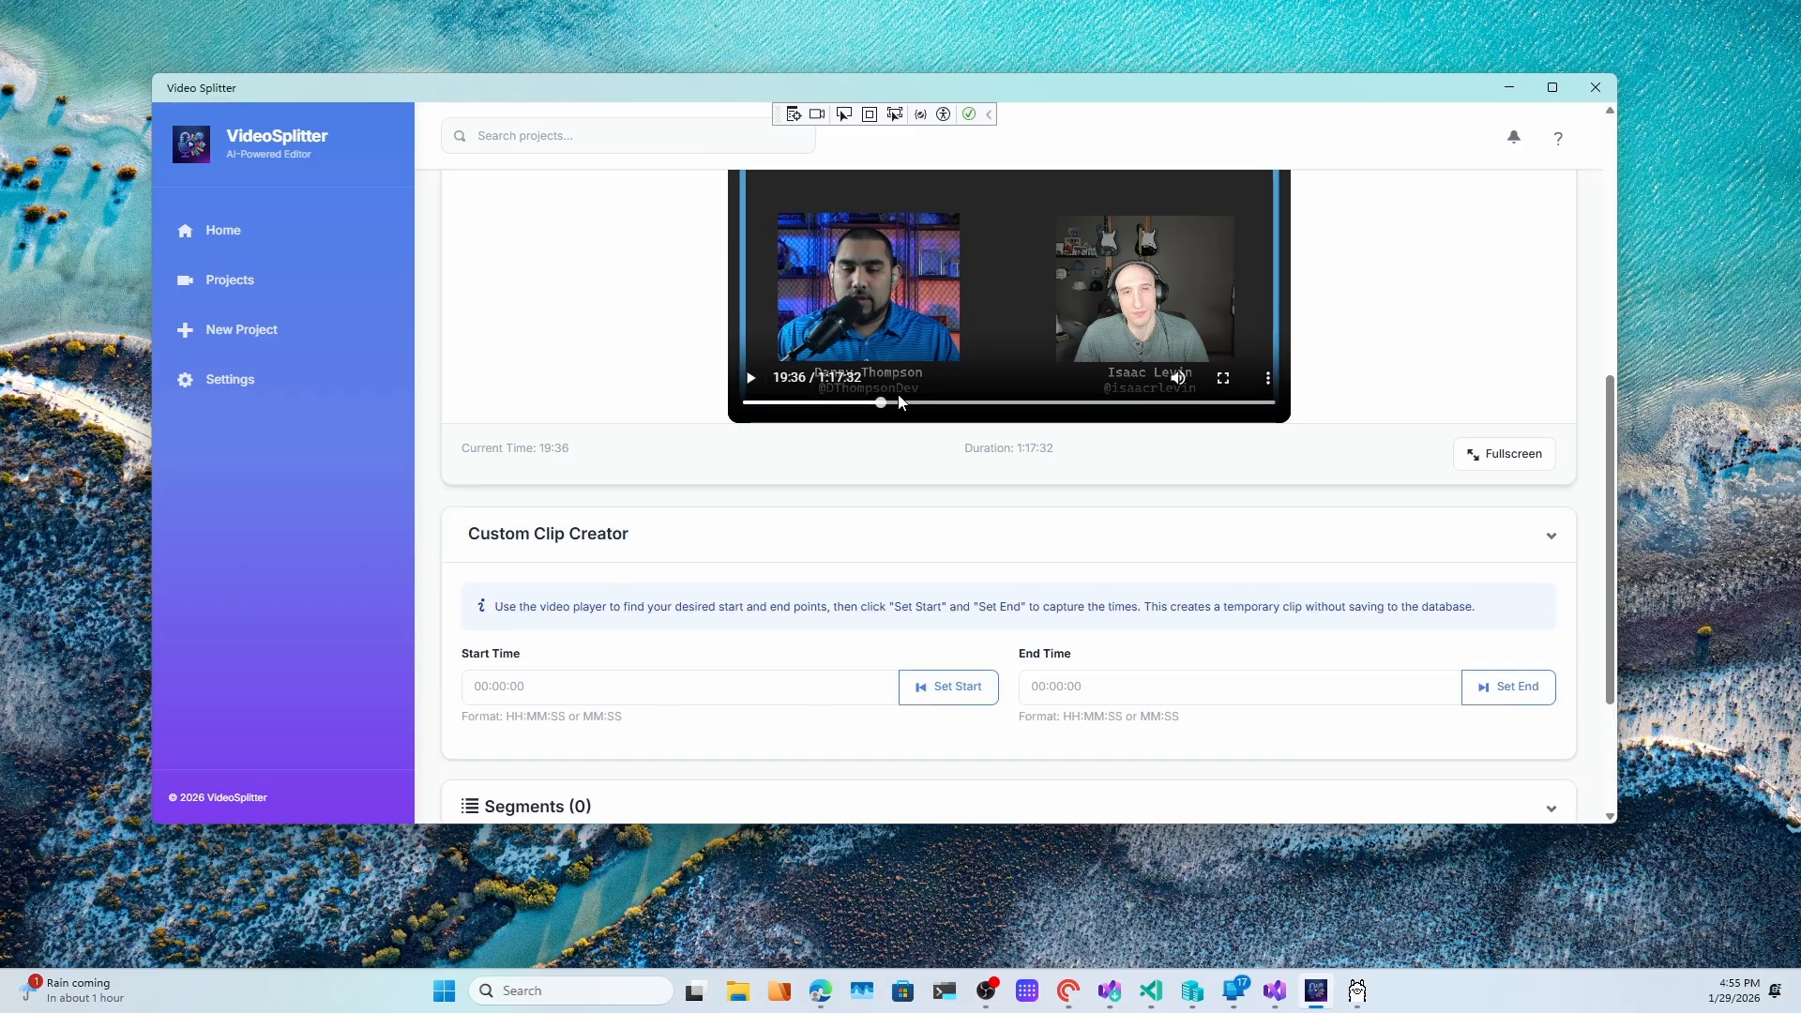
pyautogui.click(929, 689)
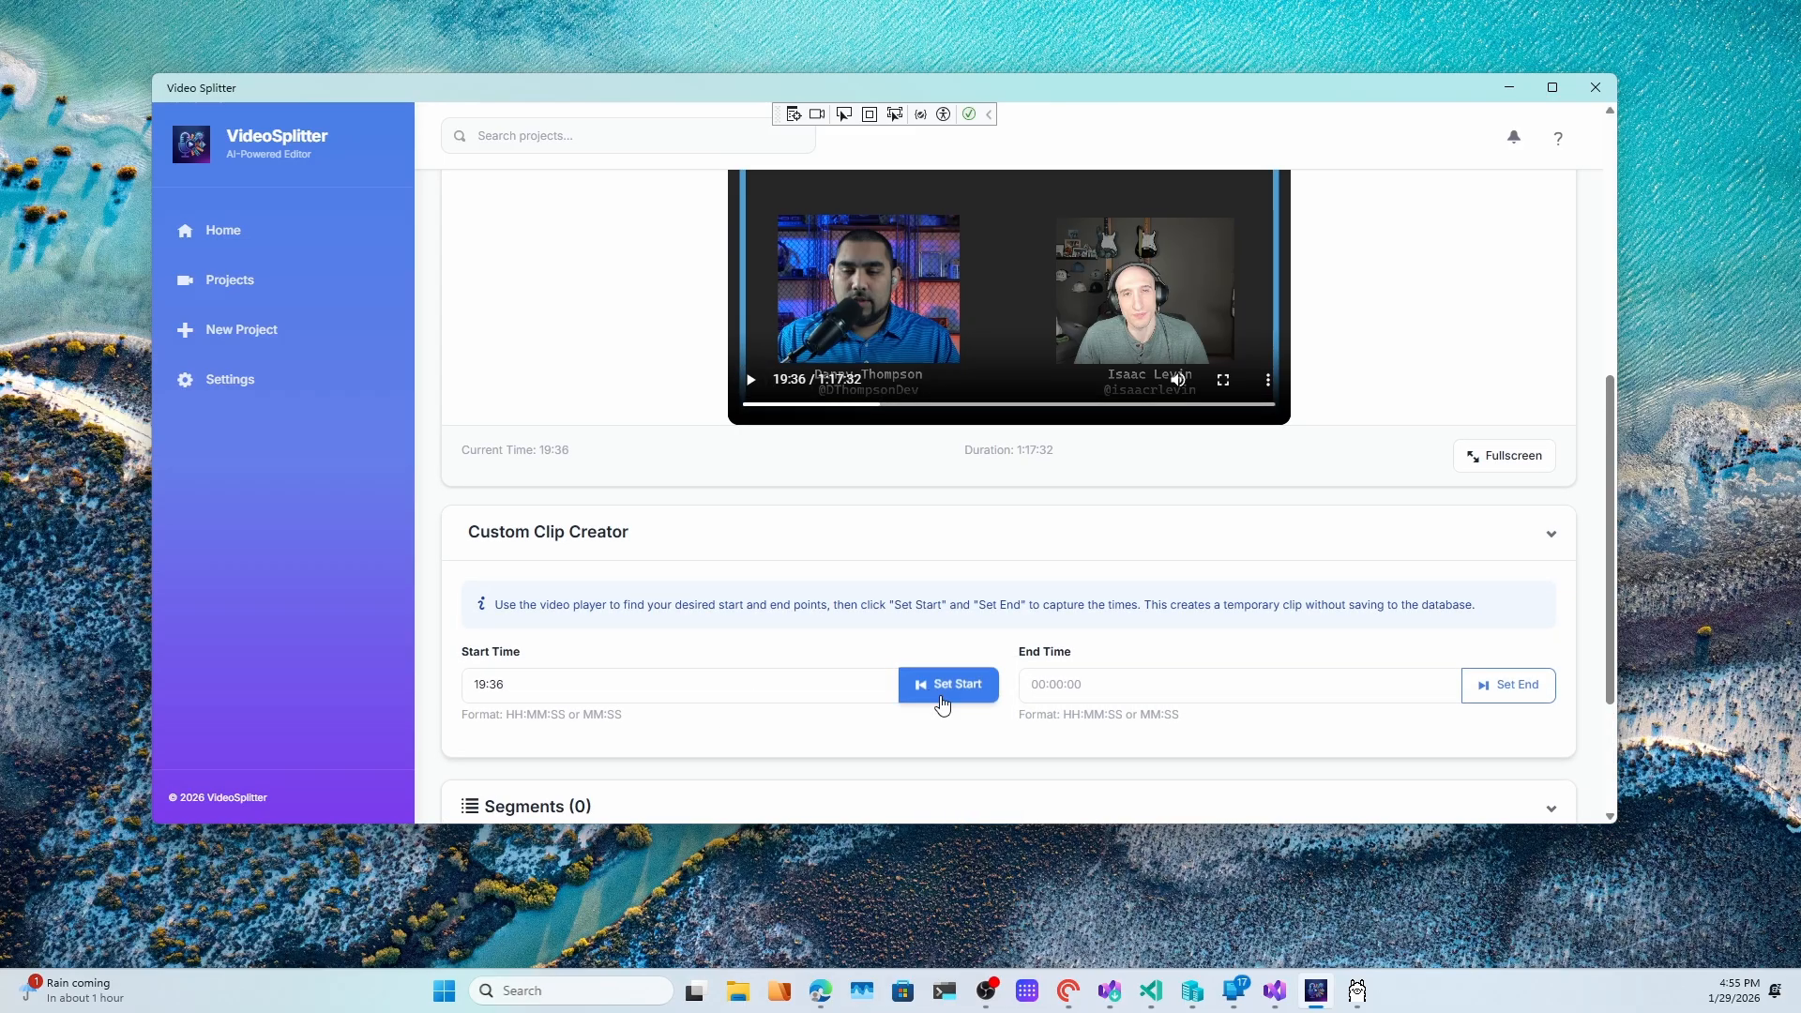
pyautogui.click(907, 403)
pyautogui.click(1508, 685)
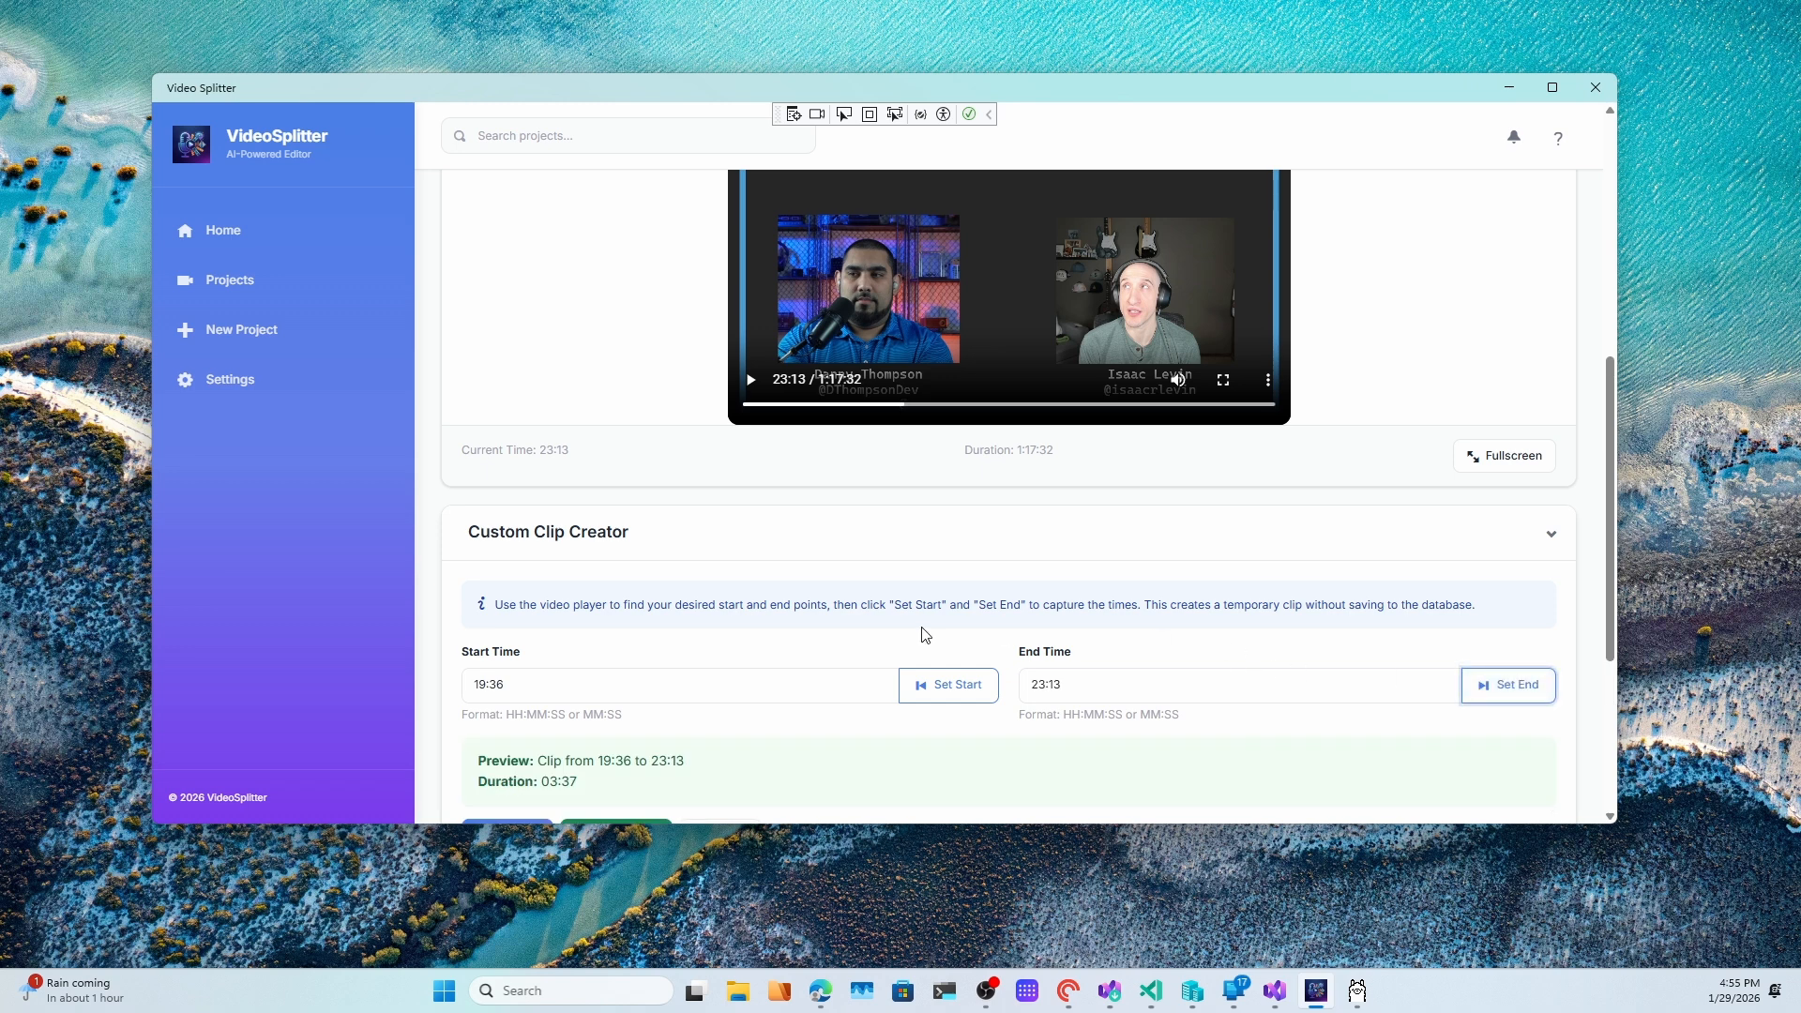
# Collapse the Custom Clip Creator after checking the clip preview details, and generate segments for the whole video.
pyautogui.scroll(-2, 926, 635)
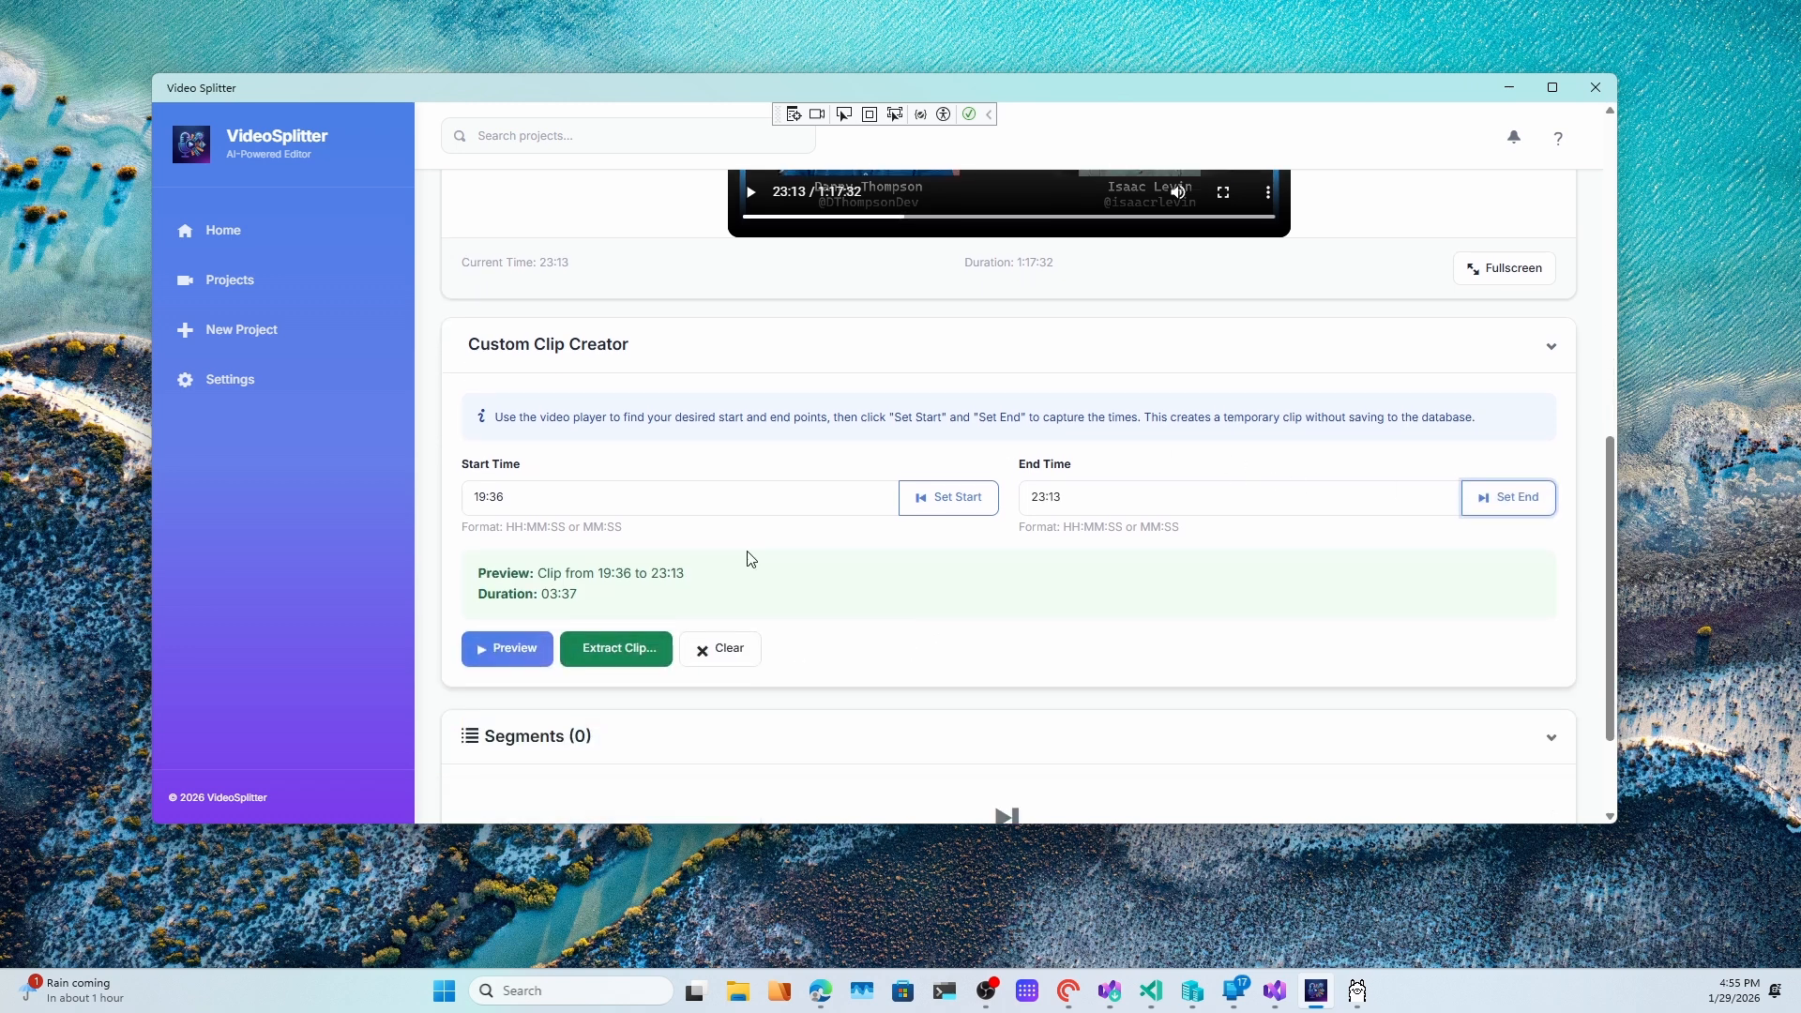
pyautogui.scroll(1, 978, 482)
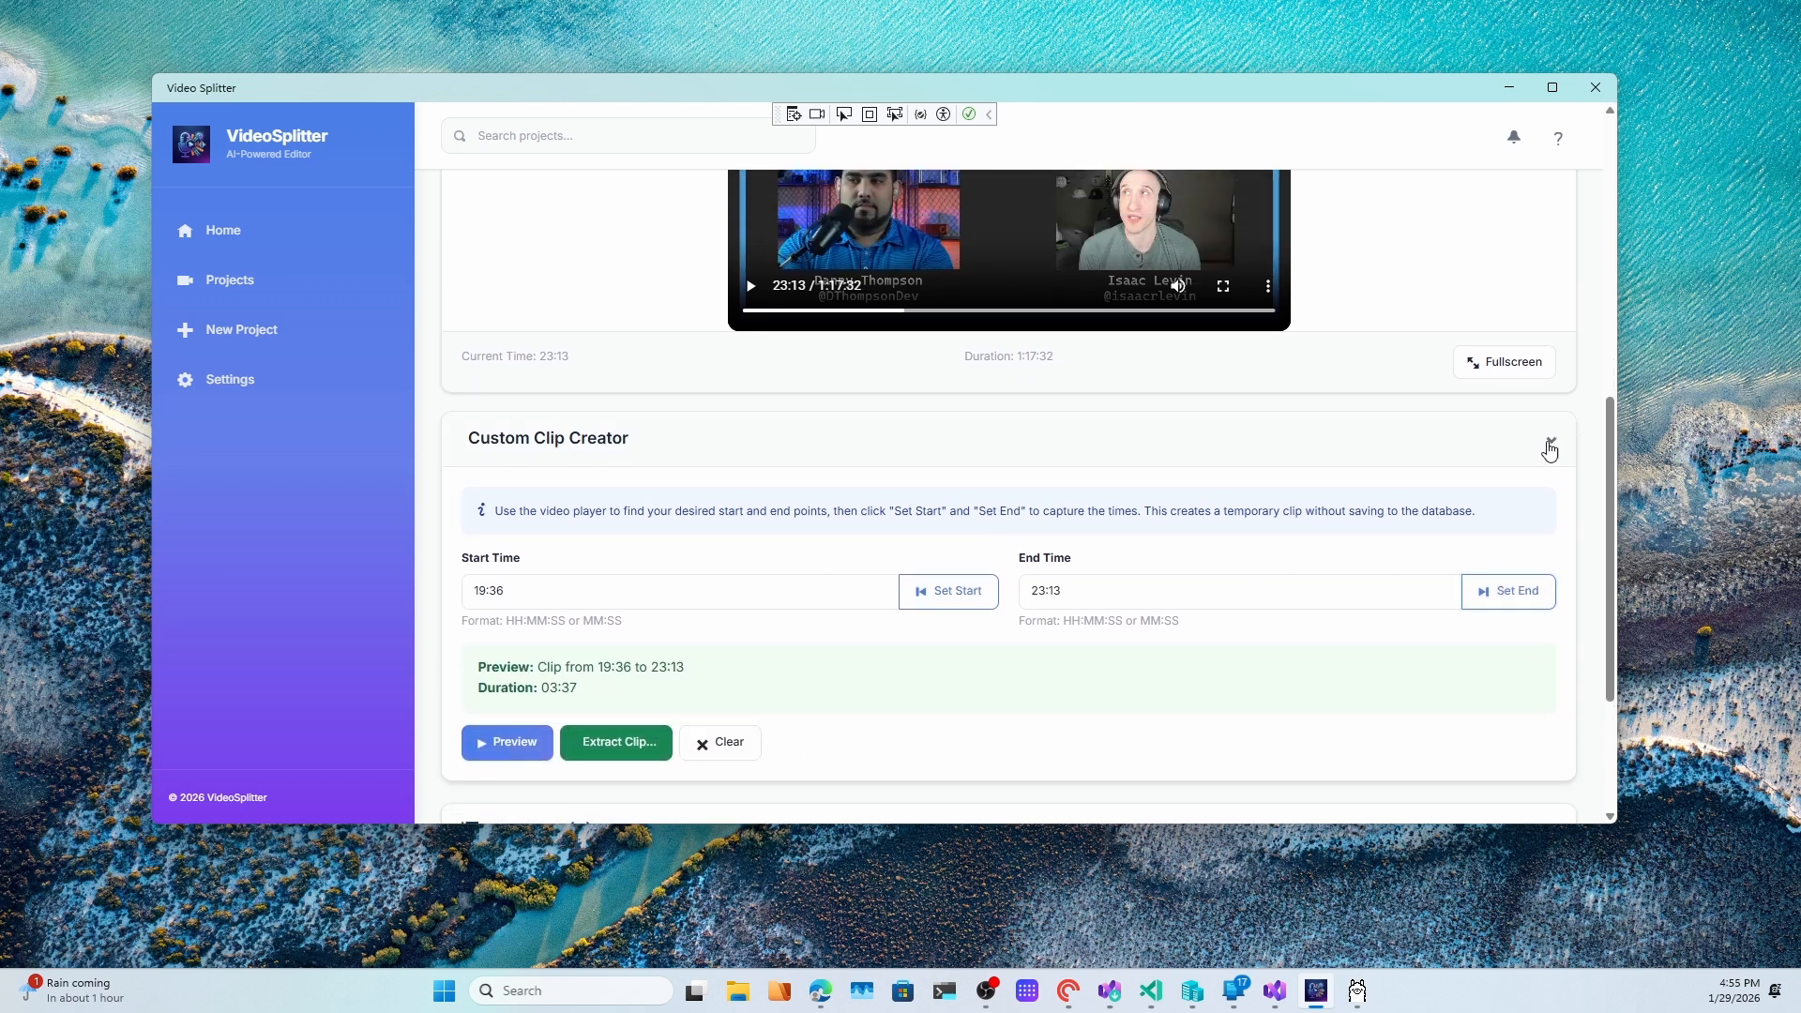
pyautogui.click(1550, 442)
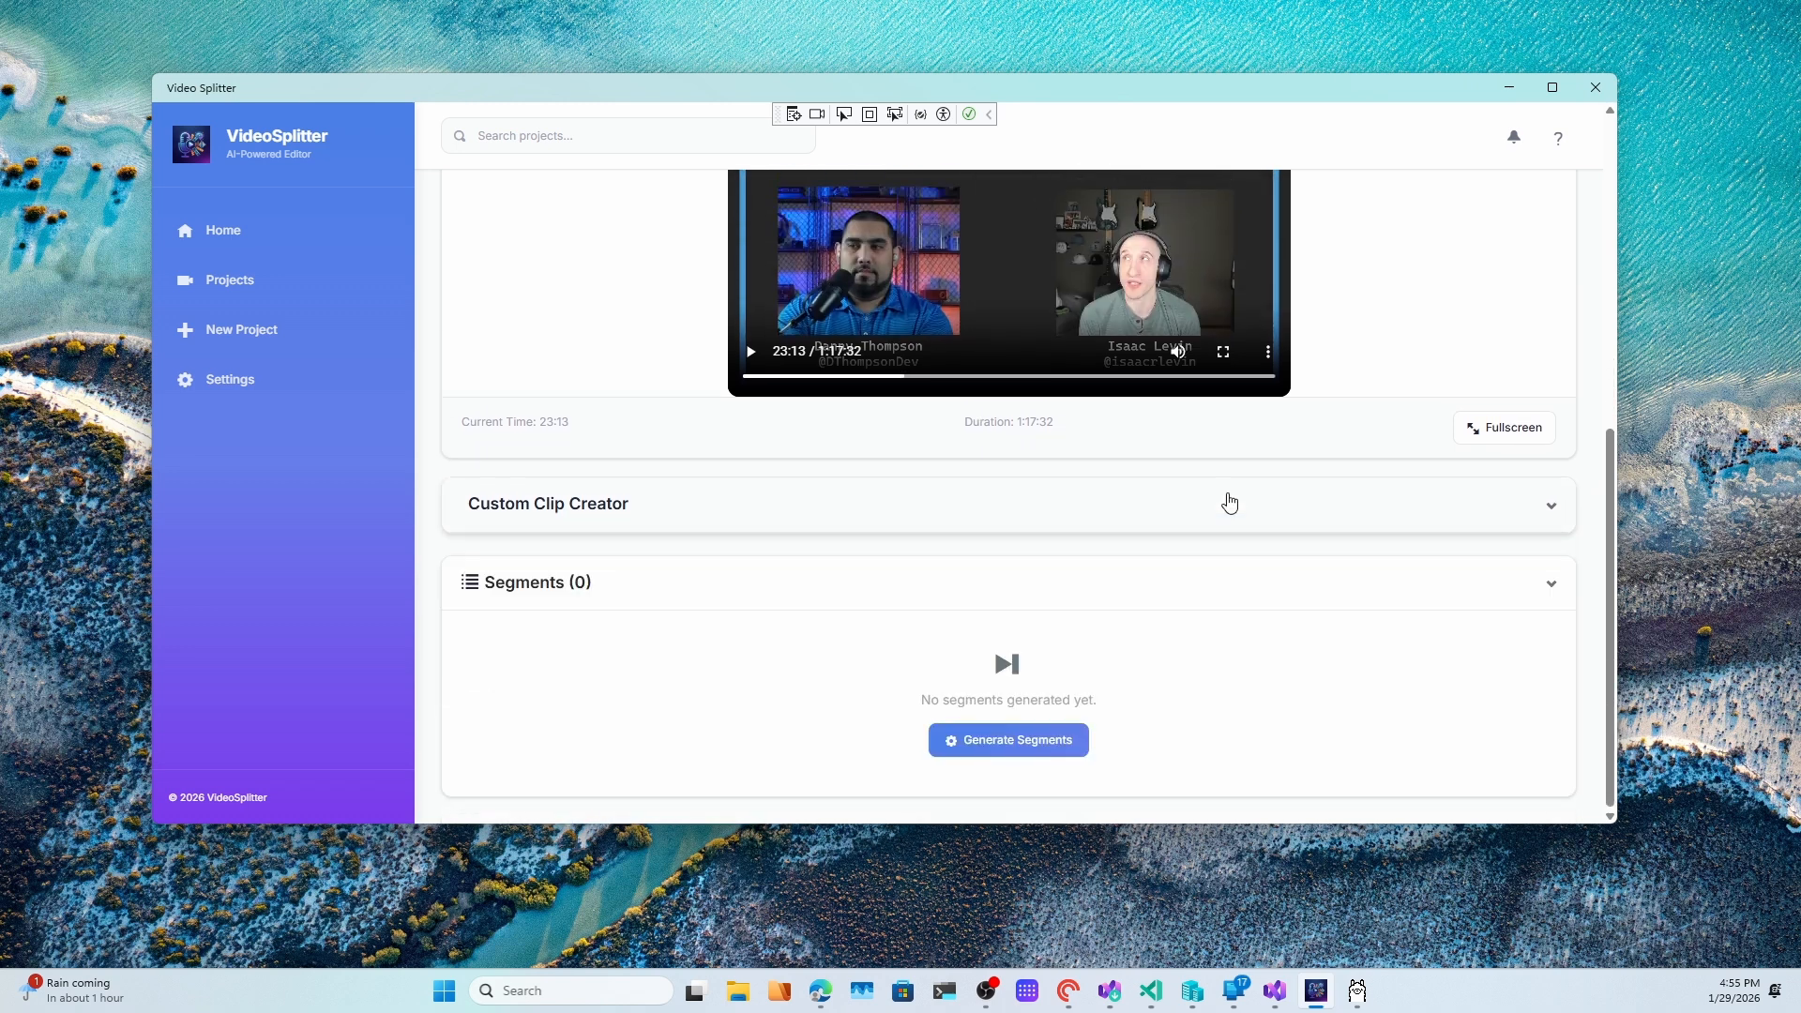
pyautogui.click(1016, 751)
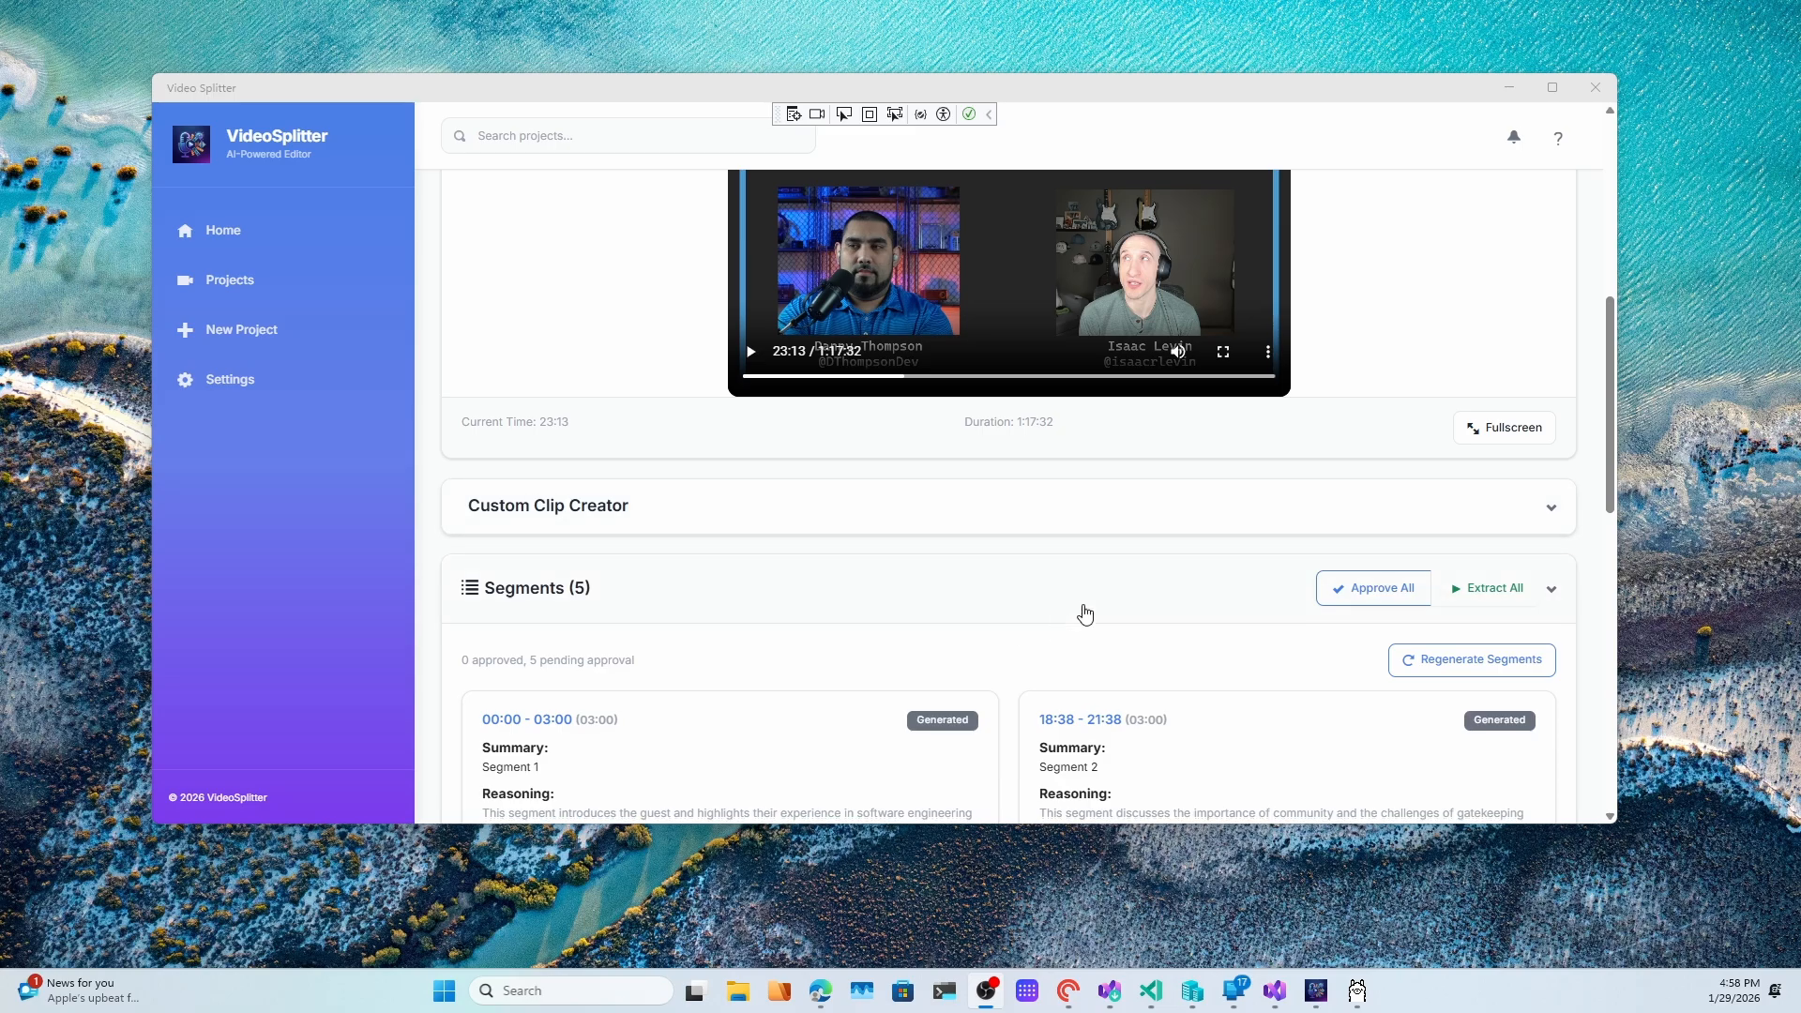
# Review the generated segments, play Segment 2 (18:38 - 21:38) in the video player and pause it.
pyautogui.scroll(-3, 1085, 611)
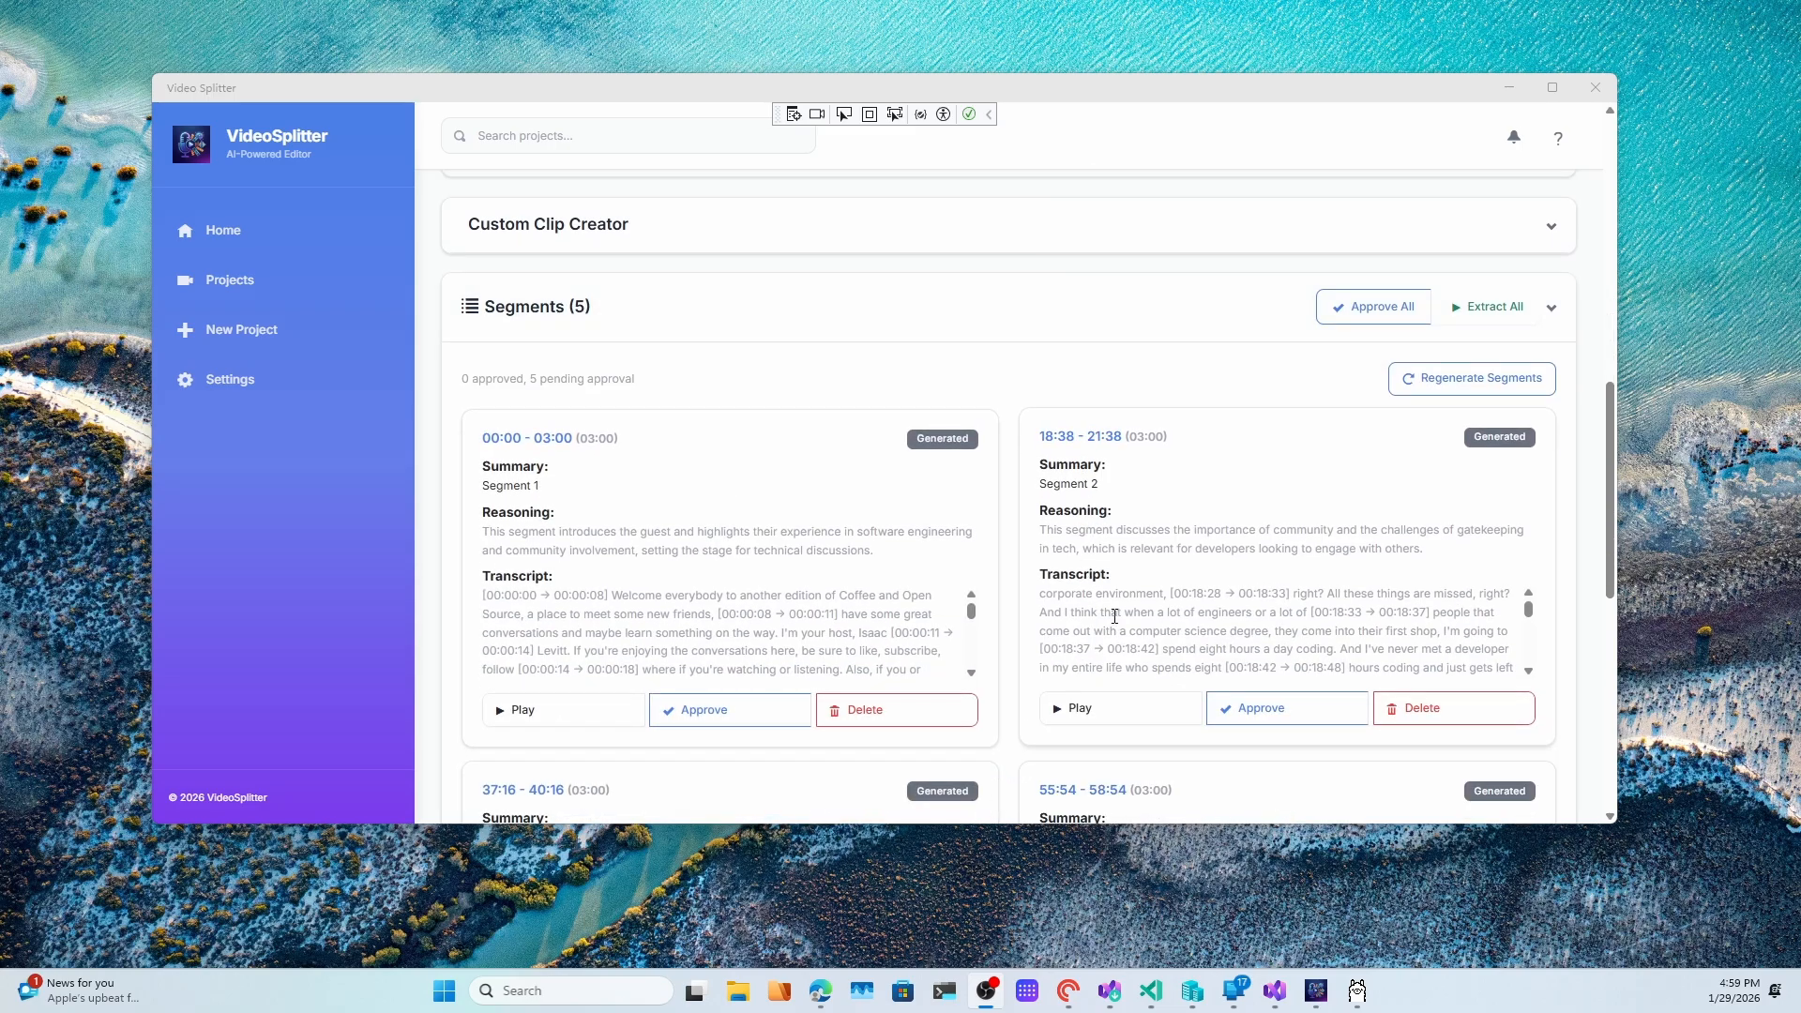
pyautogui.click(1101, 720)
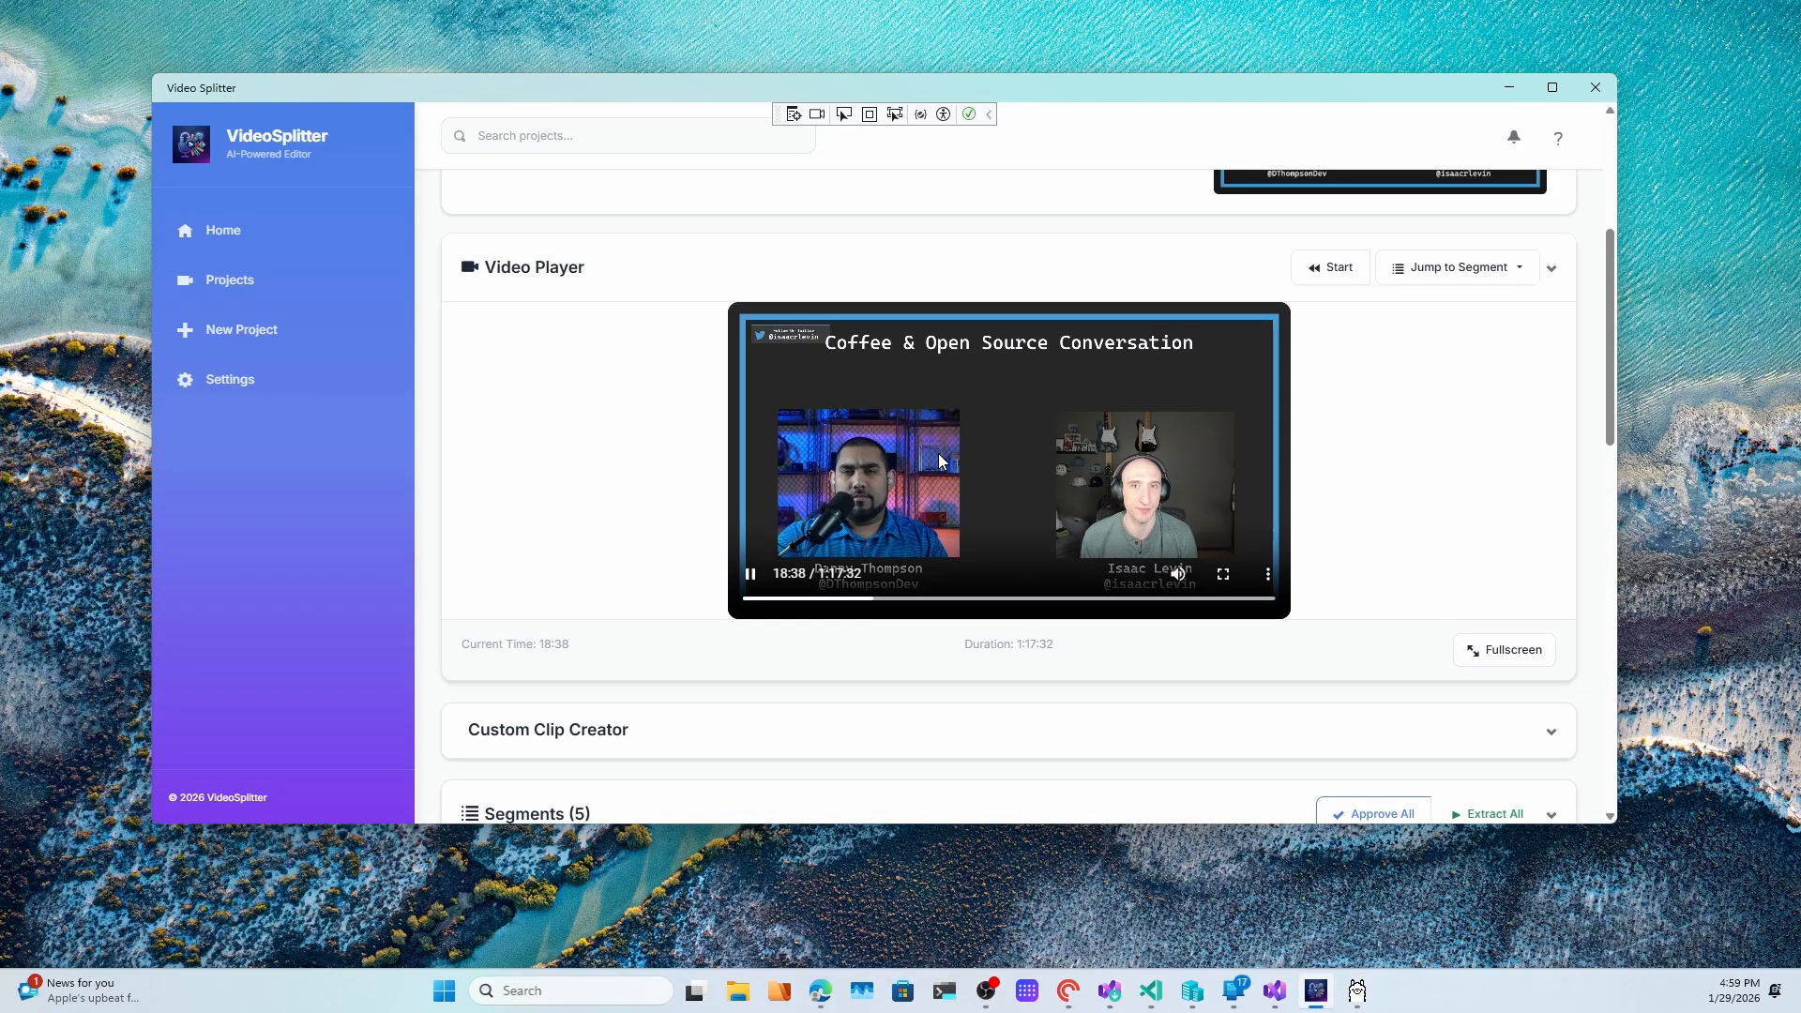
pyautogui.click(750, 578)
# Approve Segment 2 (18:38 - 21:38) in the list of generated segments.
pyautogui.scroll(-6, 1085, 679)
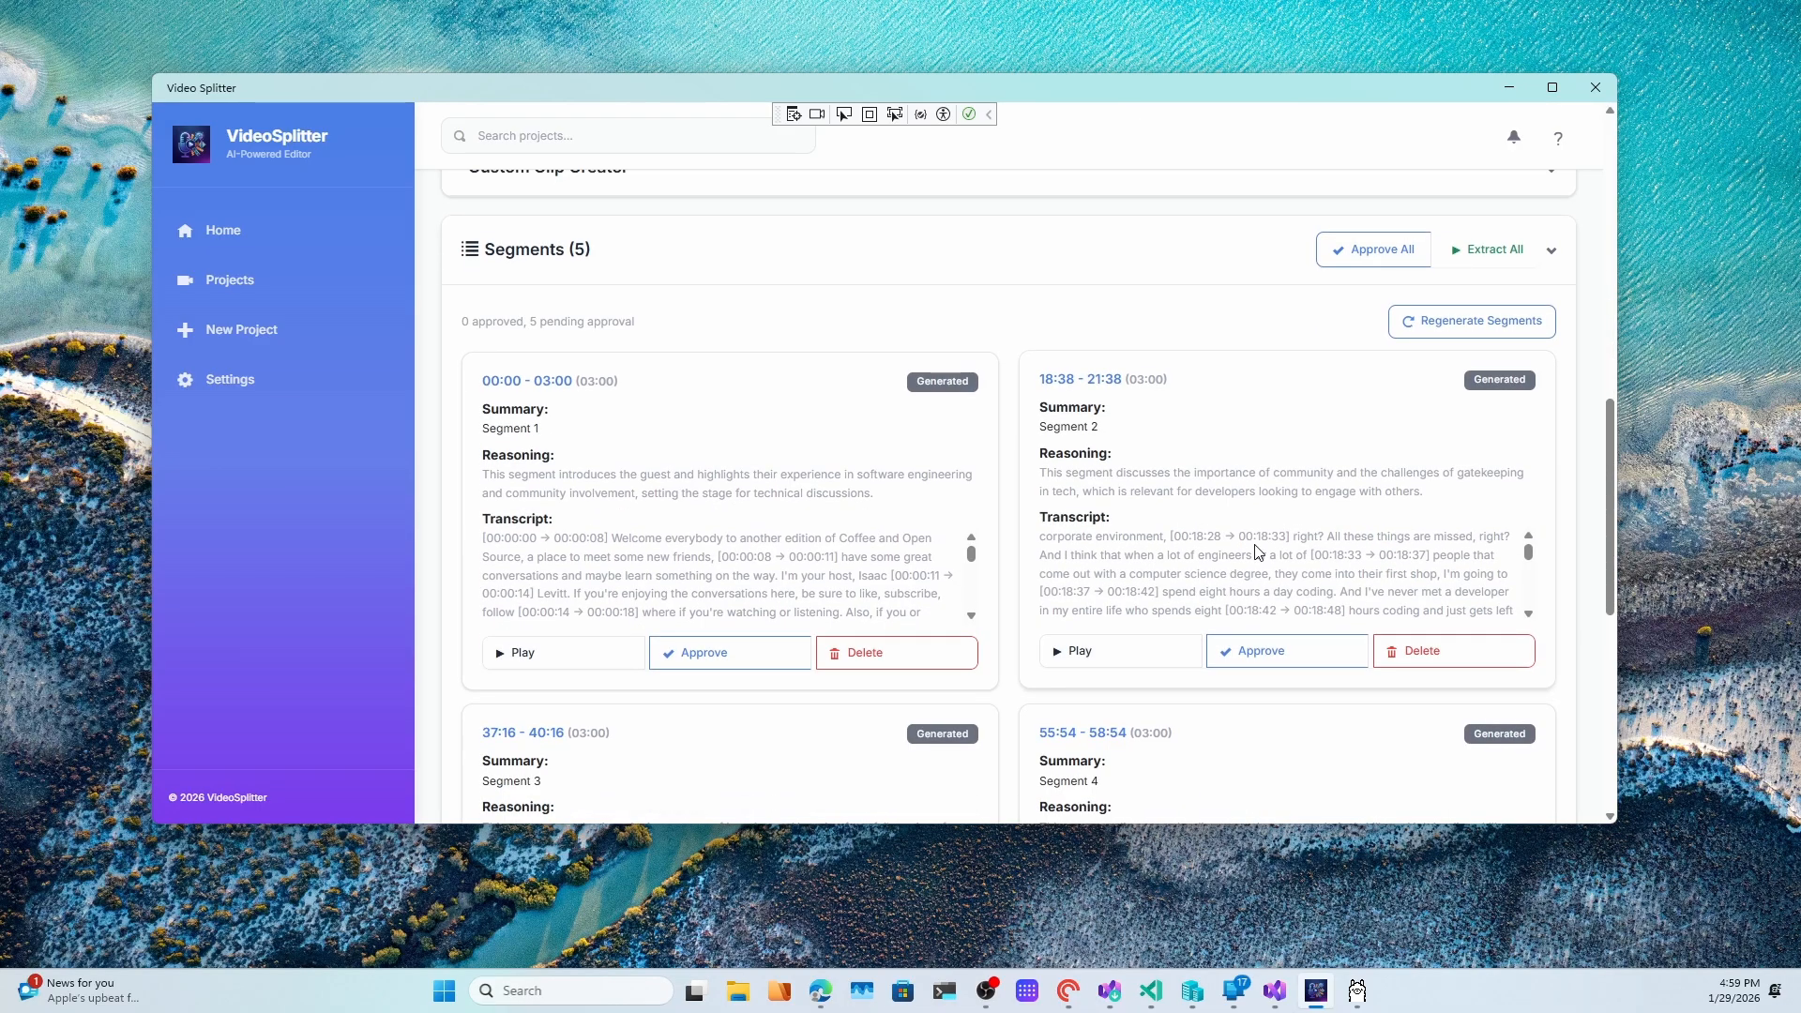
pyautogui.click(1514, 322)
pyautogui.click(1283, 662)
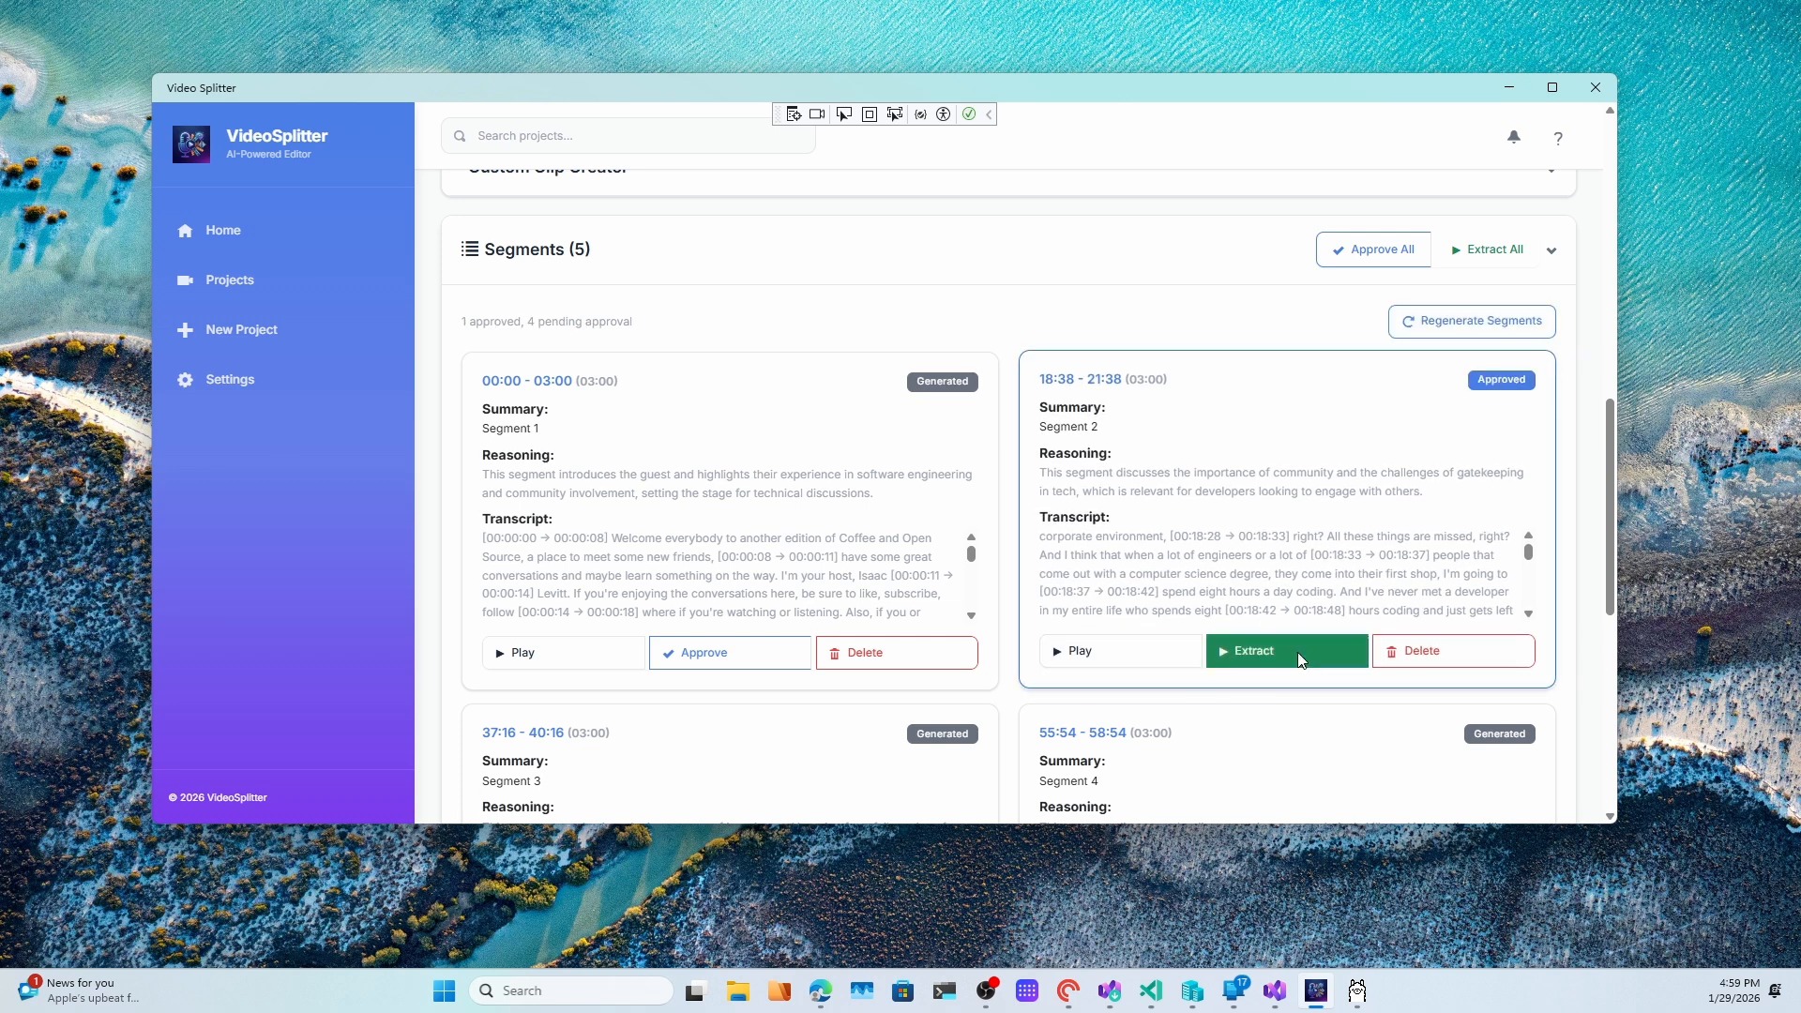
# Open Segment 2's extraction options and choose Vertical (9:16) - Podcast Layout as the aspect ratio.
pyautogui.click(1300, 655)
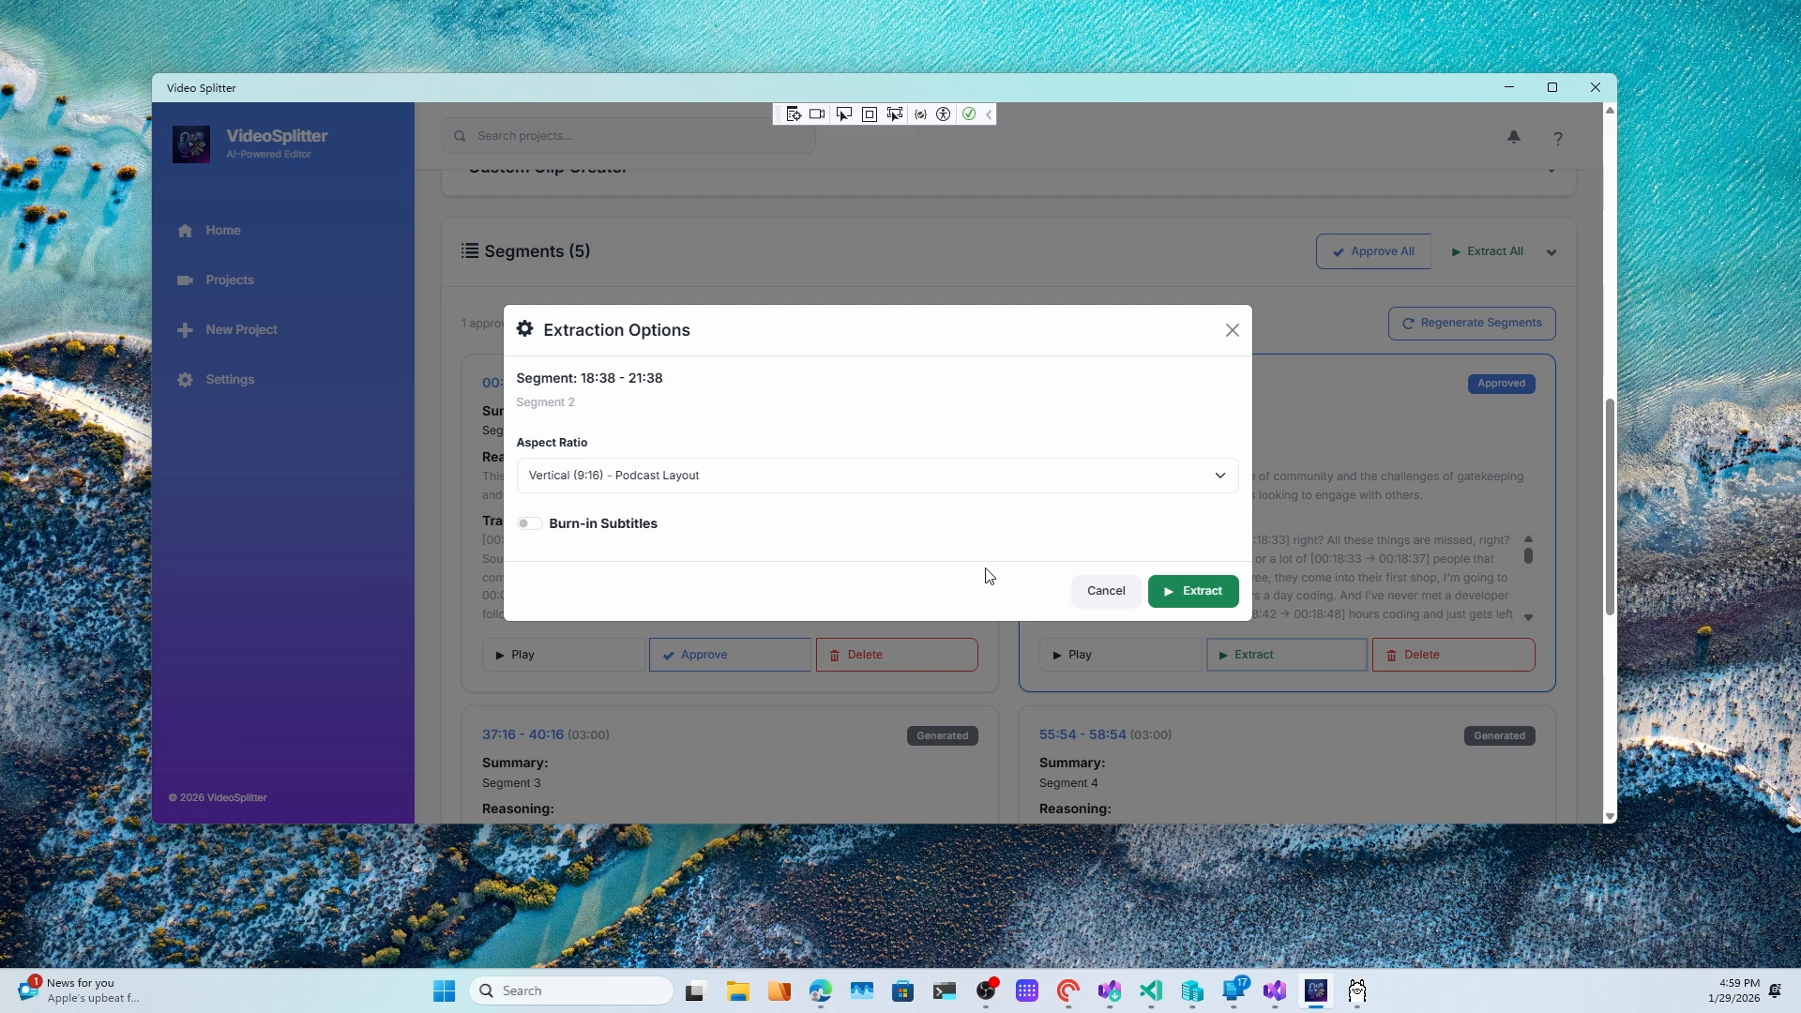
pyautogui.click(706, 475)
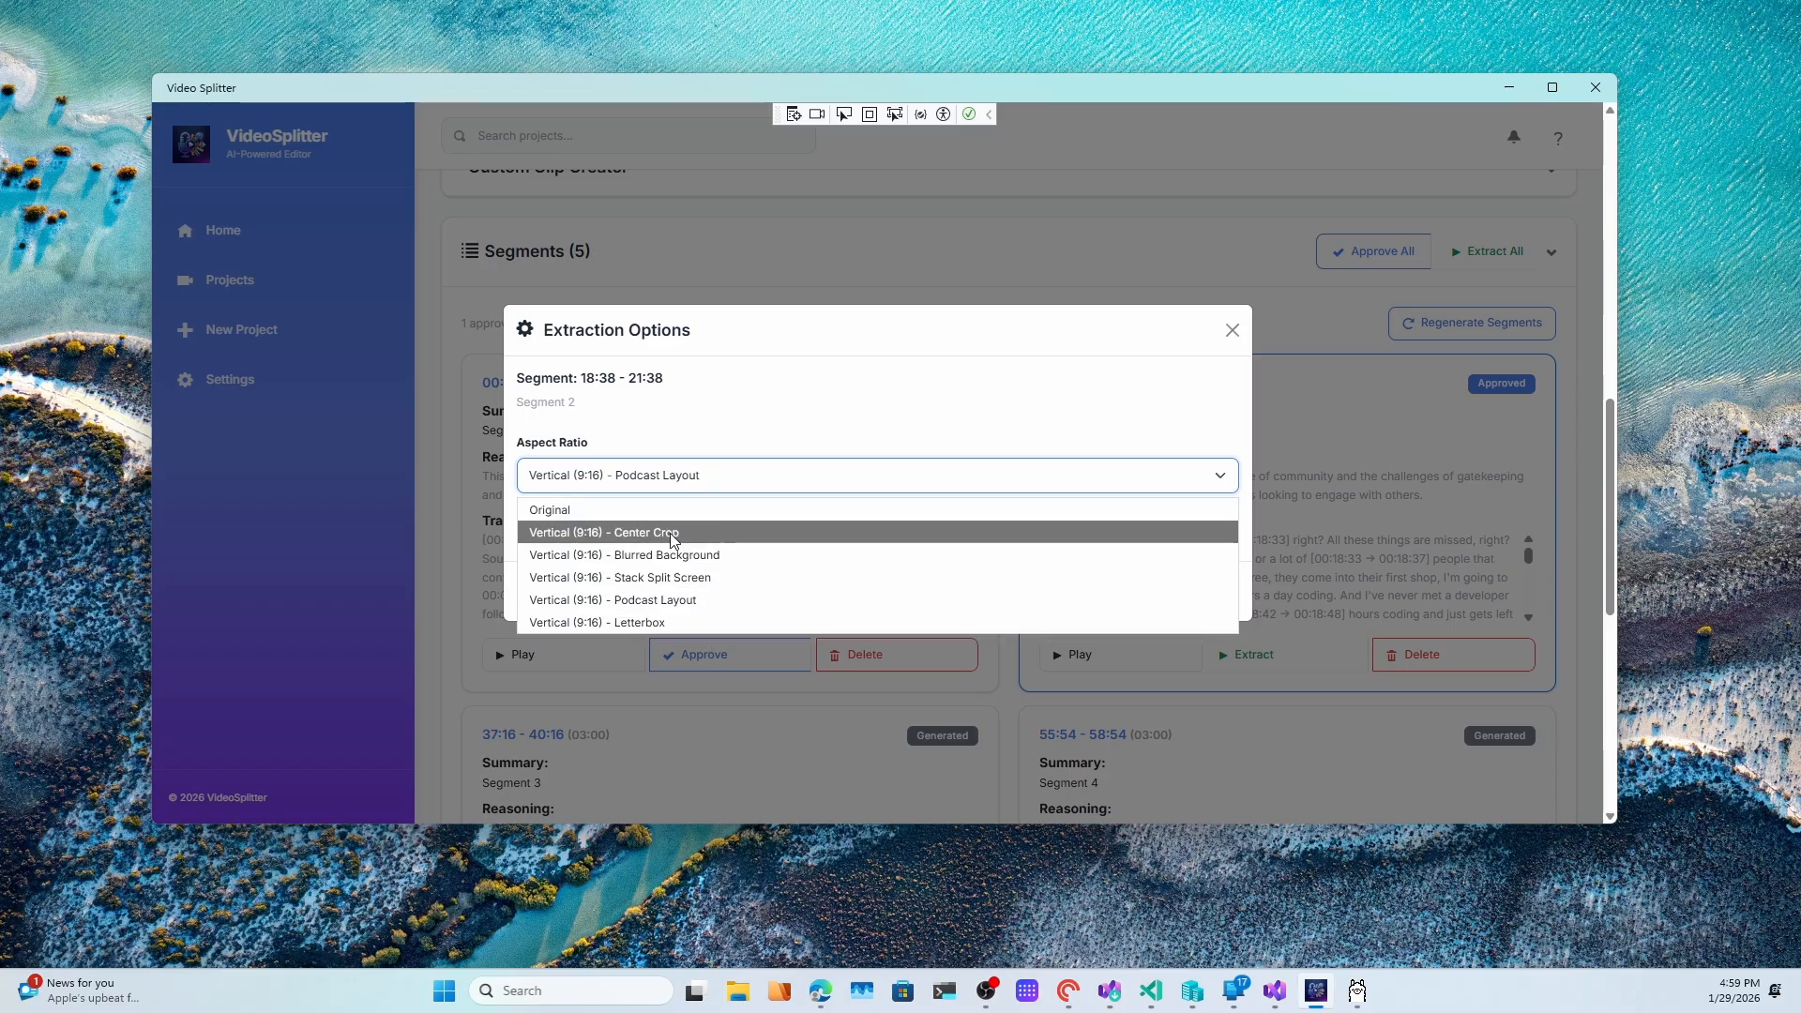
pyautogui.click(692, 599)
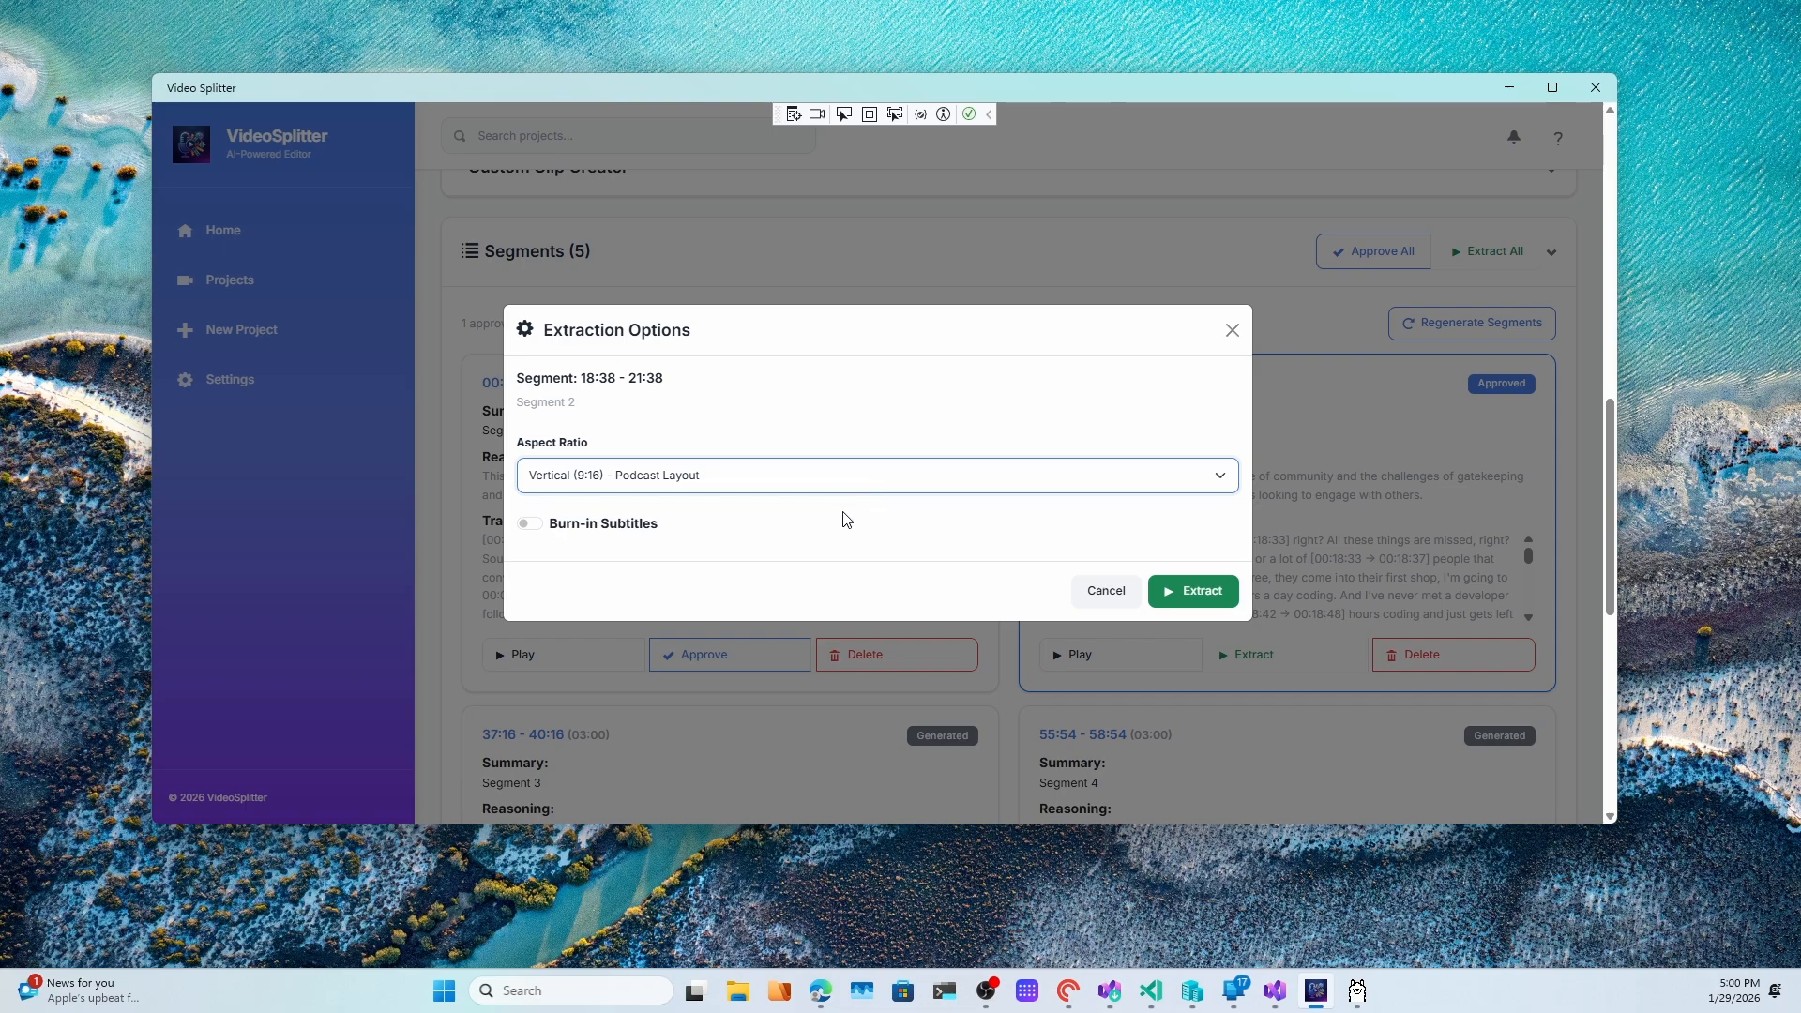
# Enable burn-in subtitles with the Impact font, font size 9 and Middle position.
pyautogui.click(528, 524)
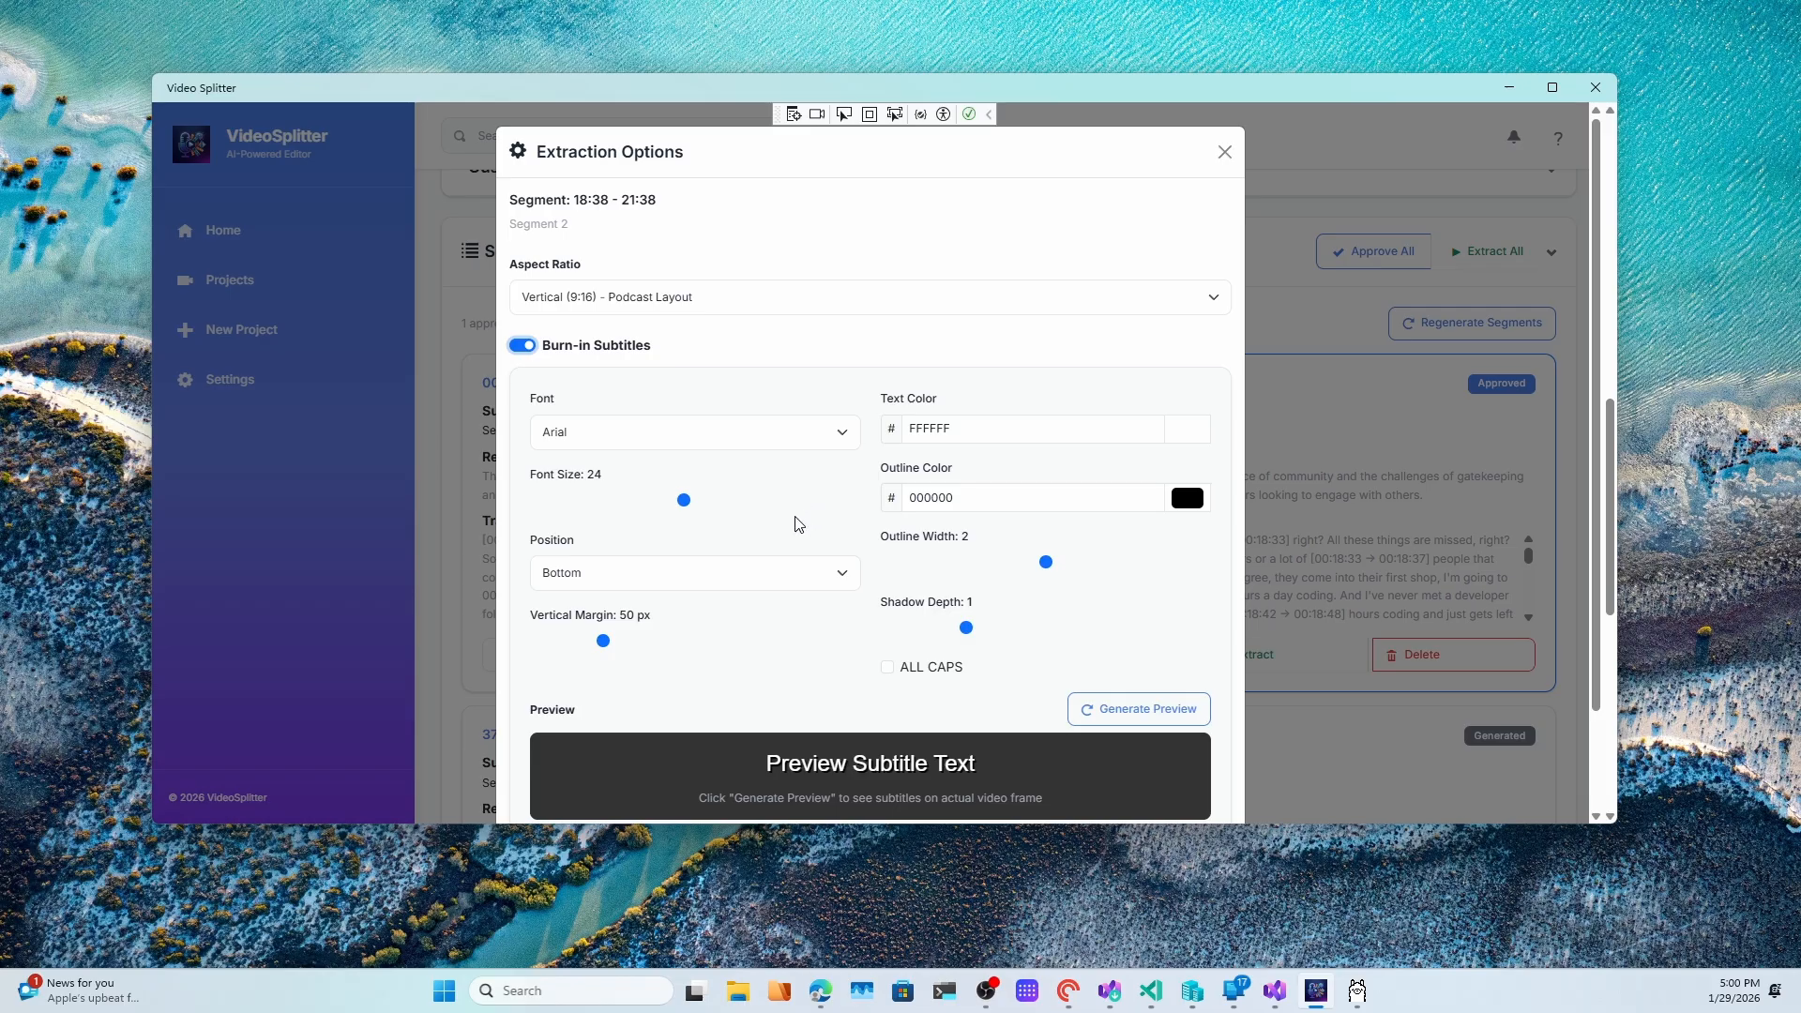
pyautogui.click(744, 432)
pyautogui.click(645, 511)
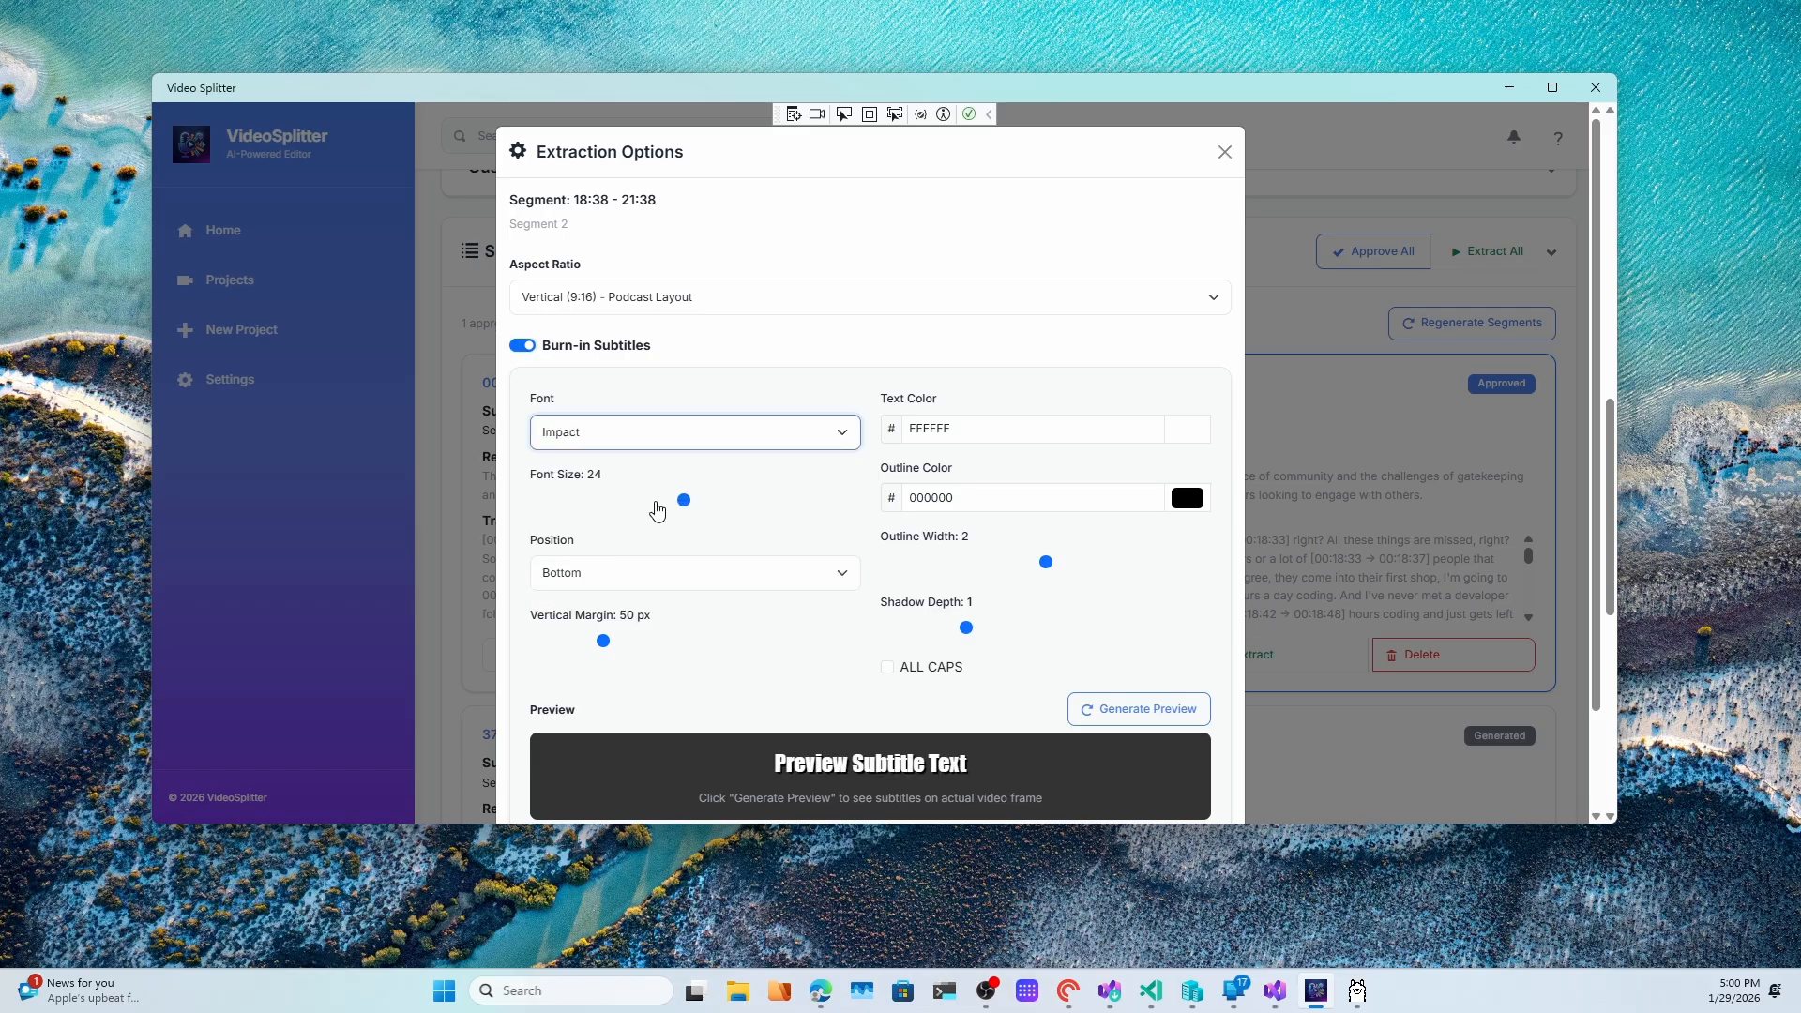
pyautogui.moveTo(683, 501); pyautogui.dragTo(567, 513)
pyautogui.click(643, 574)
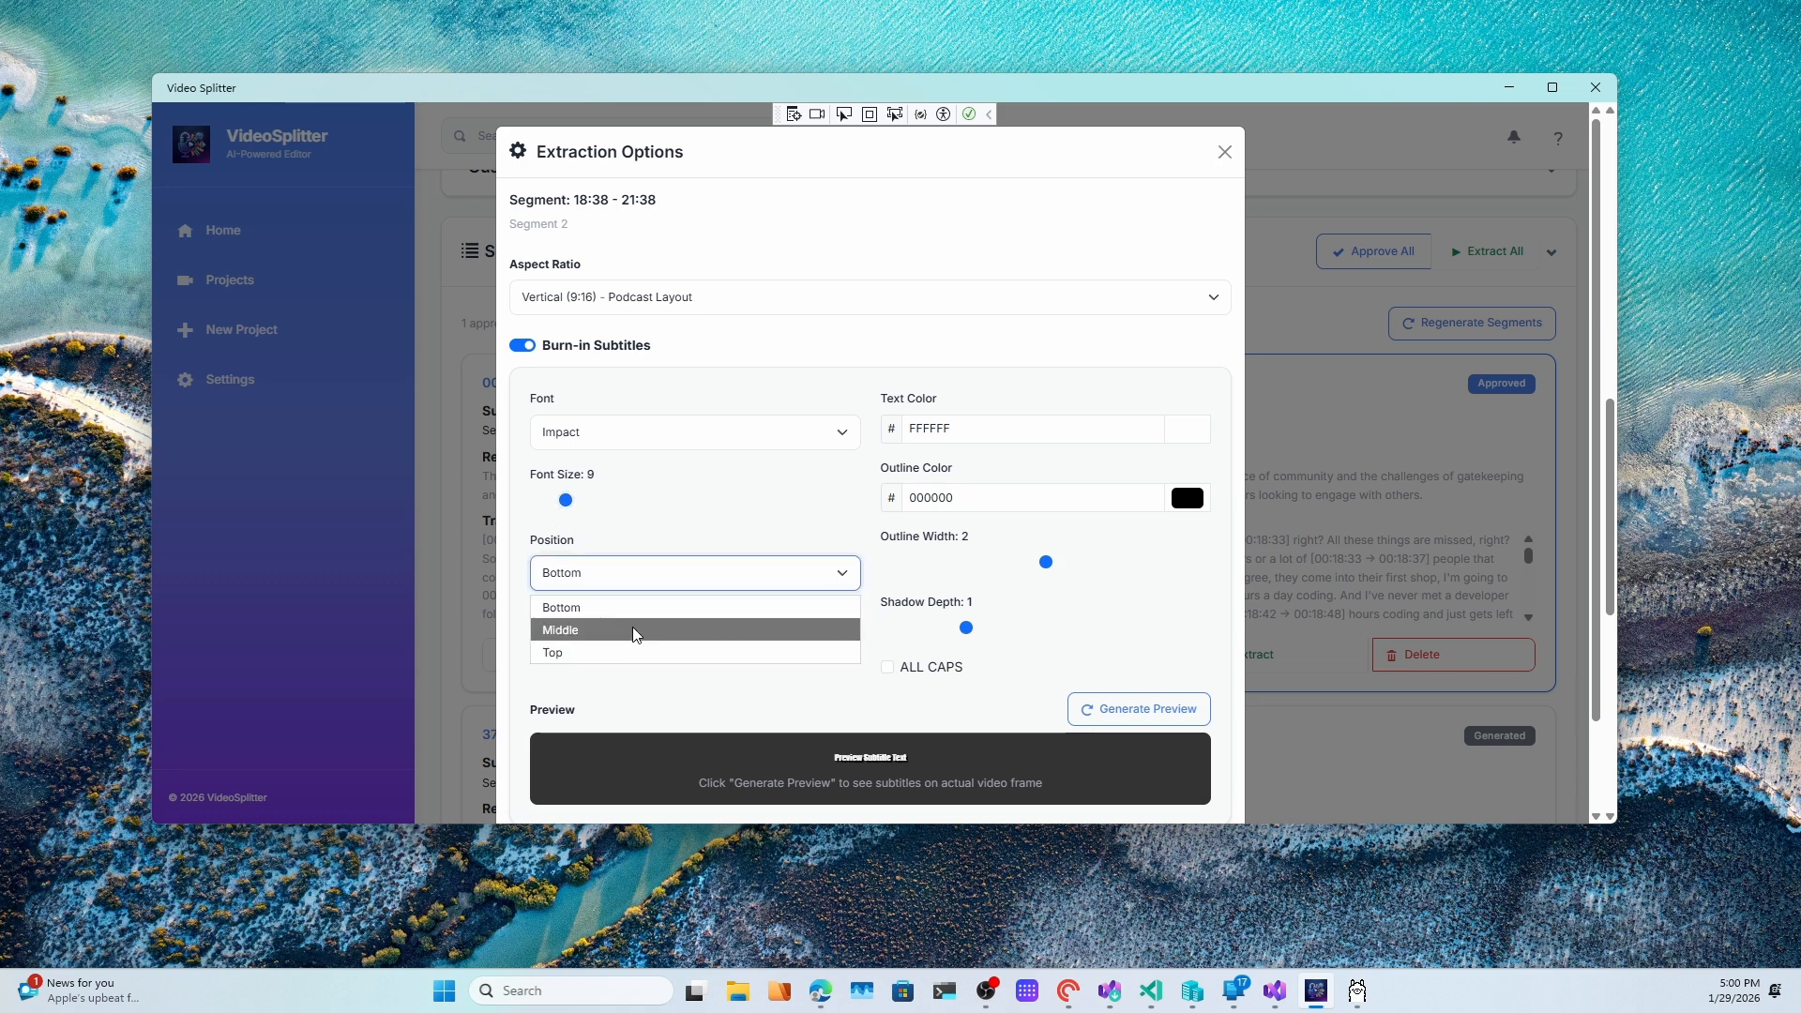
pyautogui.click(631, 630)
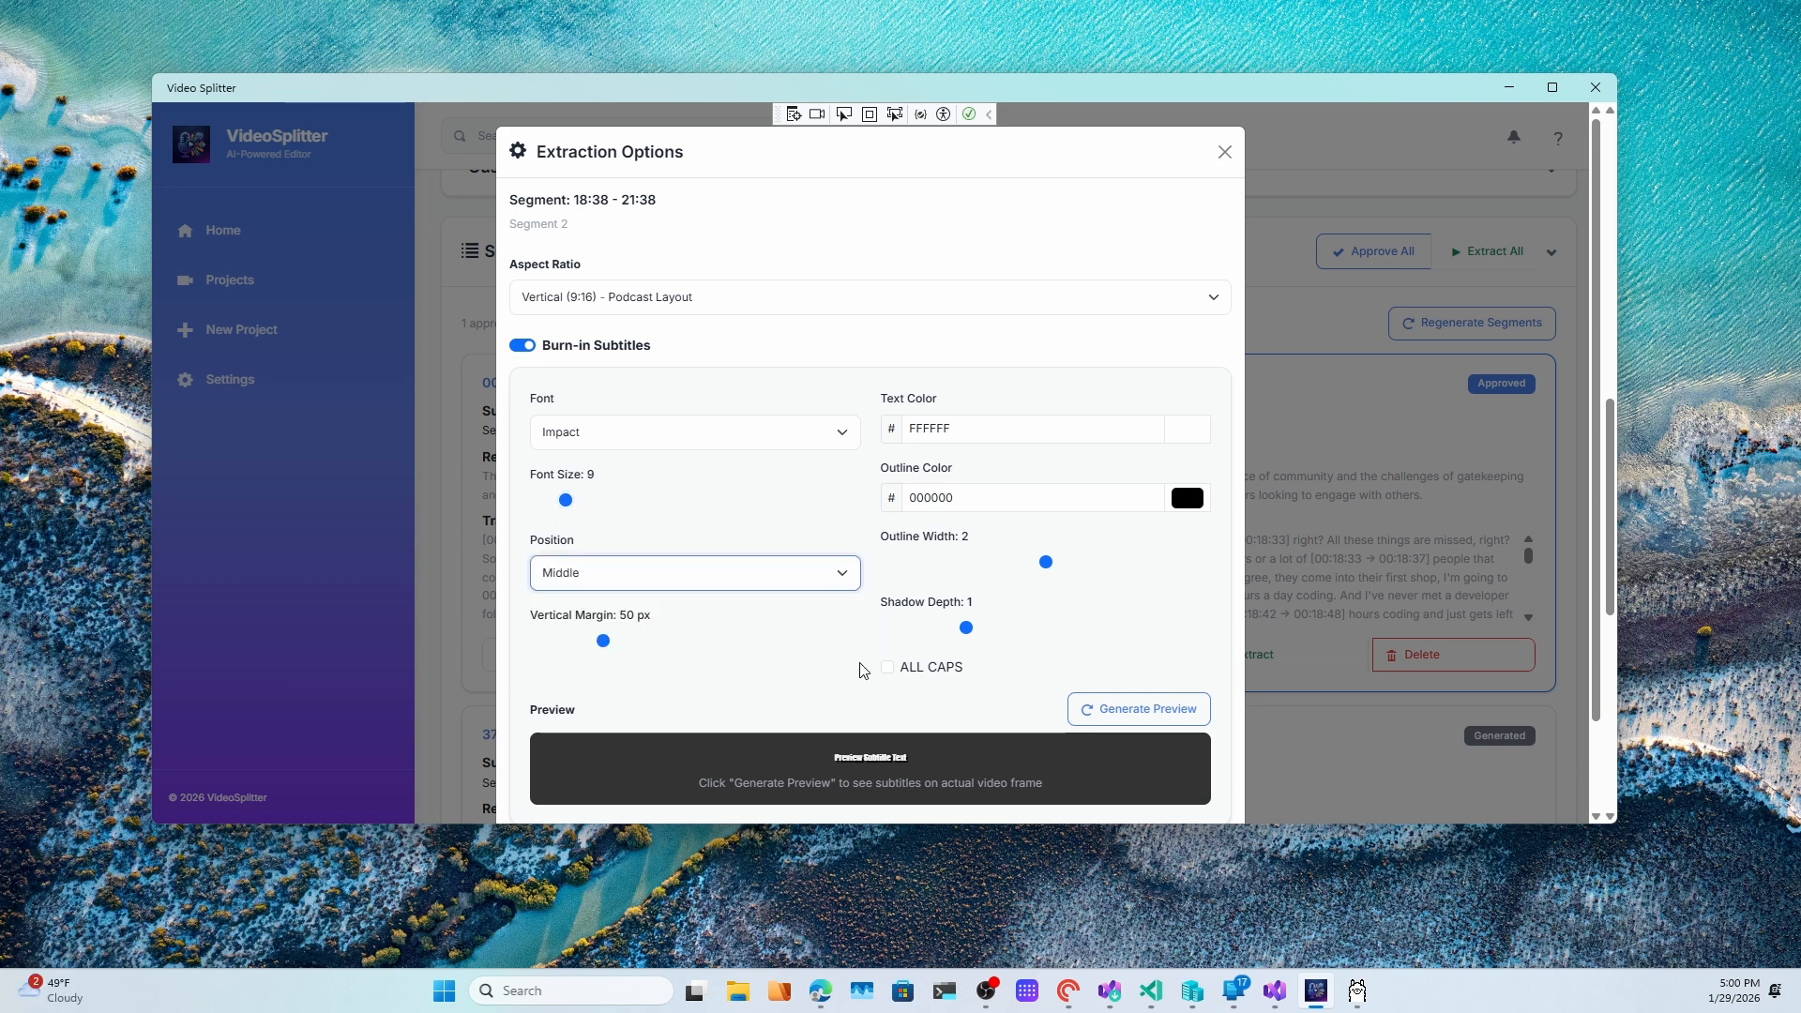
# Generate a subtitle preview on the actual video frame and extract the Segment 2 clip.
pyautogui.scroll(-1, 906, 657)
pyautogui.click(1126, 636)
pyautogui.scroll(-2, 1163, 577)
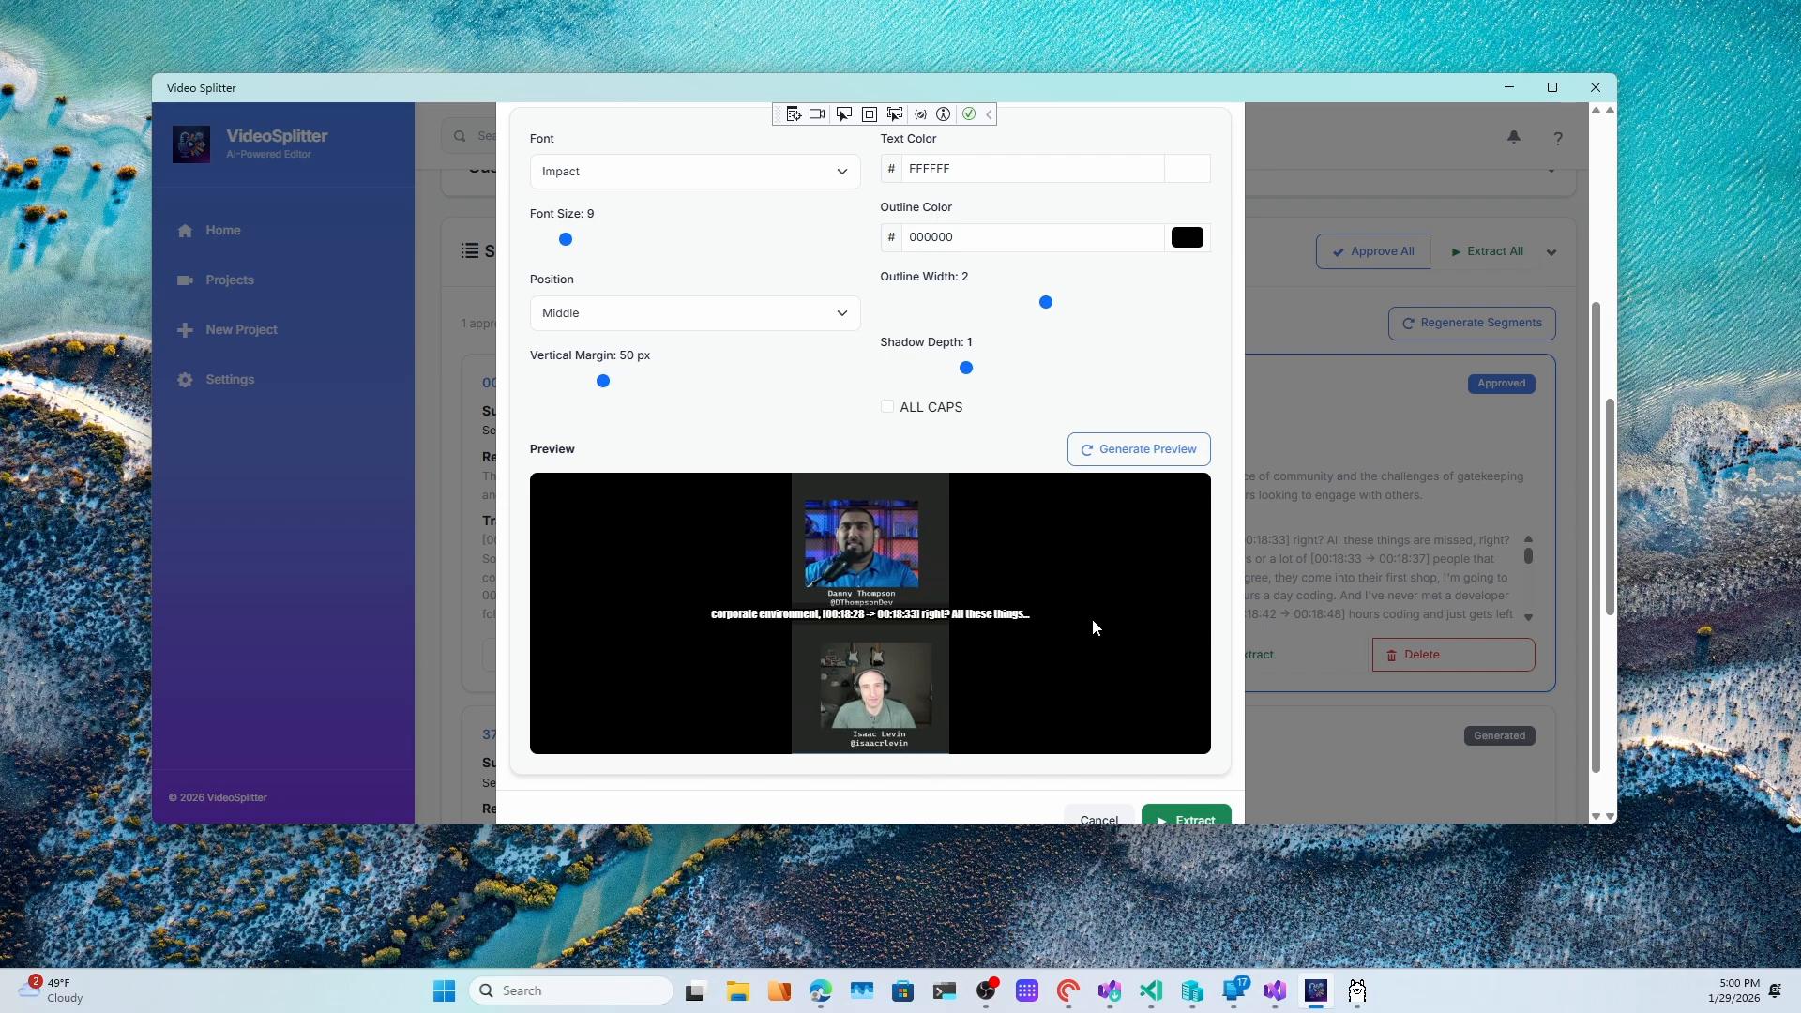
pyautogui.scroll(-2, 1092, 627)
pyautogui.click(1167, 775)
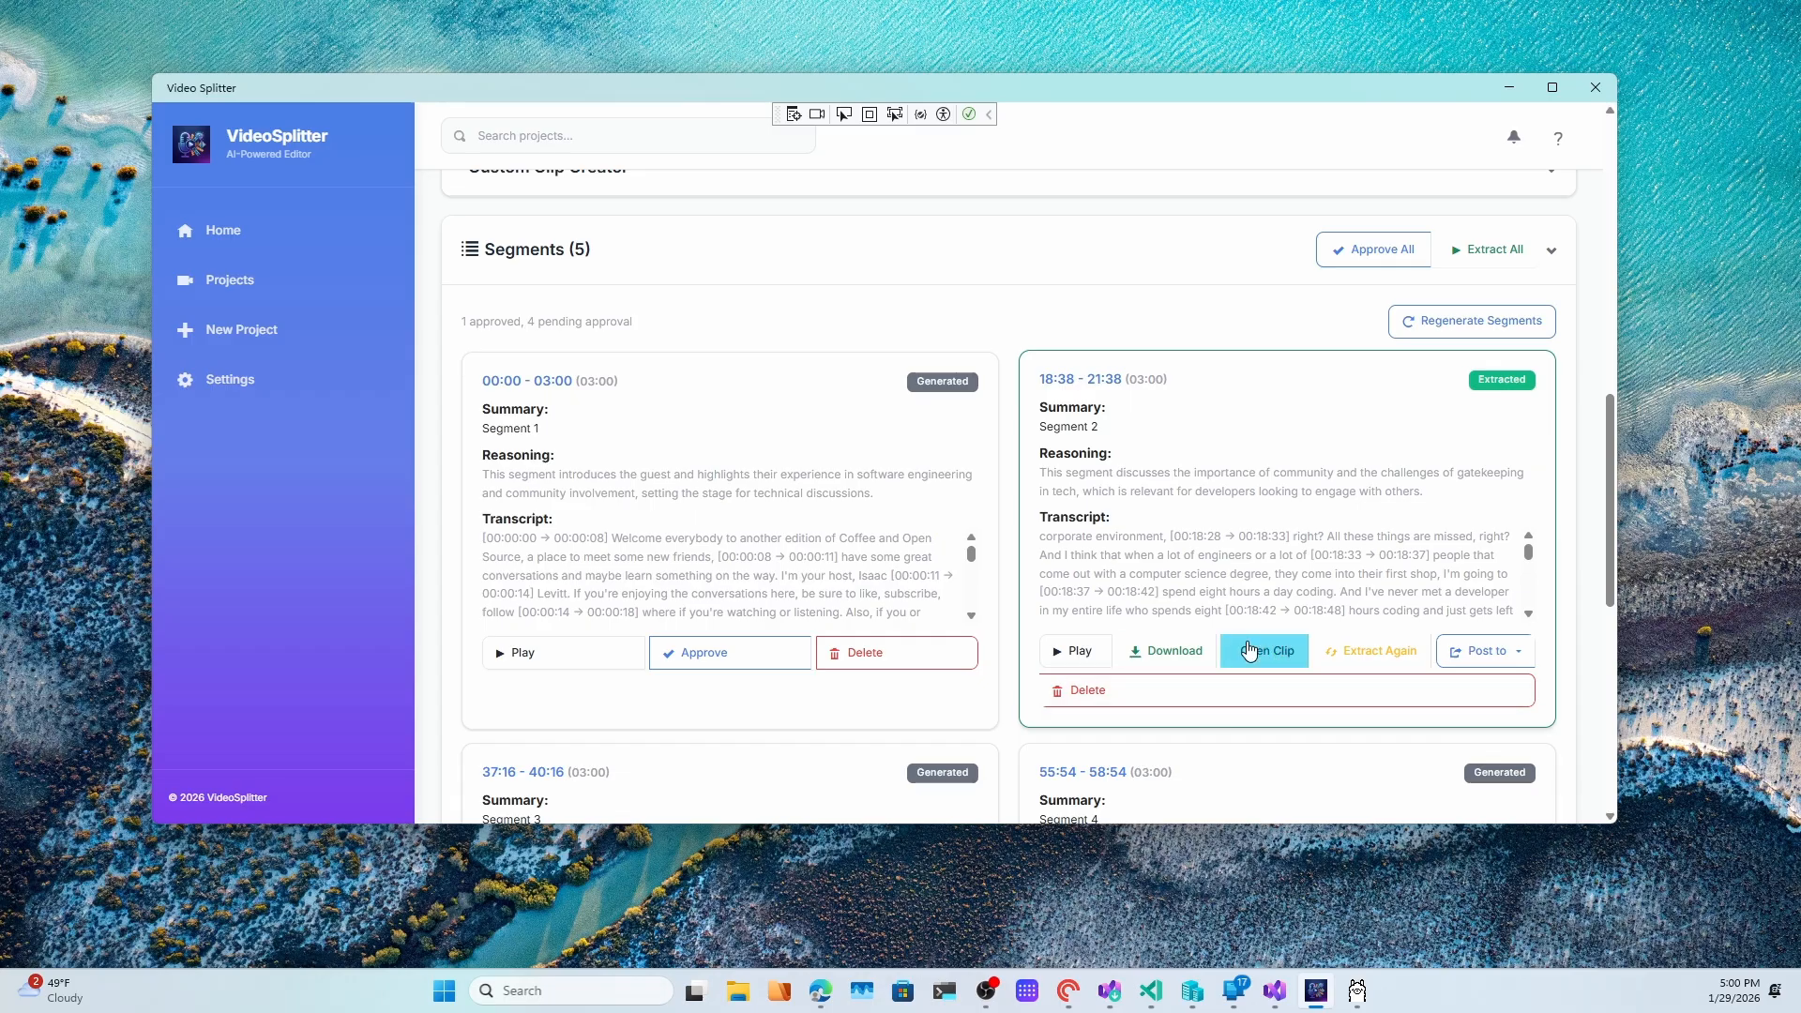
# Open the extracted Segment 2 clip in the media player, watch its vertical layout and subtitles, and close the player.
pyautogui.click(1279, 656)
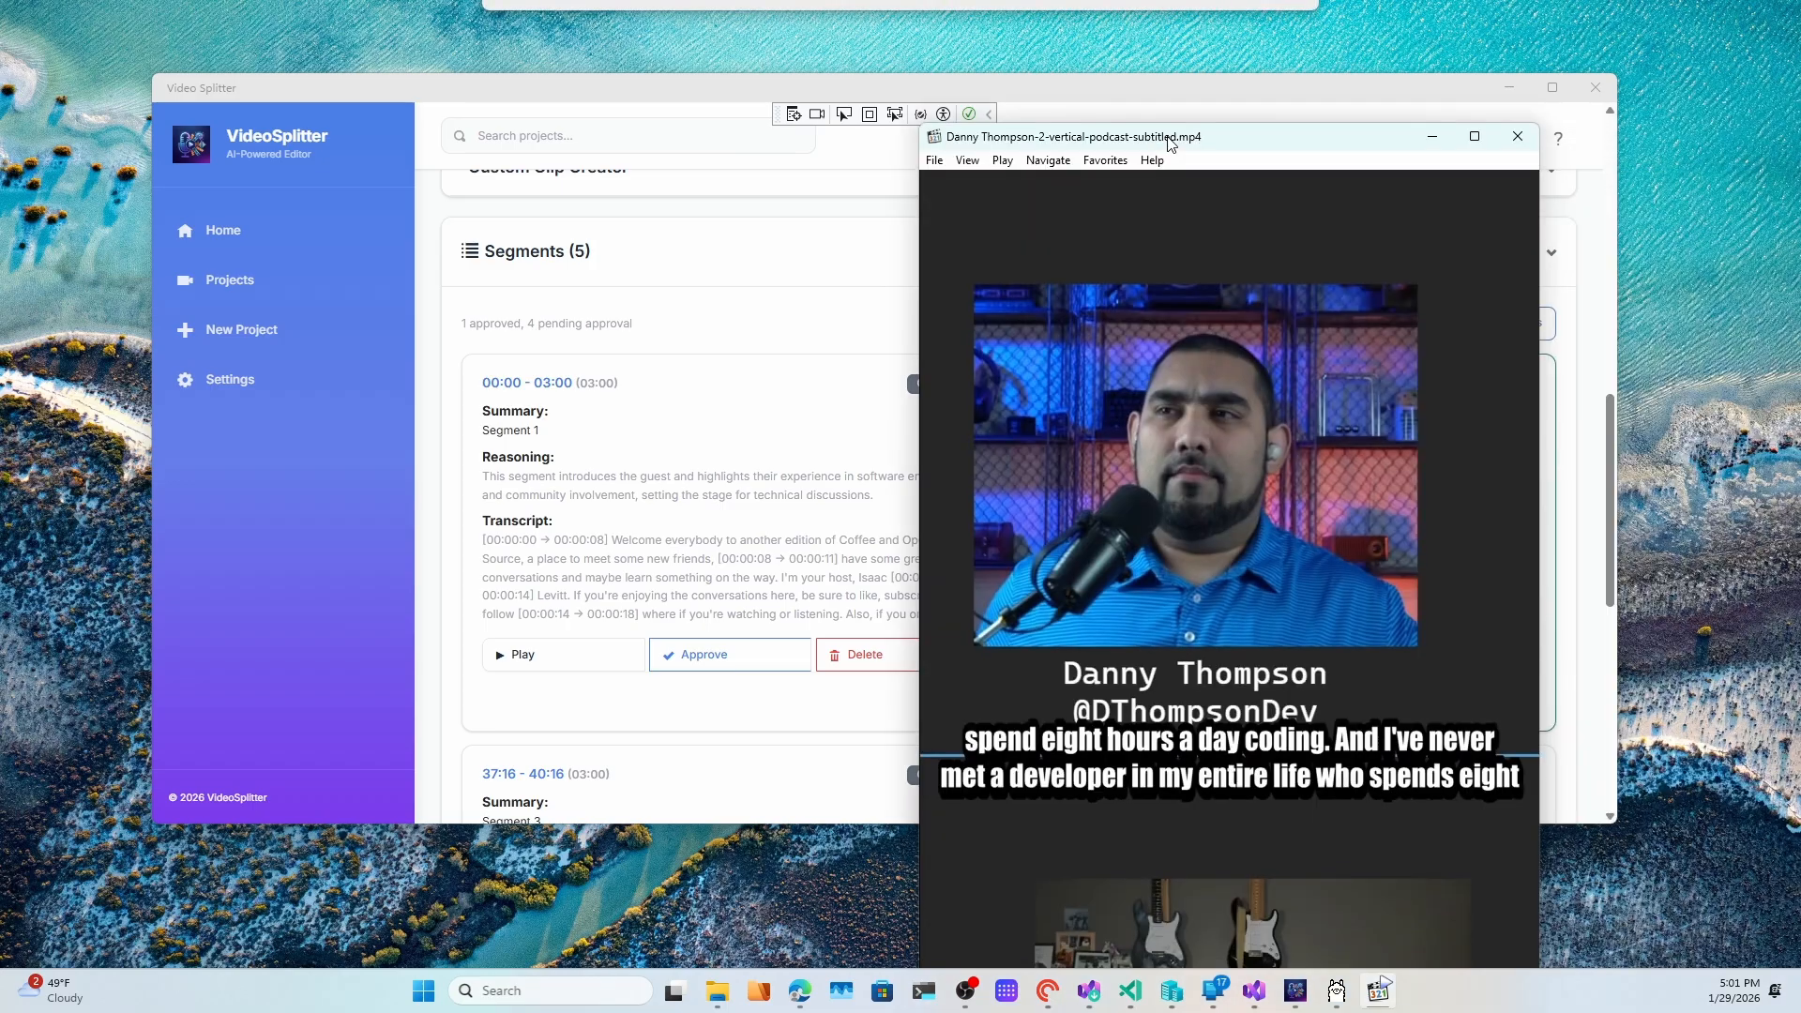
pyautogui.moveTo(1164, 131); pyautogui.dragTo(782, 89)
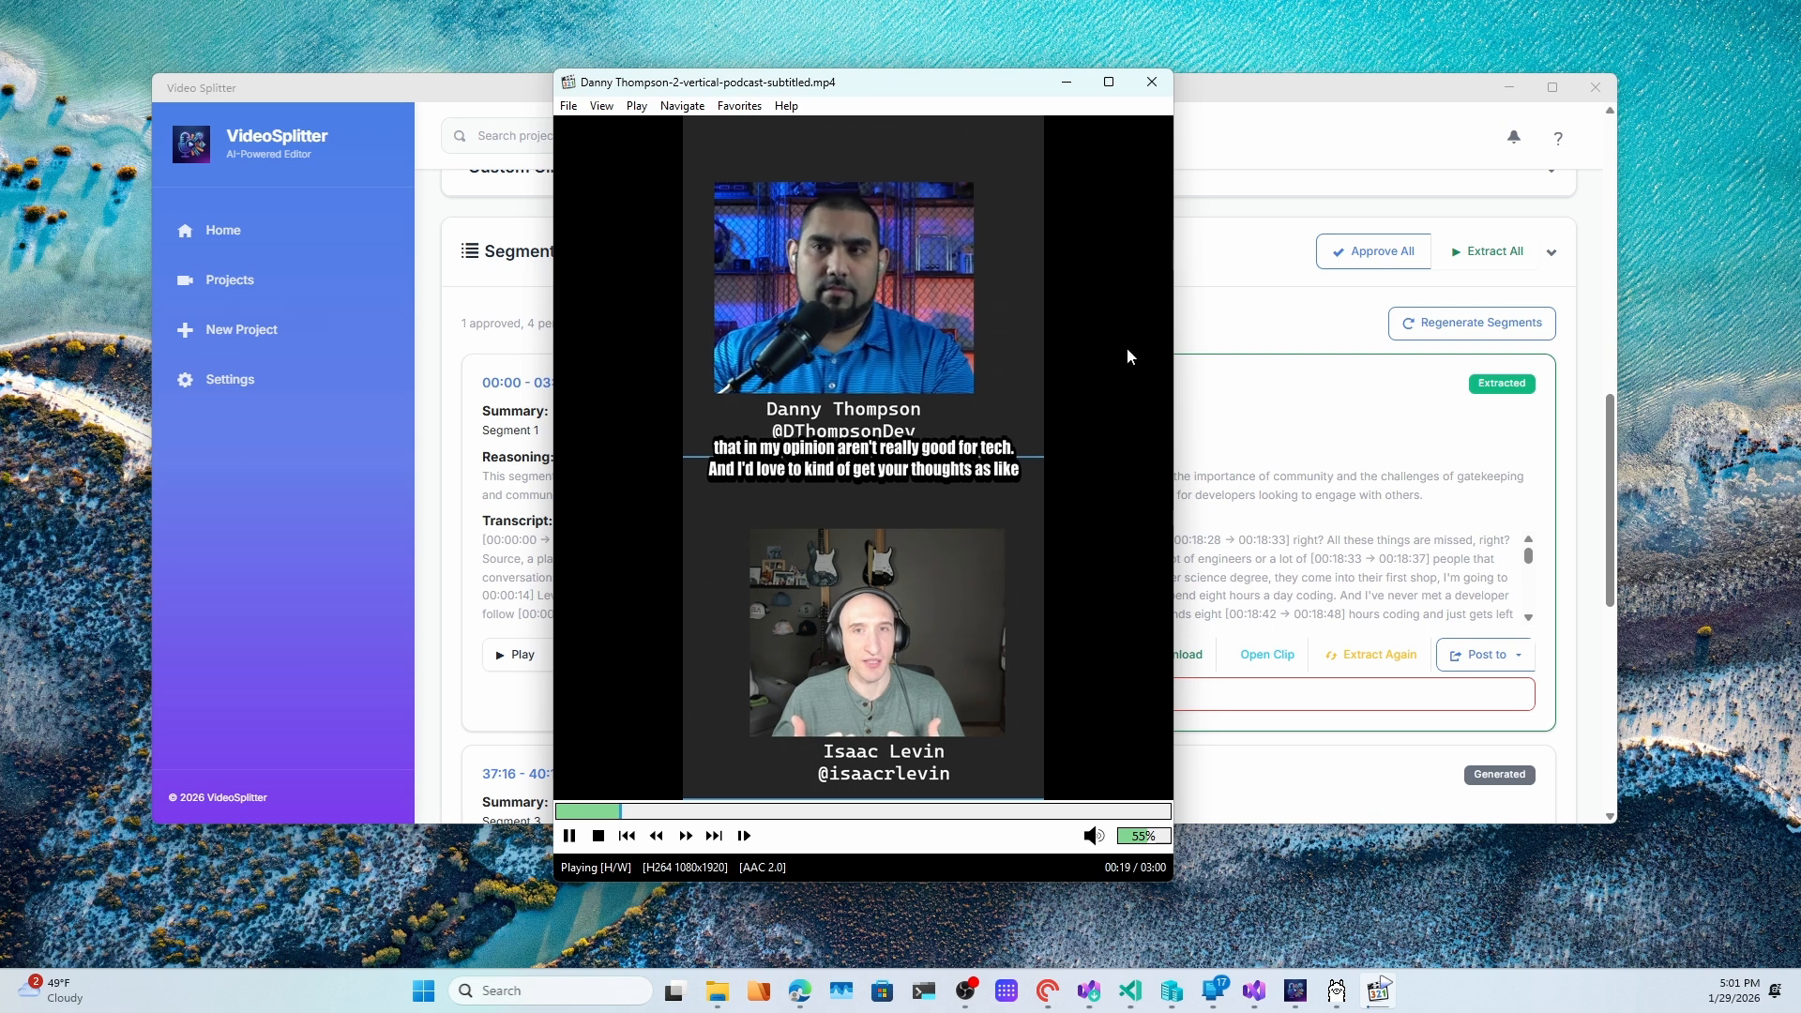
pyautogui.click(1151, 82)
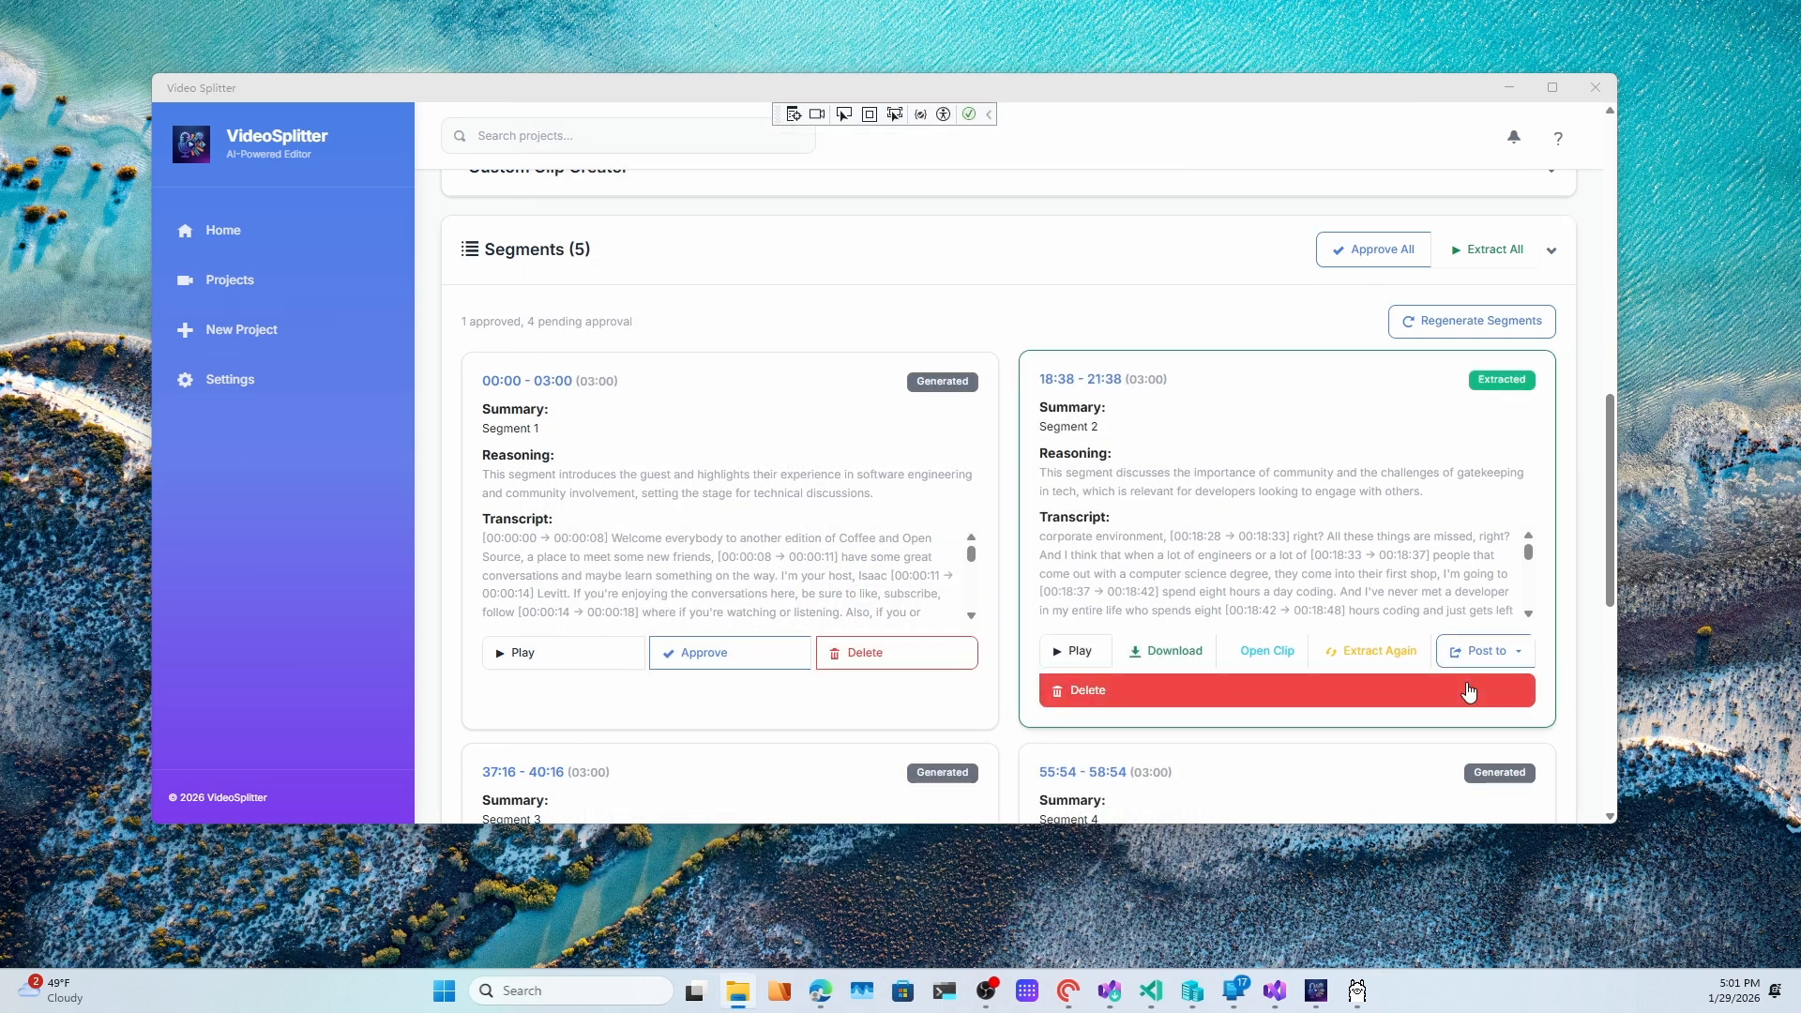
# Open the TikTok posting form for the extracted Segment 2 clip.
pyautogui.click(1479, 654)
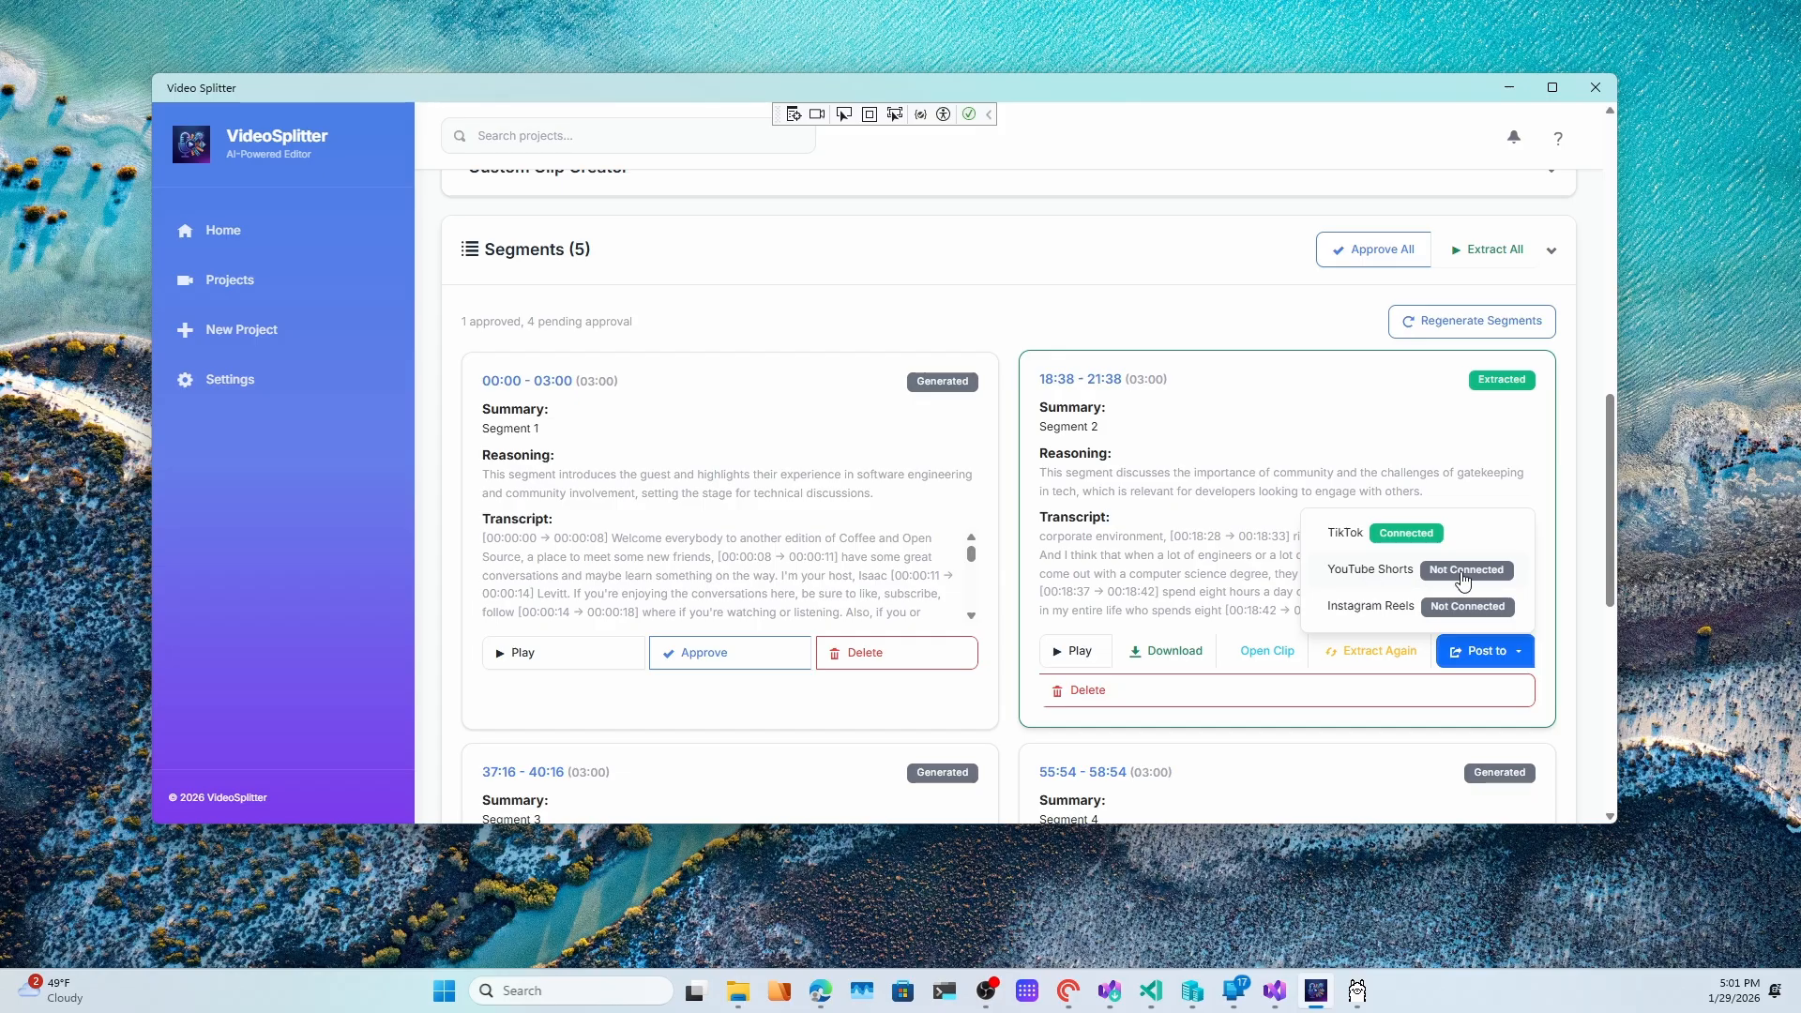
pyautogui.click(1353, 541)
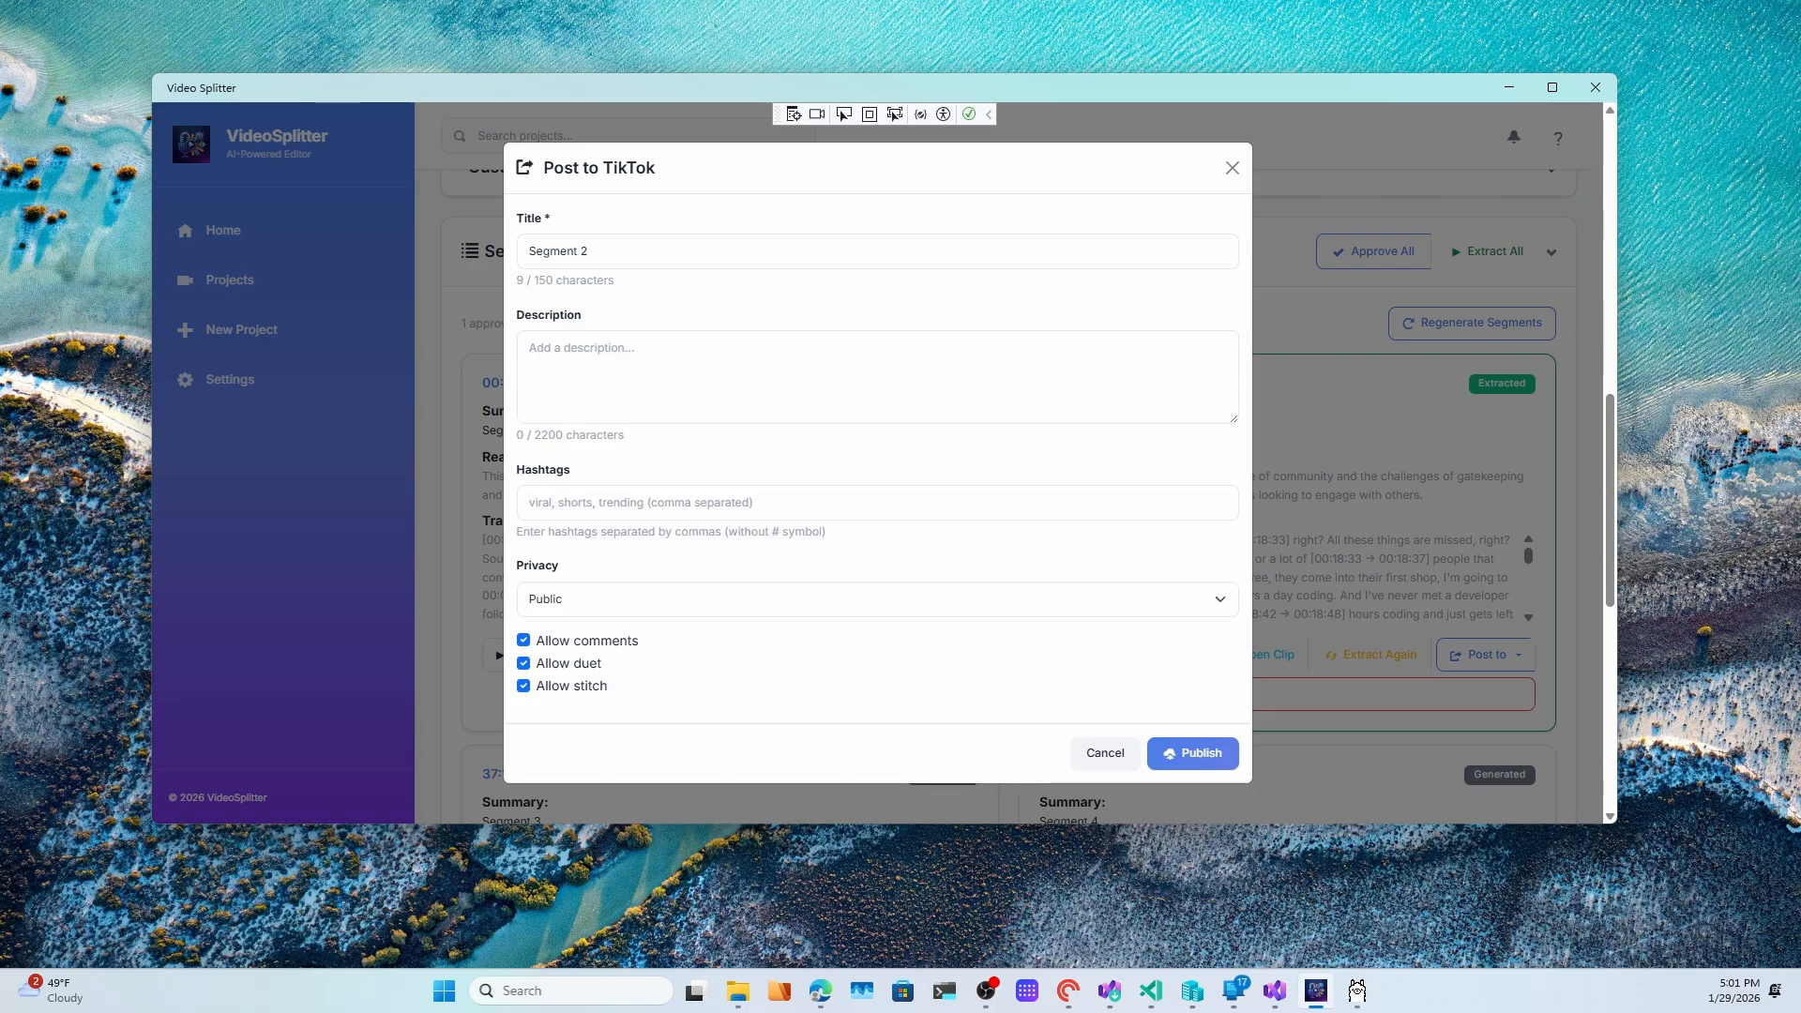
# Switch to the browser and move its window into view to examine the clip published on TikTok.
pyautogui.hotkey('alt', 'Tab')
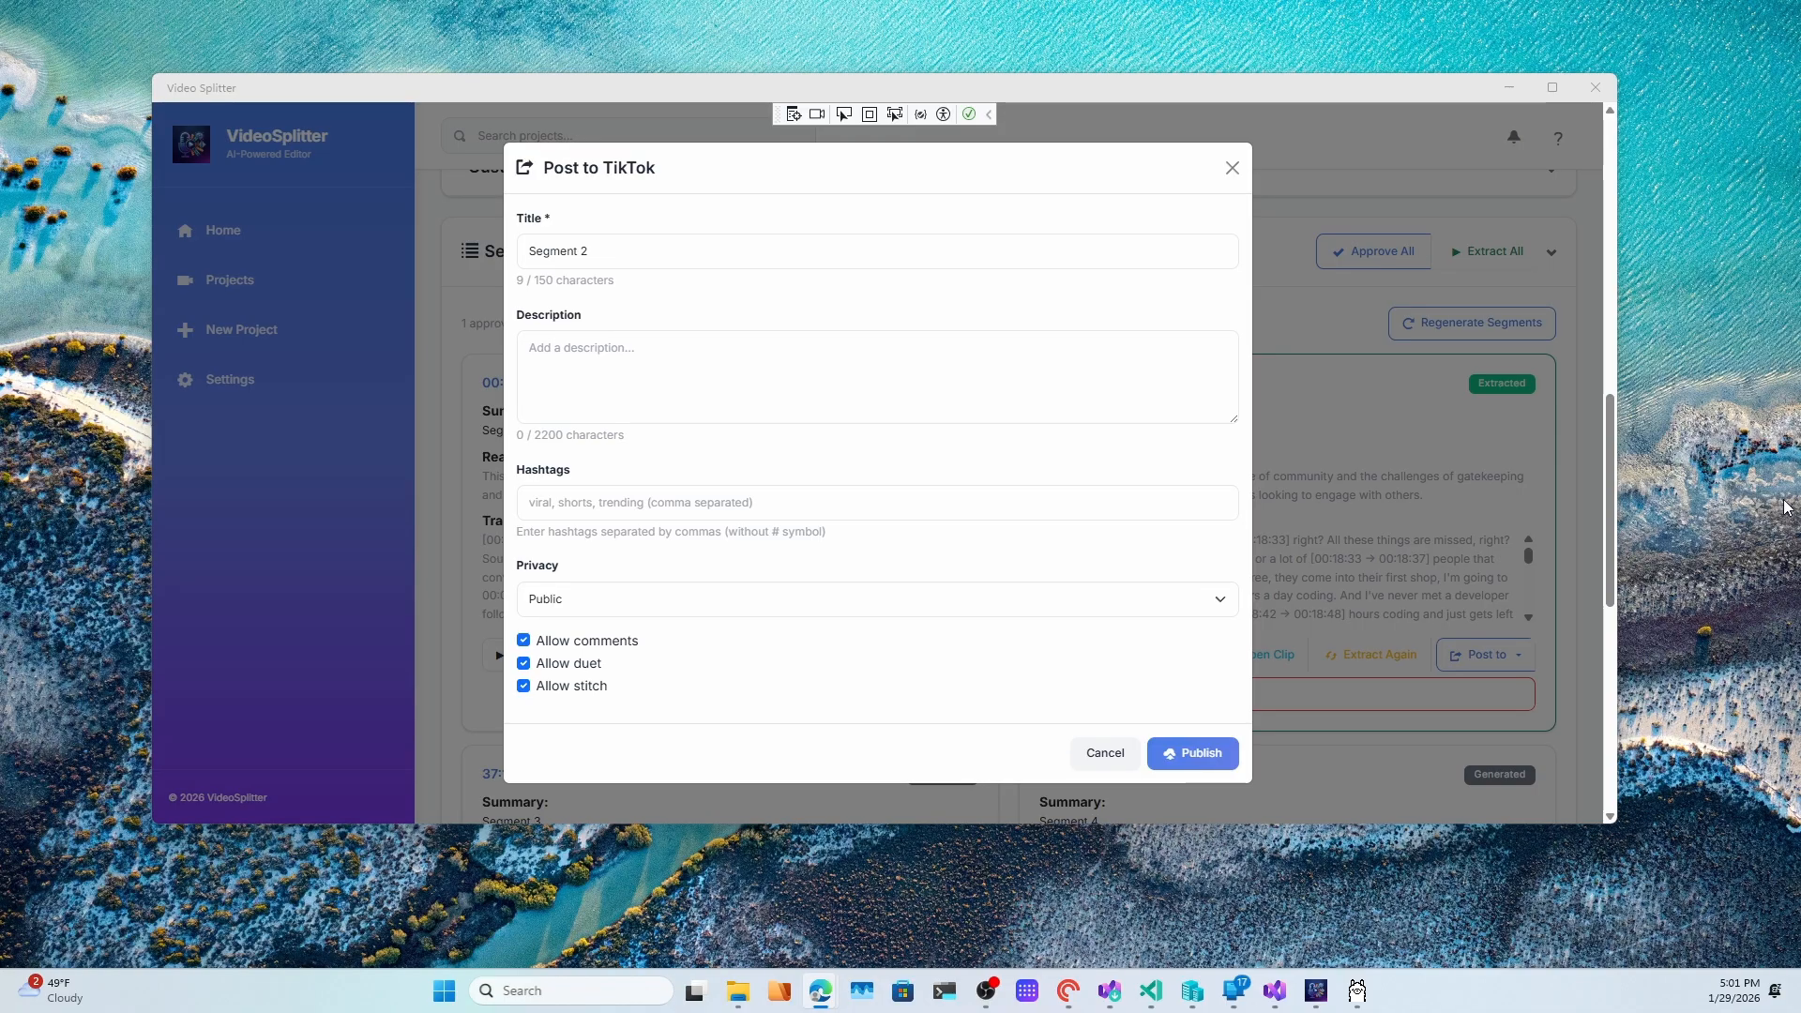
pyautogui.moveTo(1787, 508); pyautogui.dragTo(451, 89)
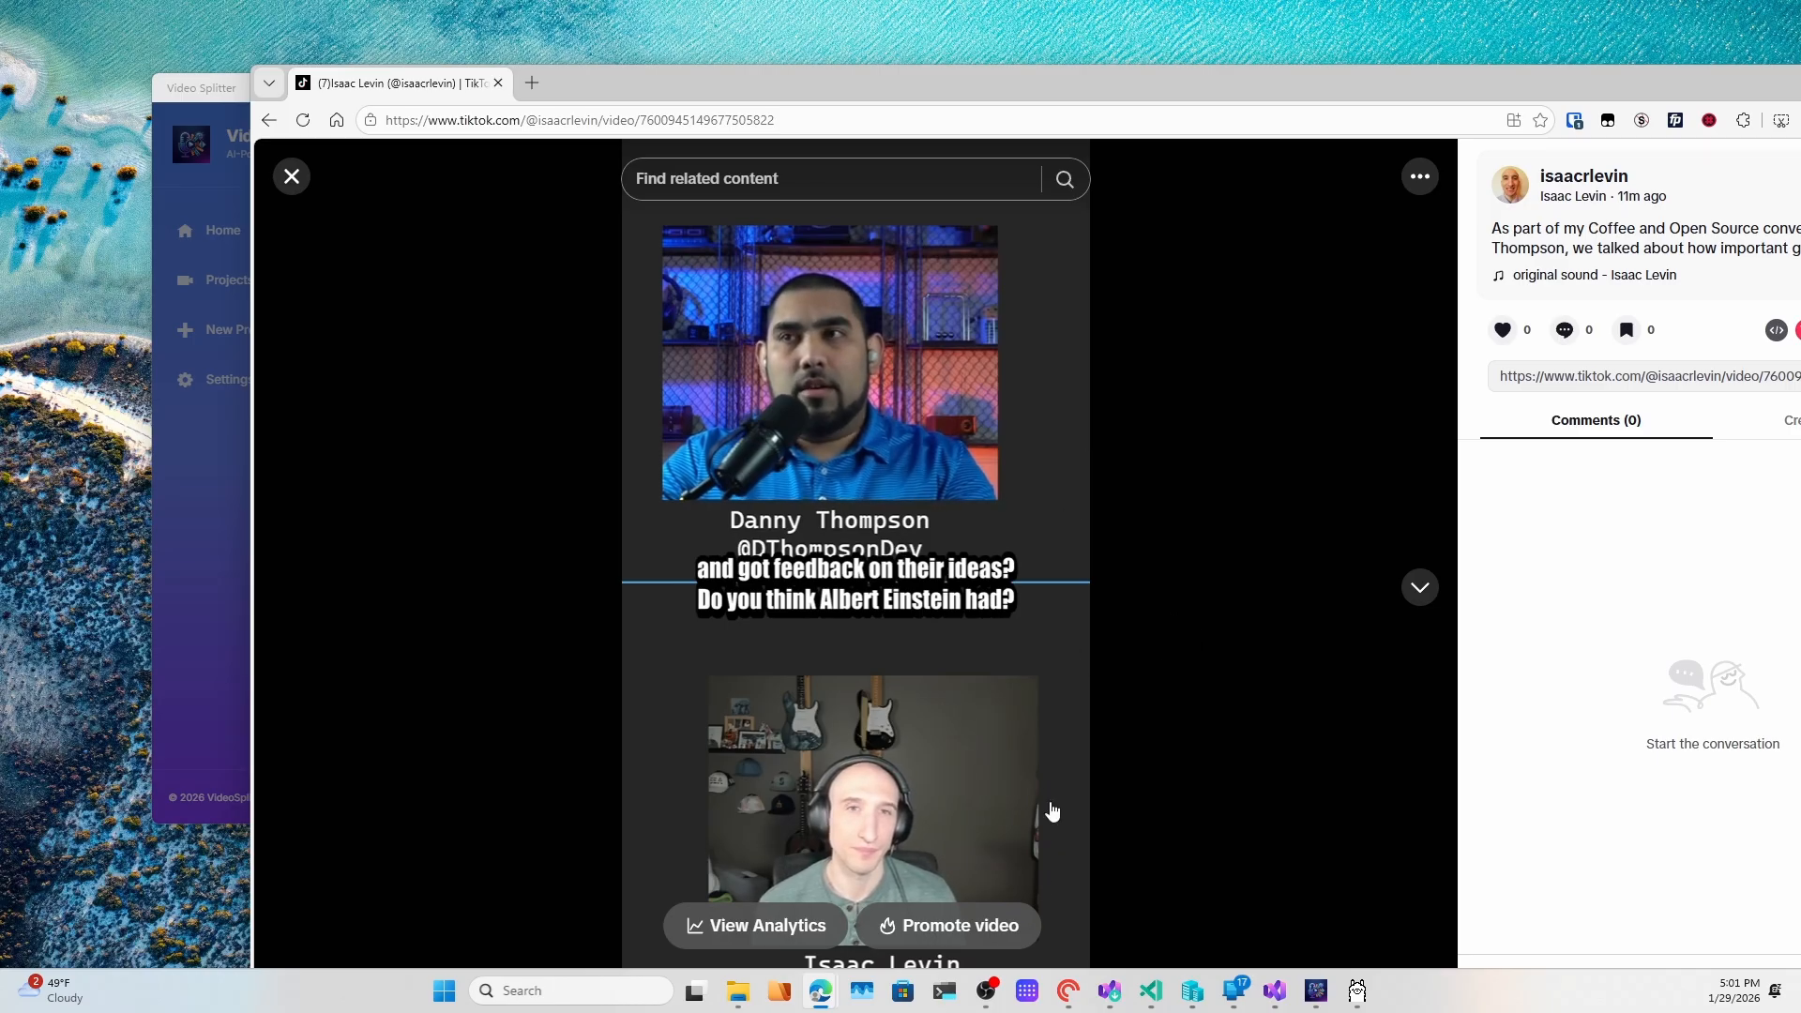
# Close the TikTok video page and examine the generated segments of the podcast project in VideoSplitter.
pyautogui.click(498, 84)
pyautogui.click(1100, 756)
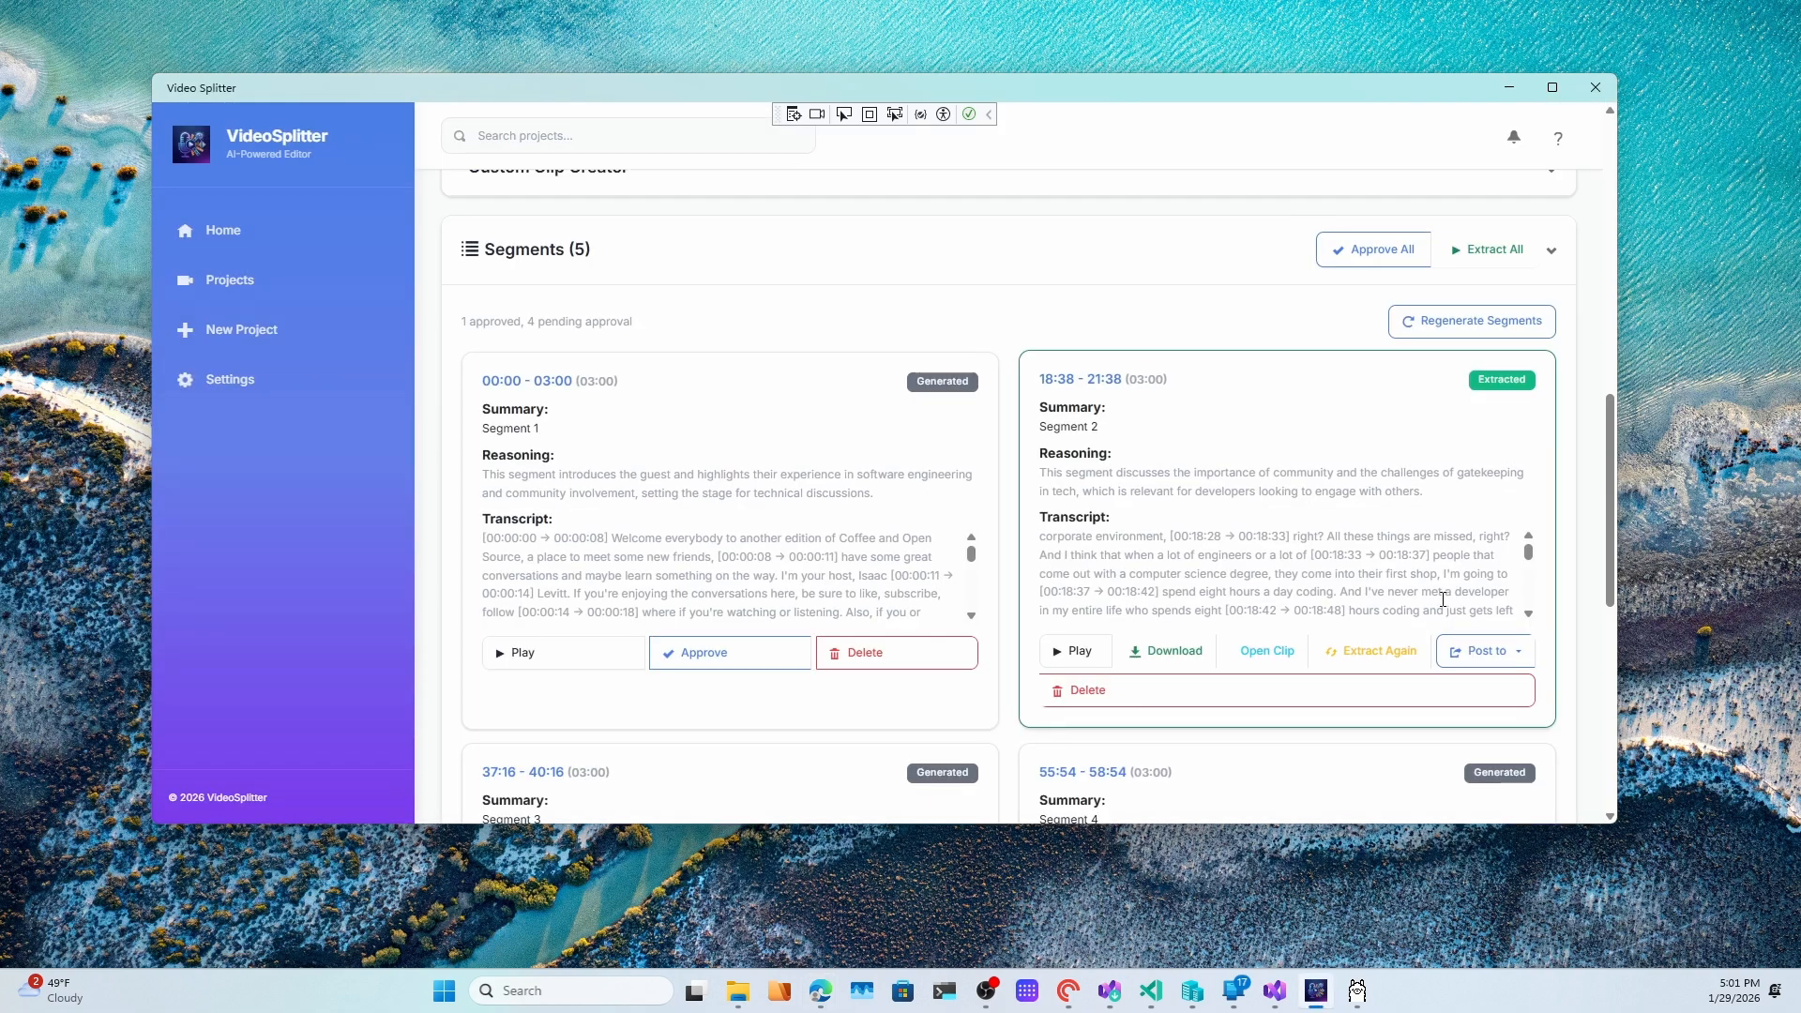
pyautogui.scroll(-2, 1108, 567)
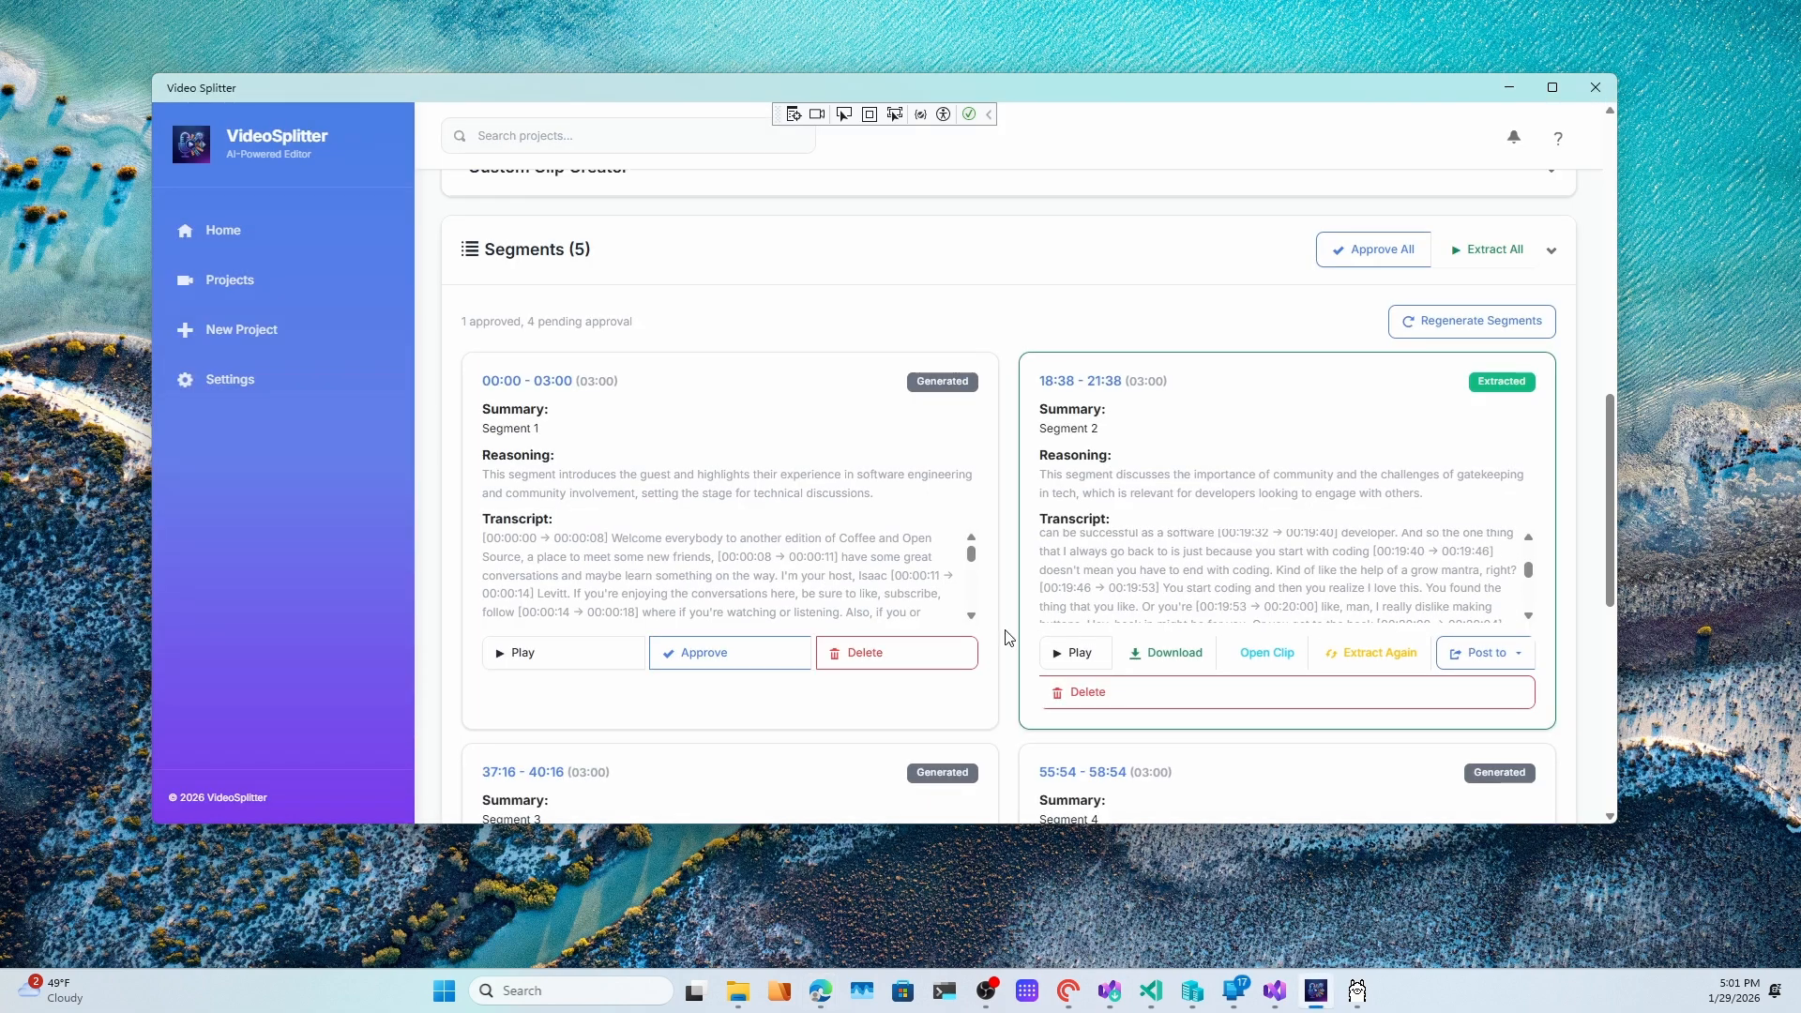
pyautogui.scroll(-7, 1018, 647)
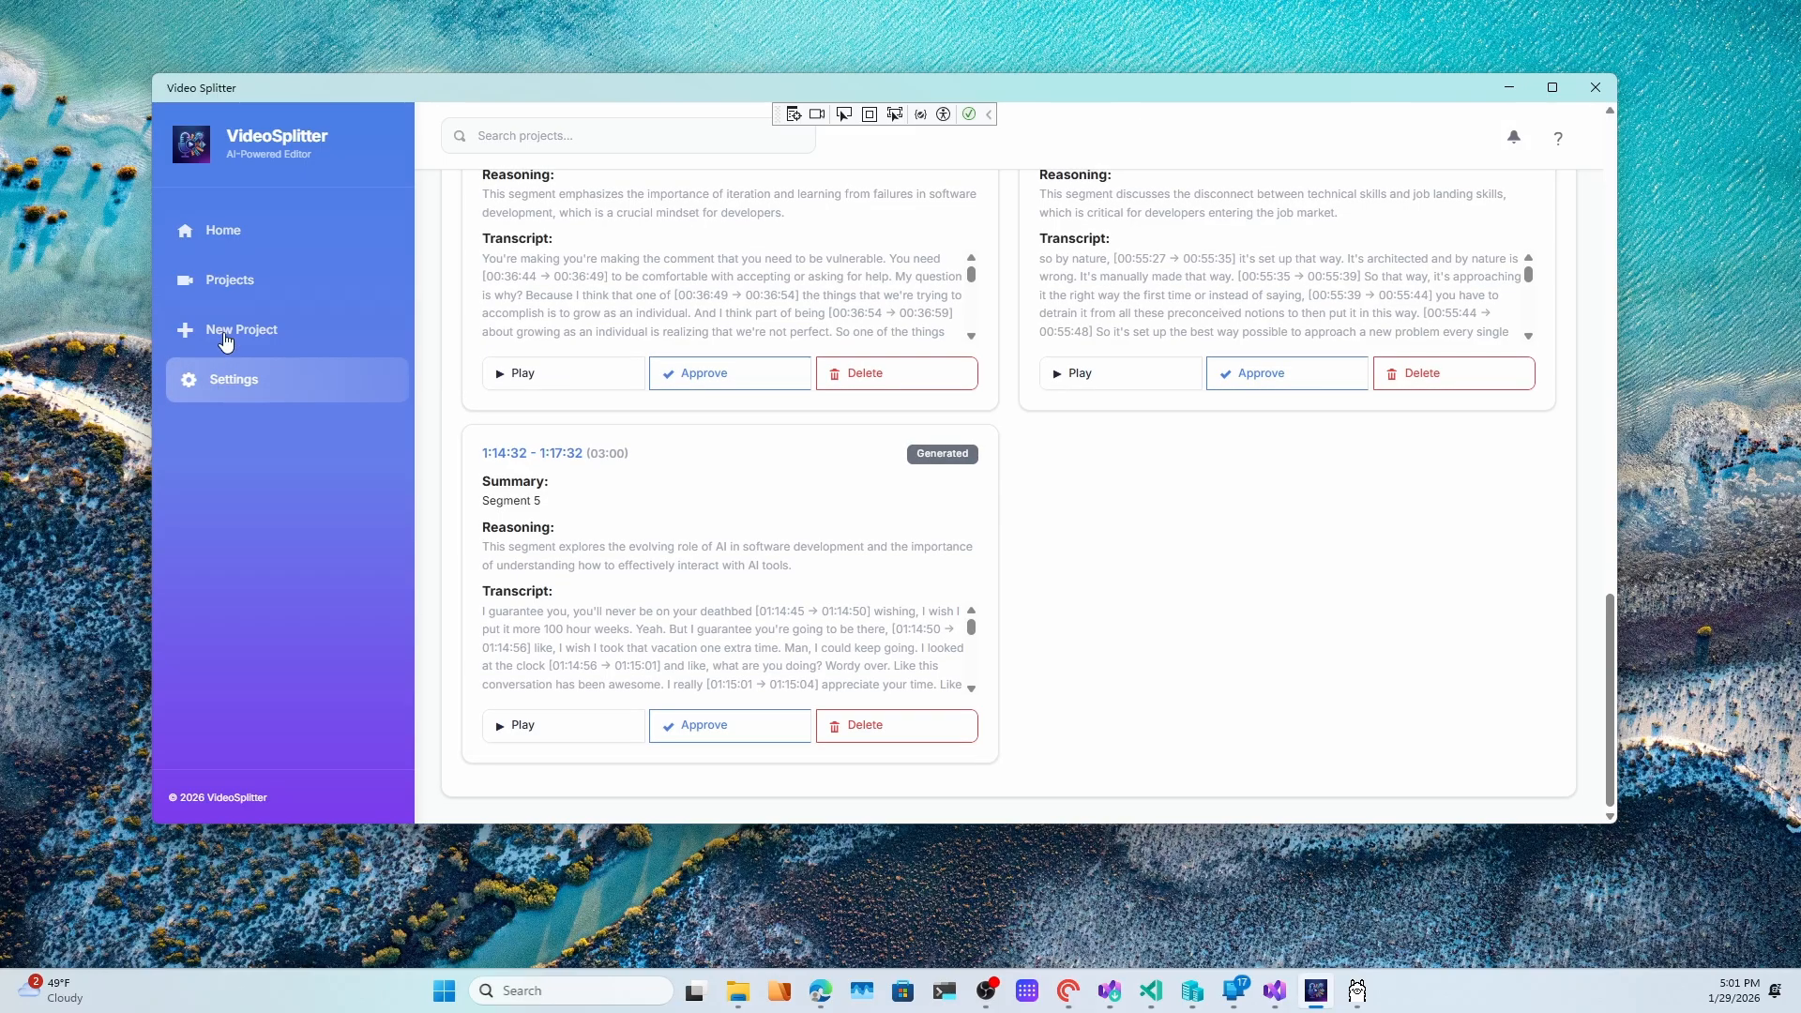
# View the list of video projects and return to the home overview.
pyautogui.click(229, 279)
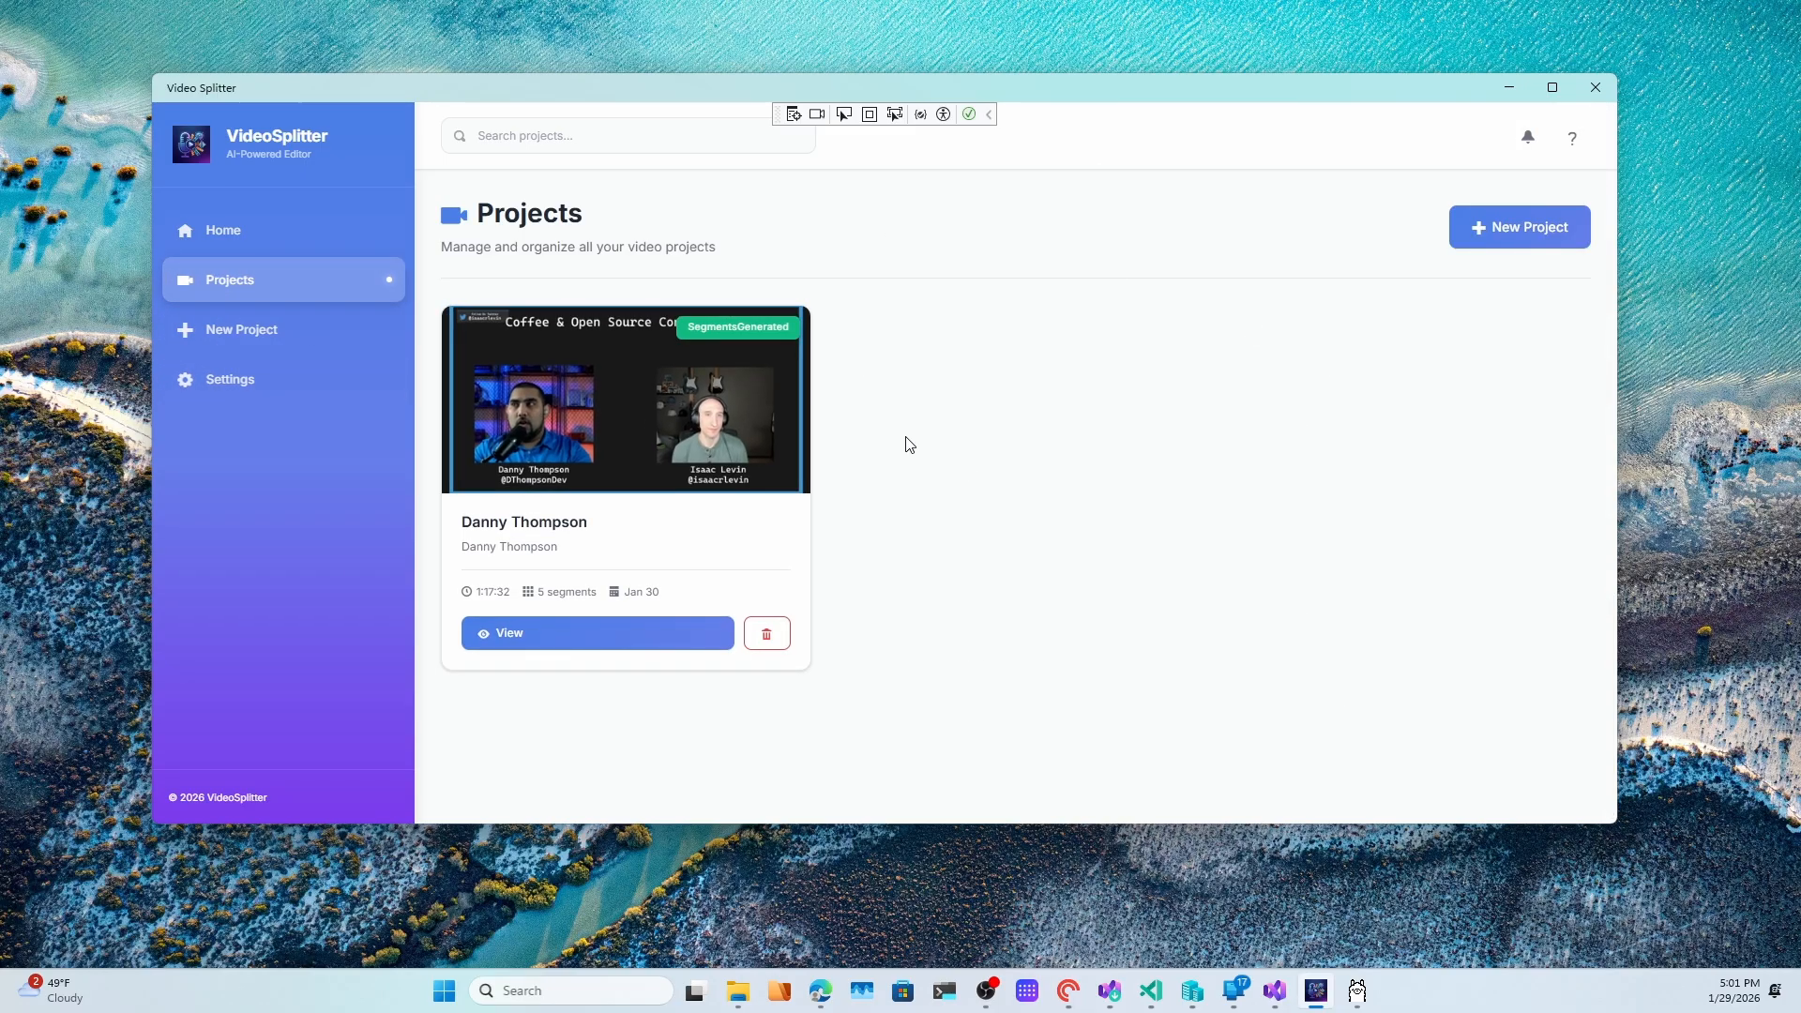
pyautogui.click(329, 234)
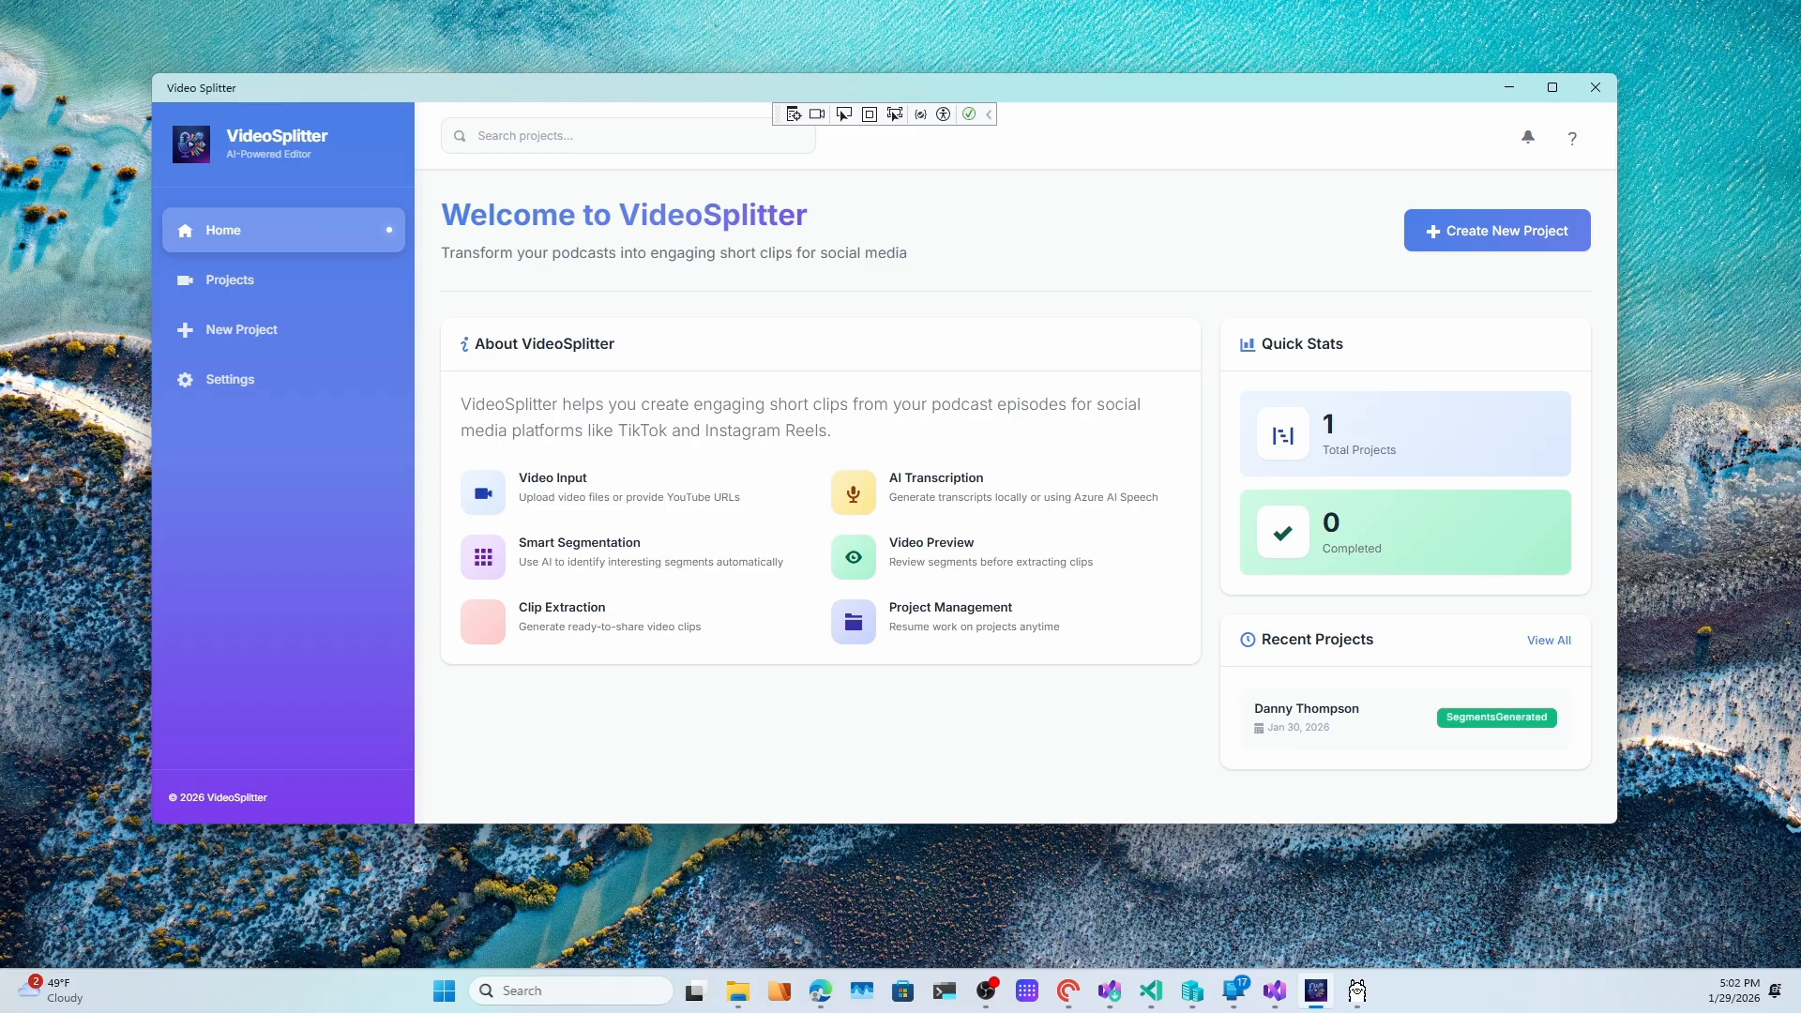
pyautogui.hotkey('alt', 'Tab')
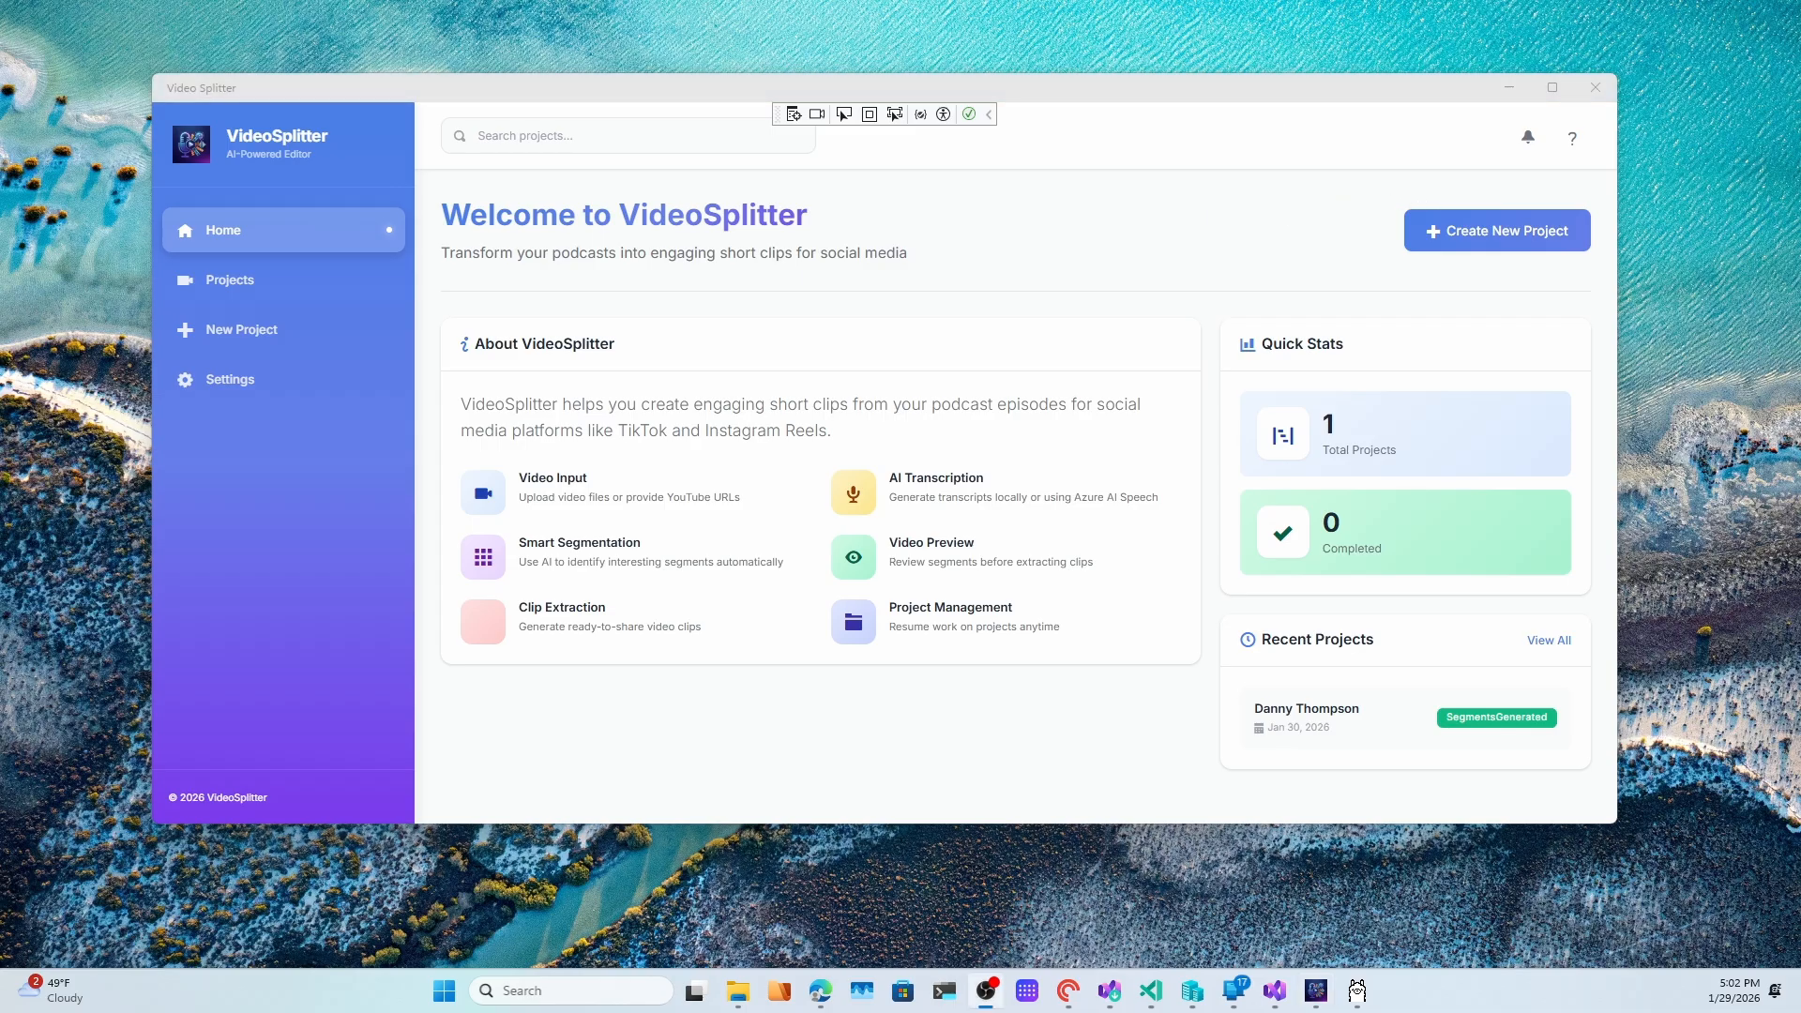